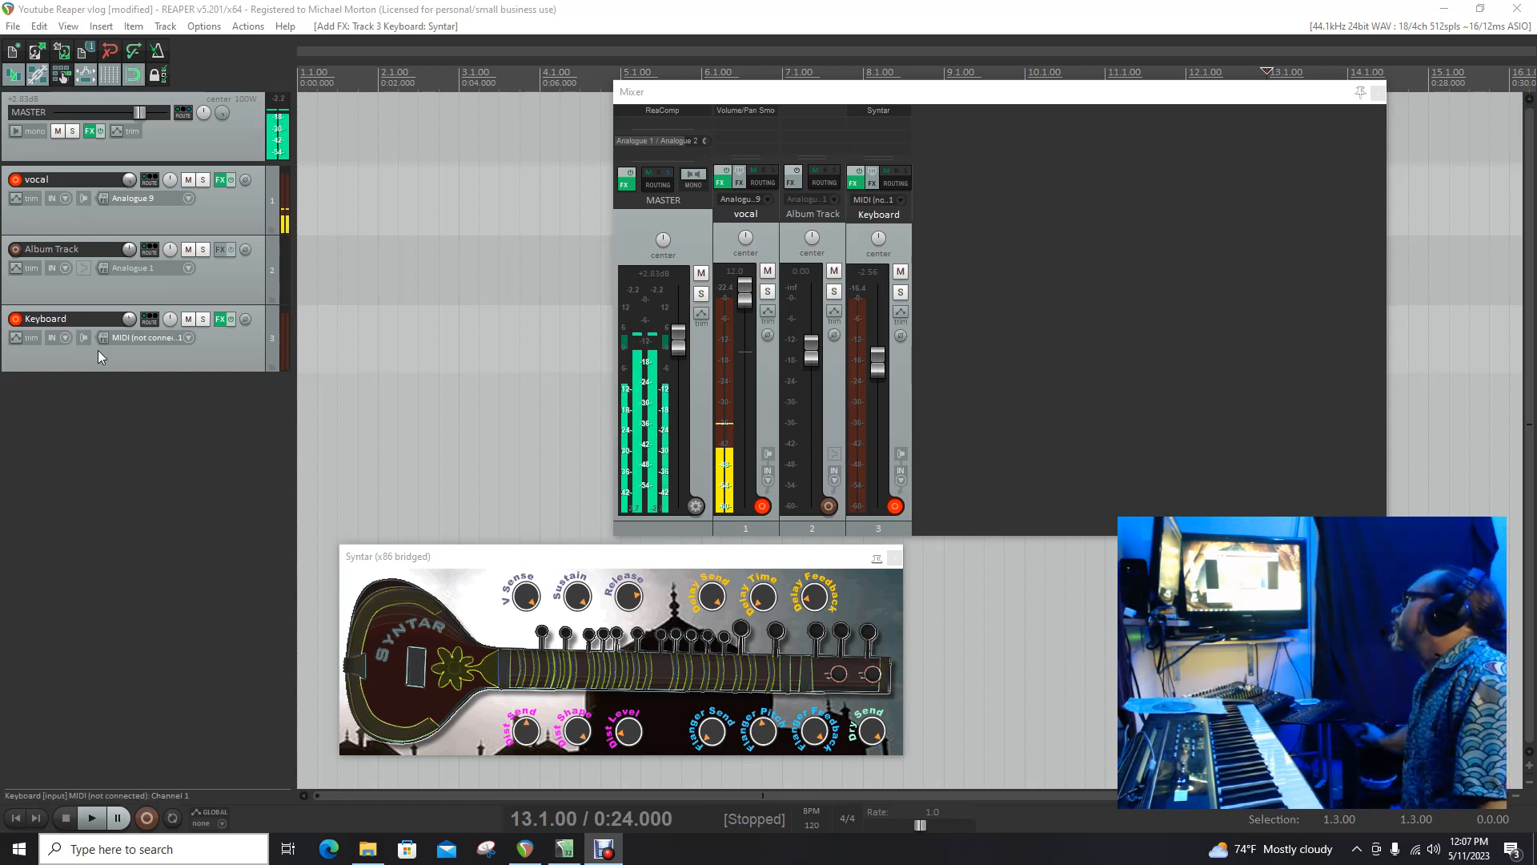
Step: Open the Keyboard track's FX chain and add the ReaPitch plug-in after Syntar
click(218, 322)
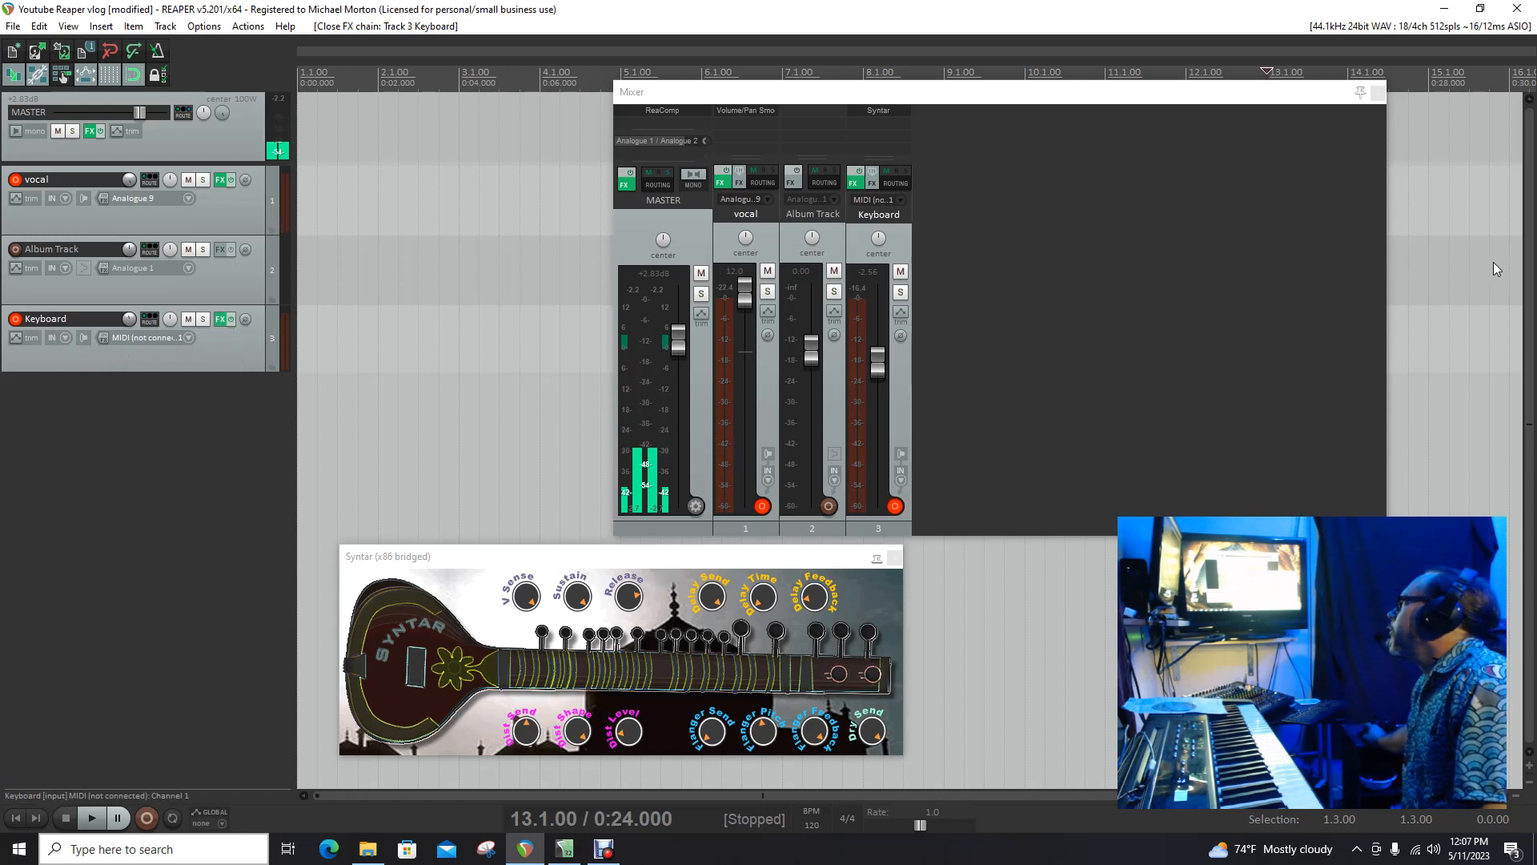
mouse_move(1536, 209)
mouse_down()
mouse_move(414, 216)
mouse_move(420, 265)
mouse_move(509, 224)
mouse_move(519, 200)
mouse_move(1536, 192)
mouse_up()
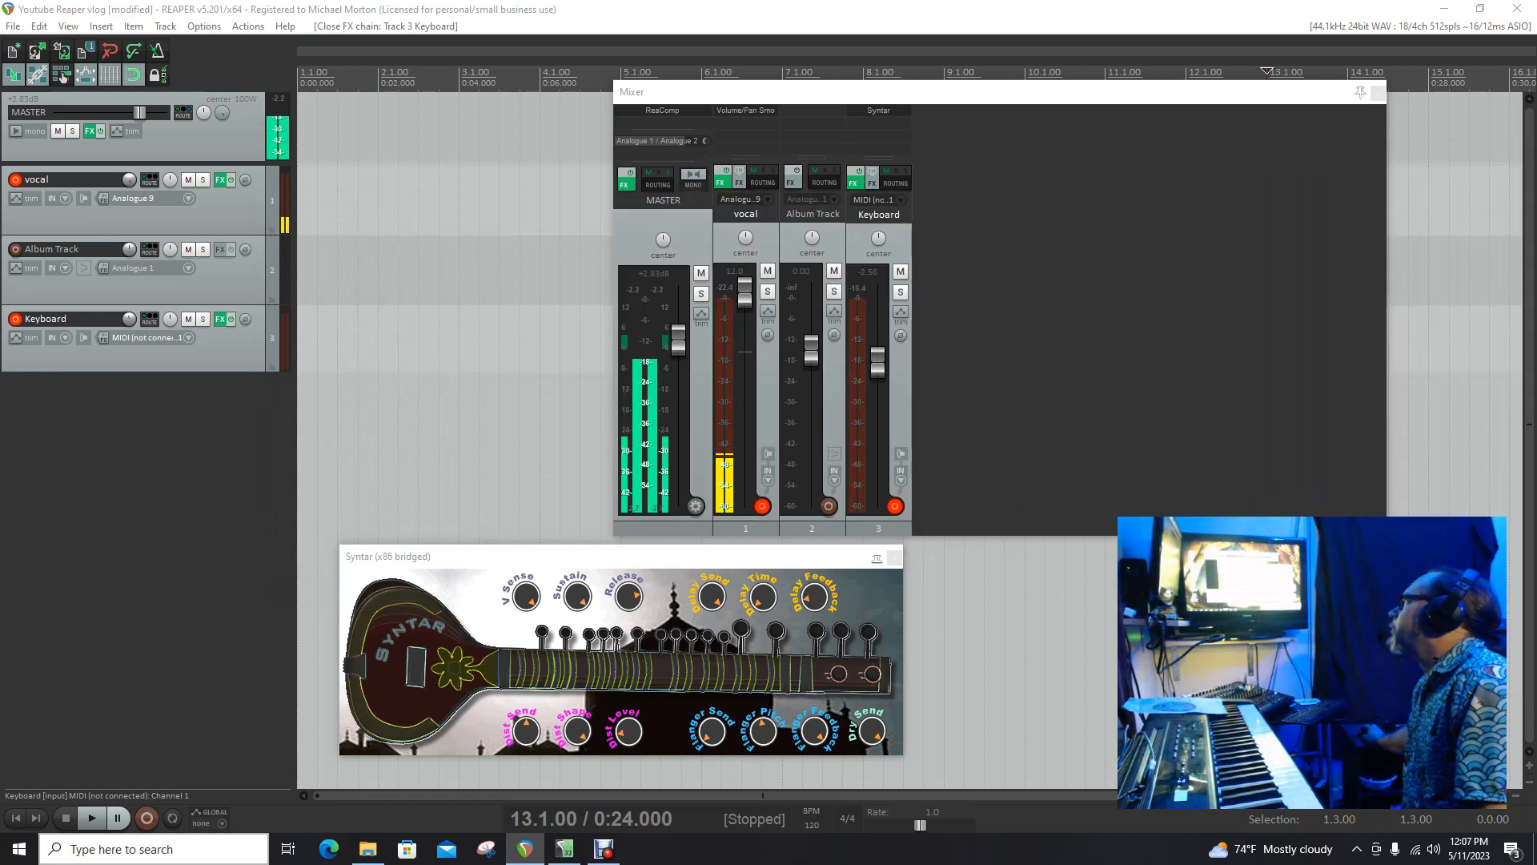
click(220, 318)
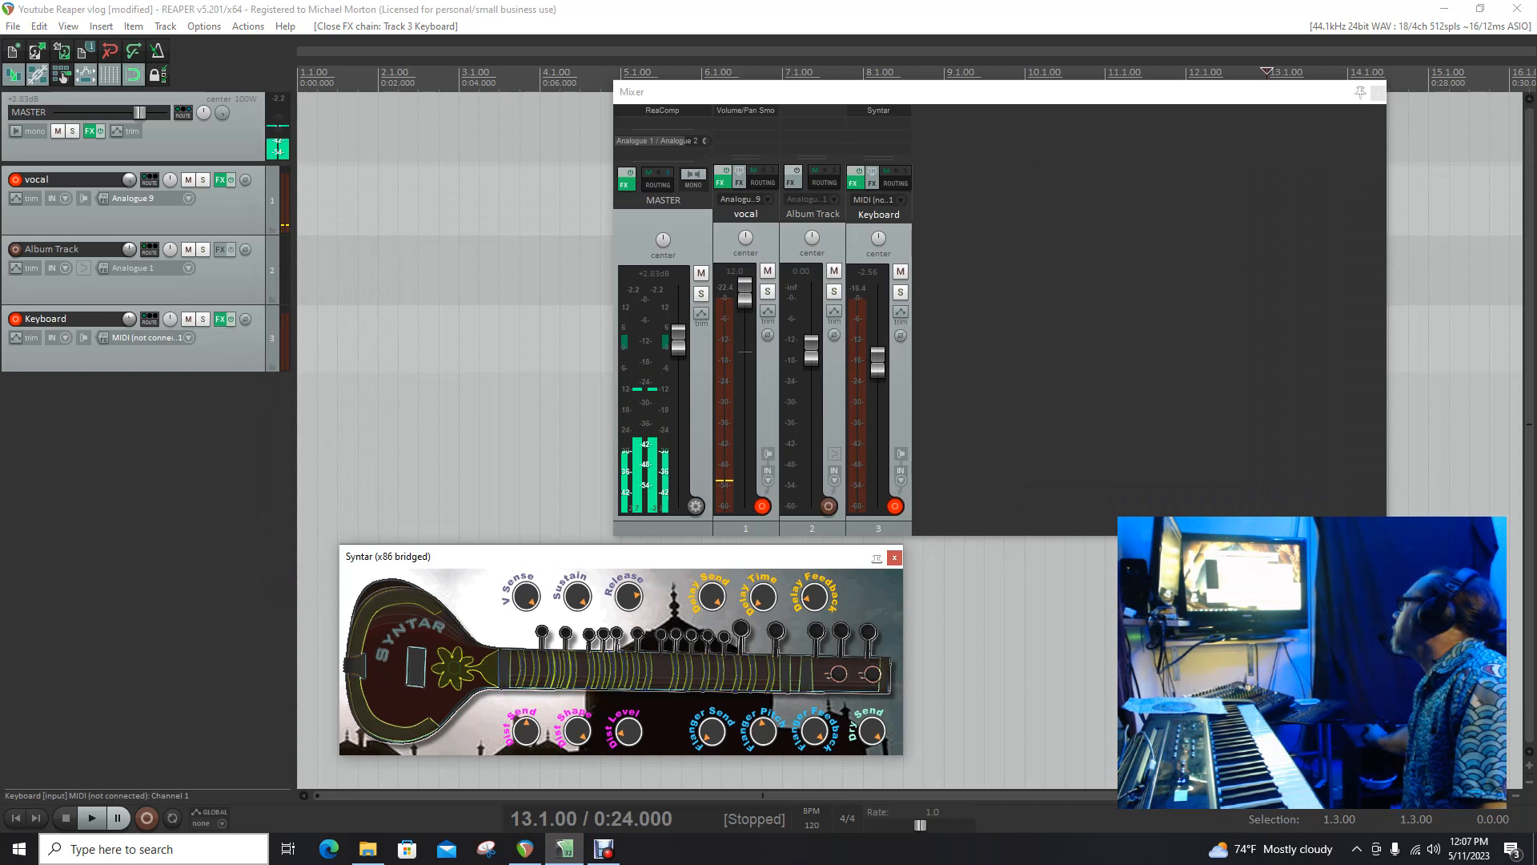
drag(641, 167, 470, 299)
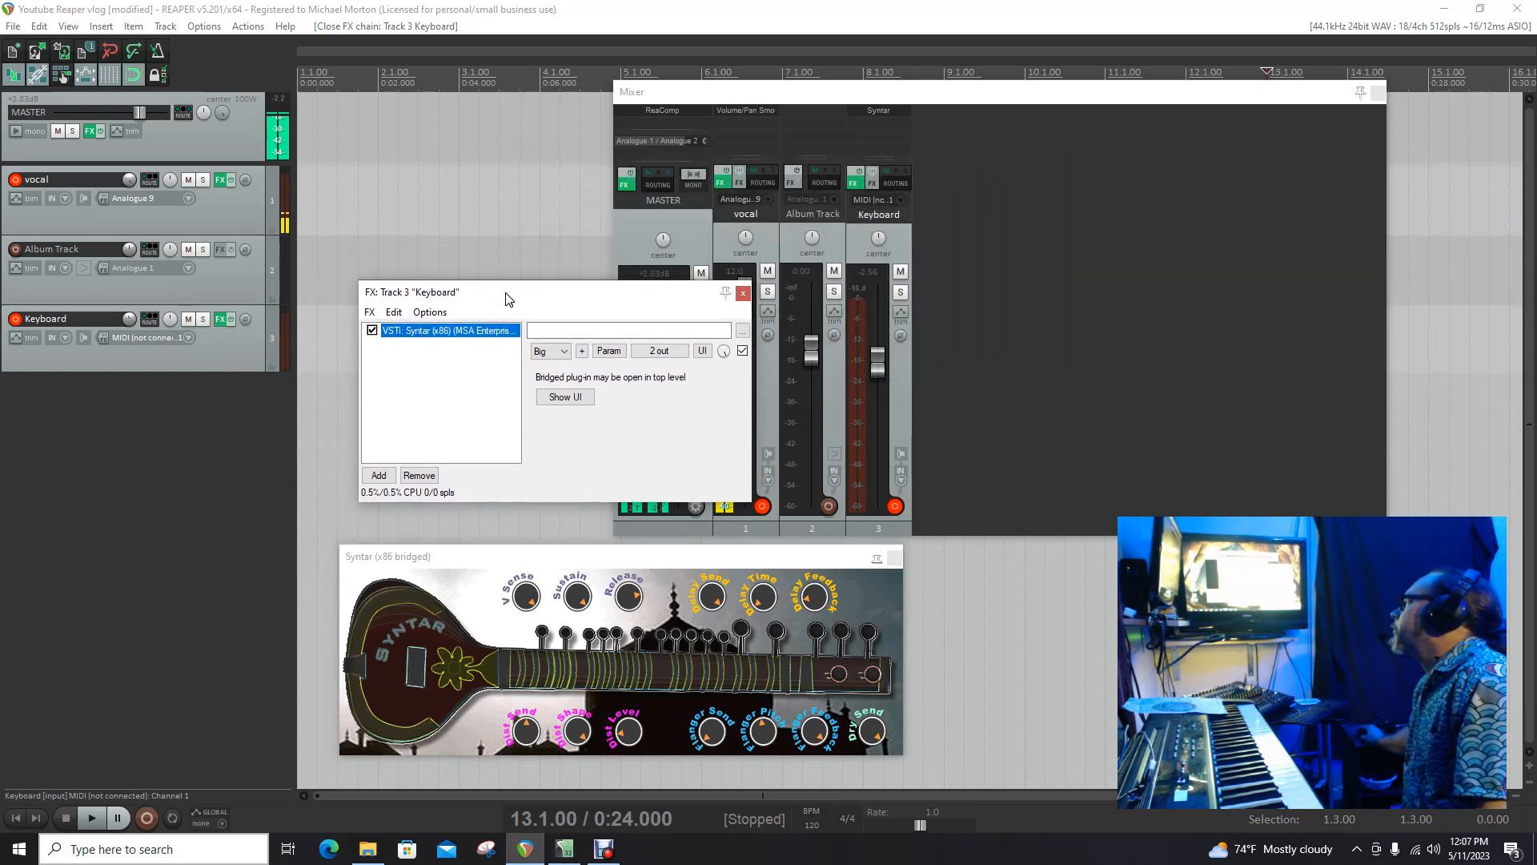
click(368, 314)
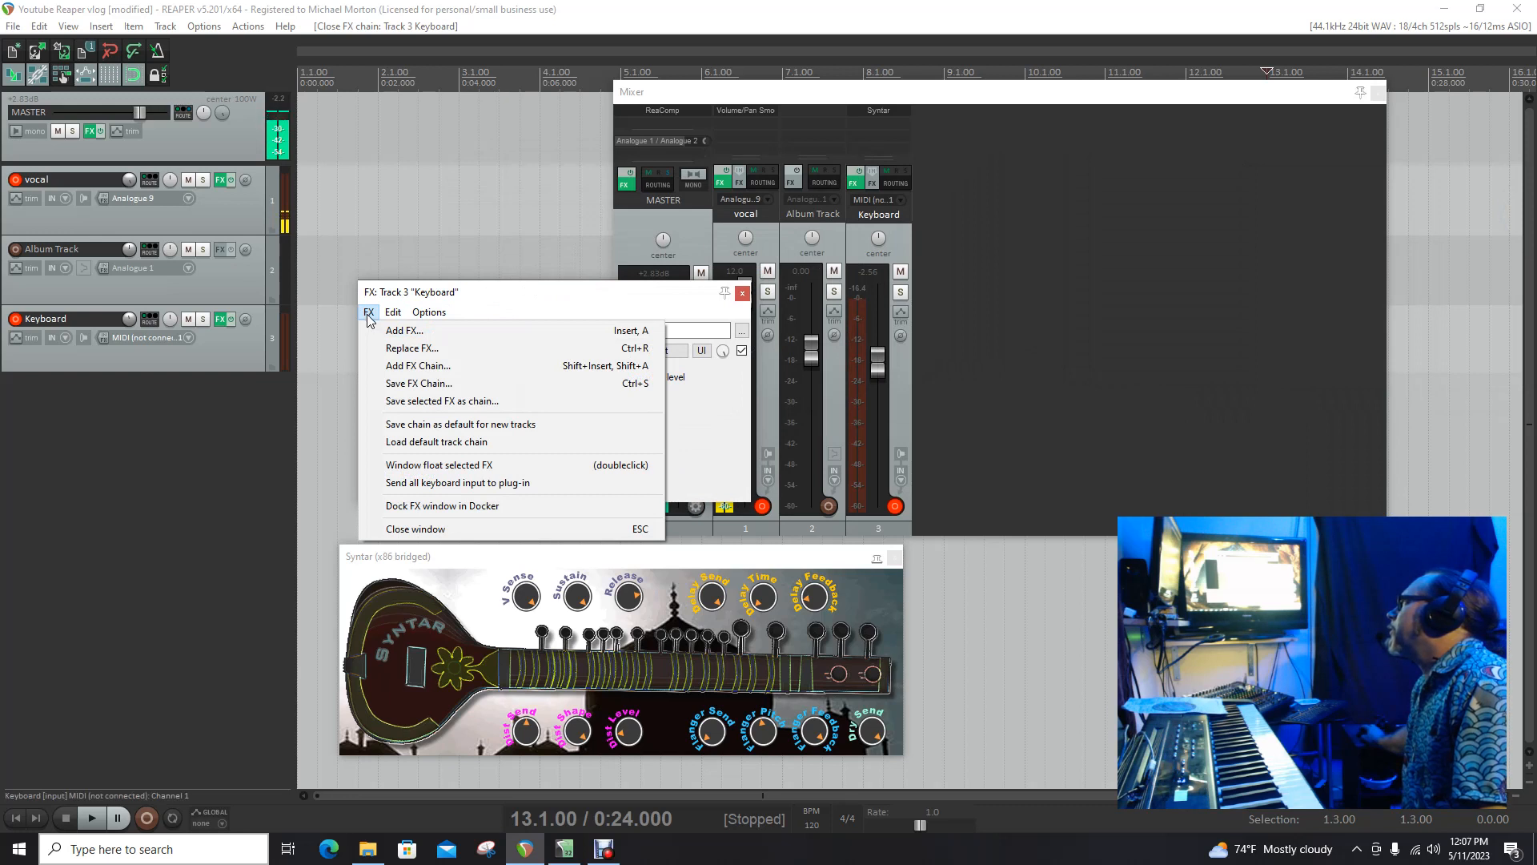
click(375, 332)
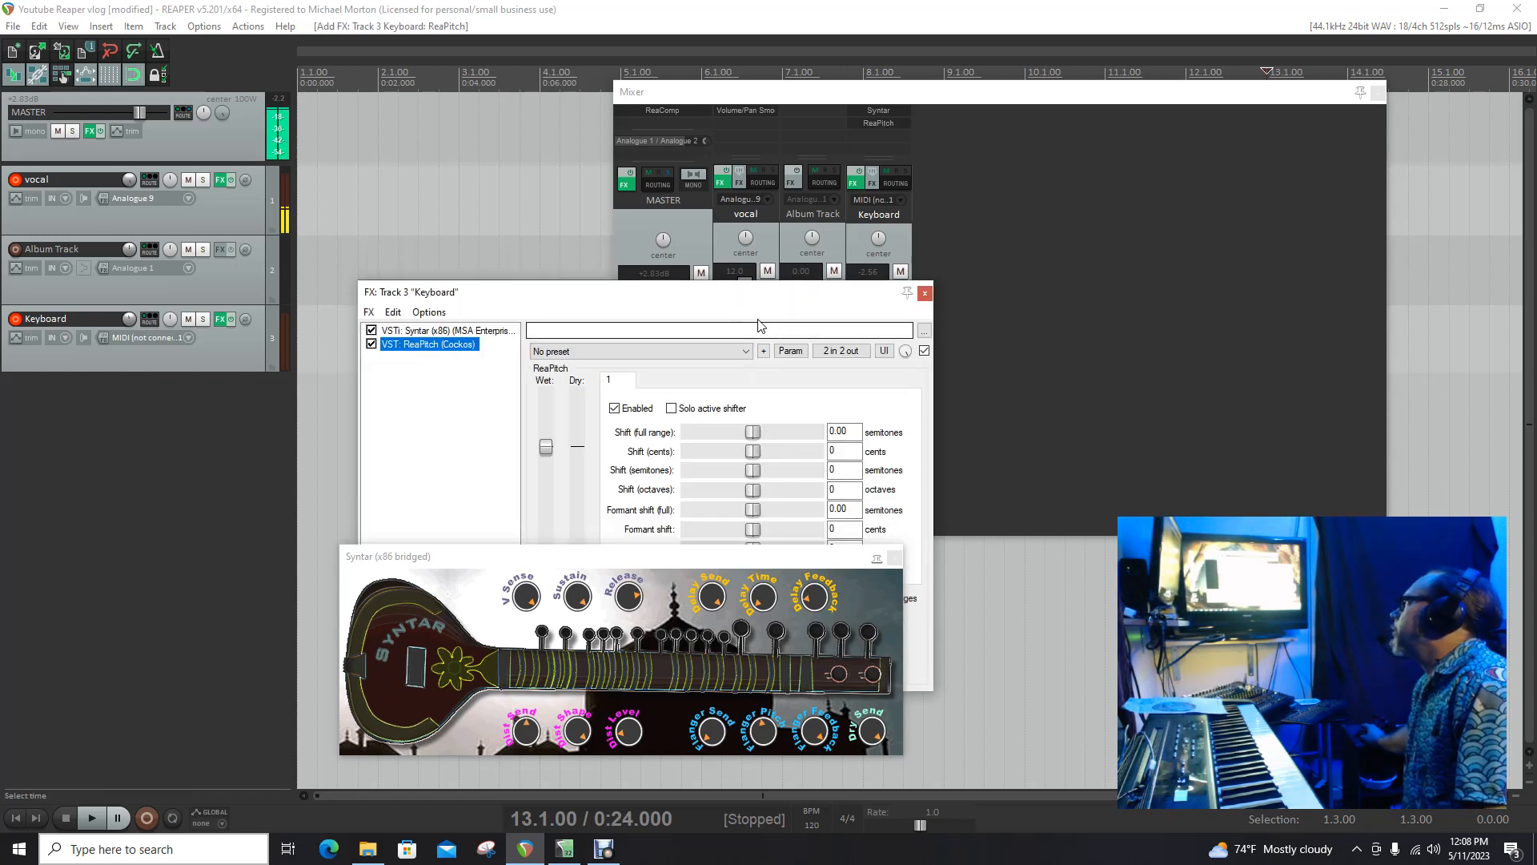
Step: Try toggling the first ReaPitch shifter and shifting it by 2 semitones, then return it to 0
drag(711, 301, 630, 180)
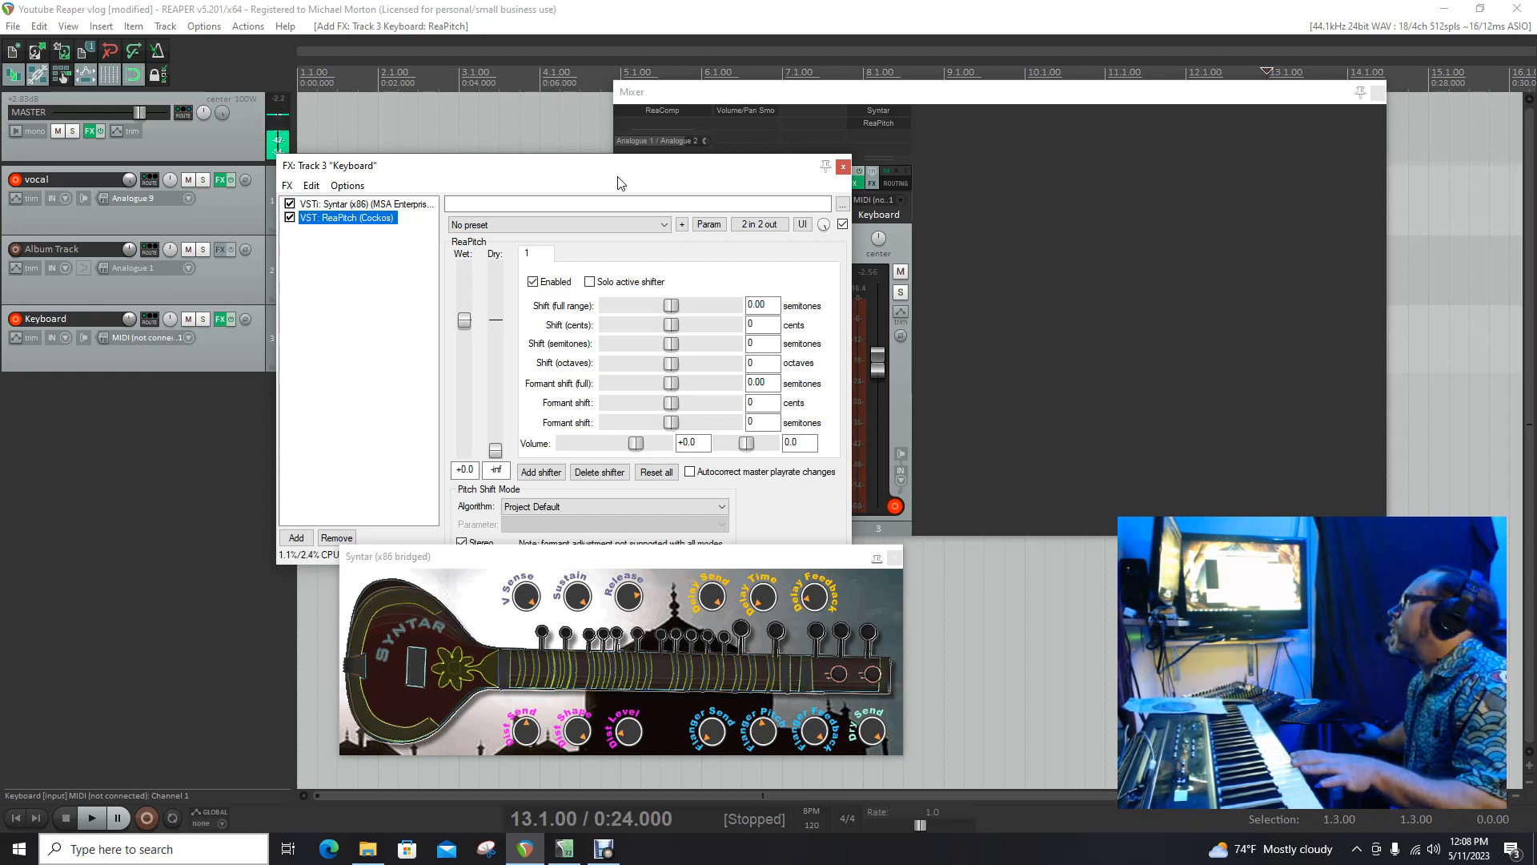
click(533, 284)
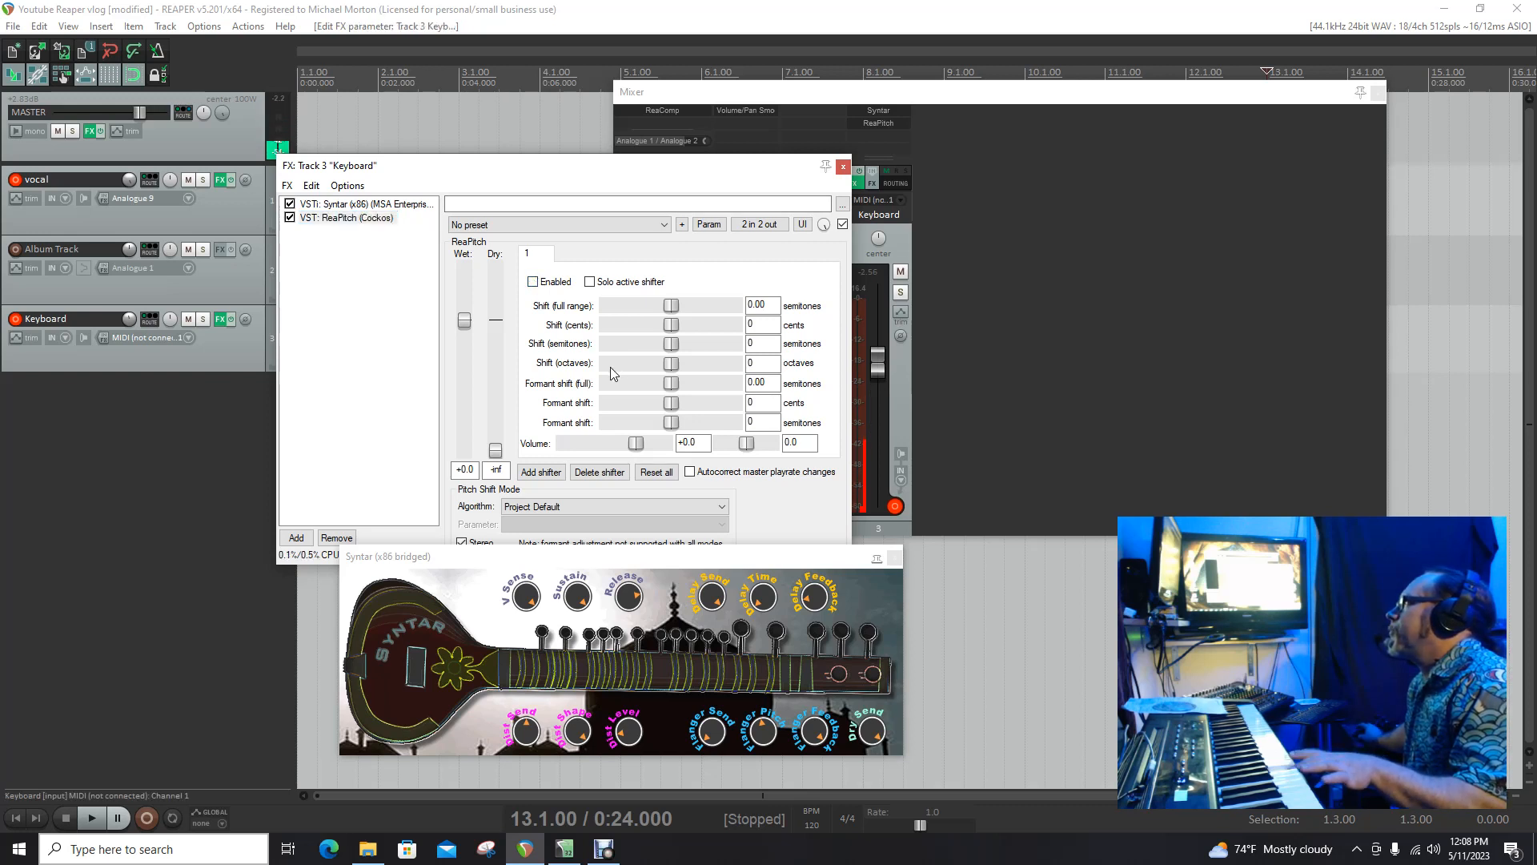
click(533, 284)
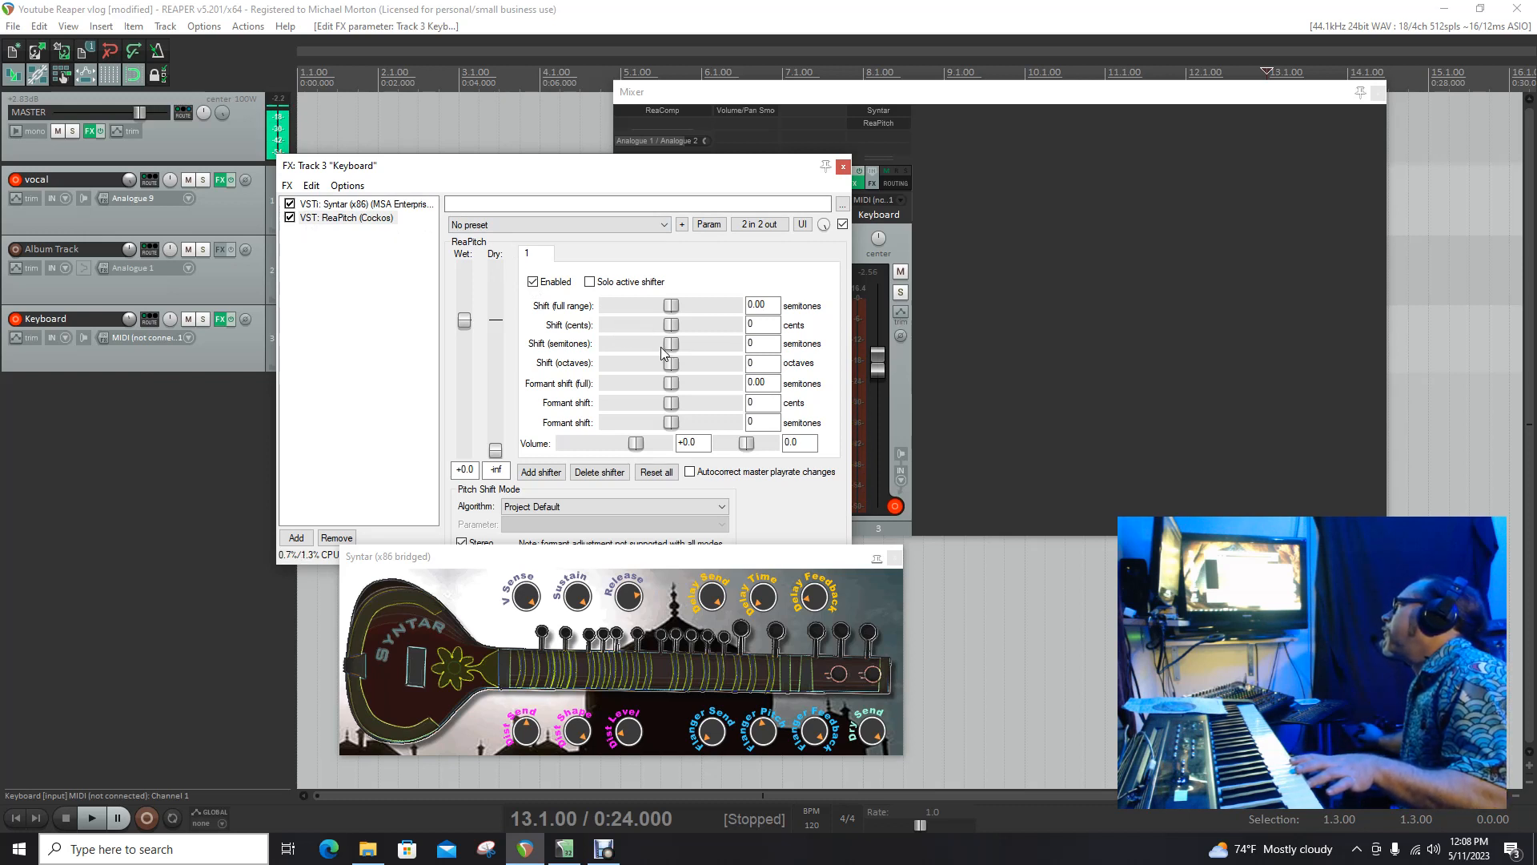
drag(671, 349, 678, 349)
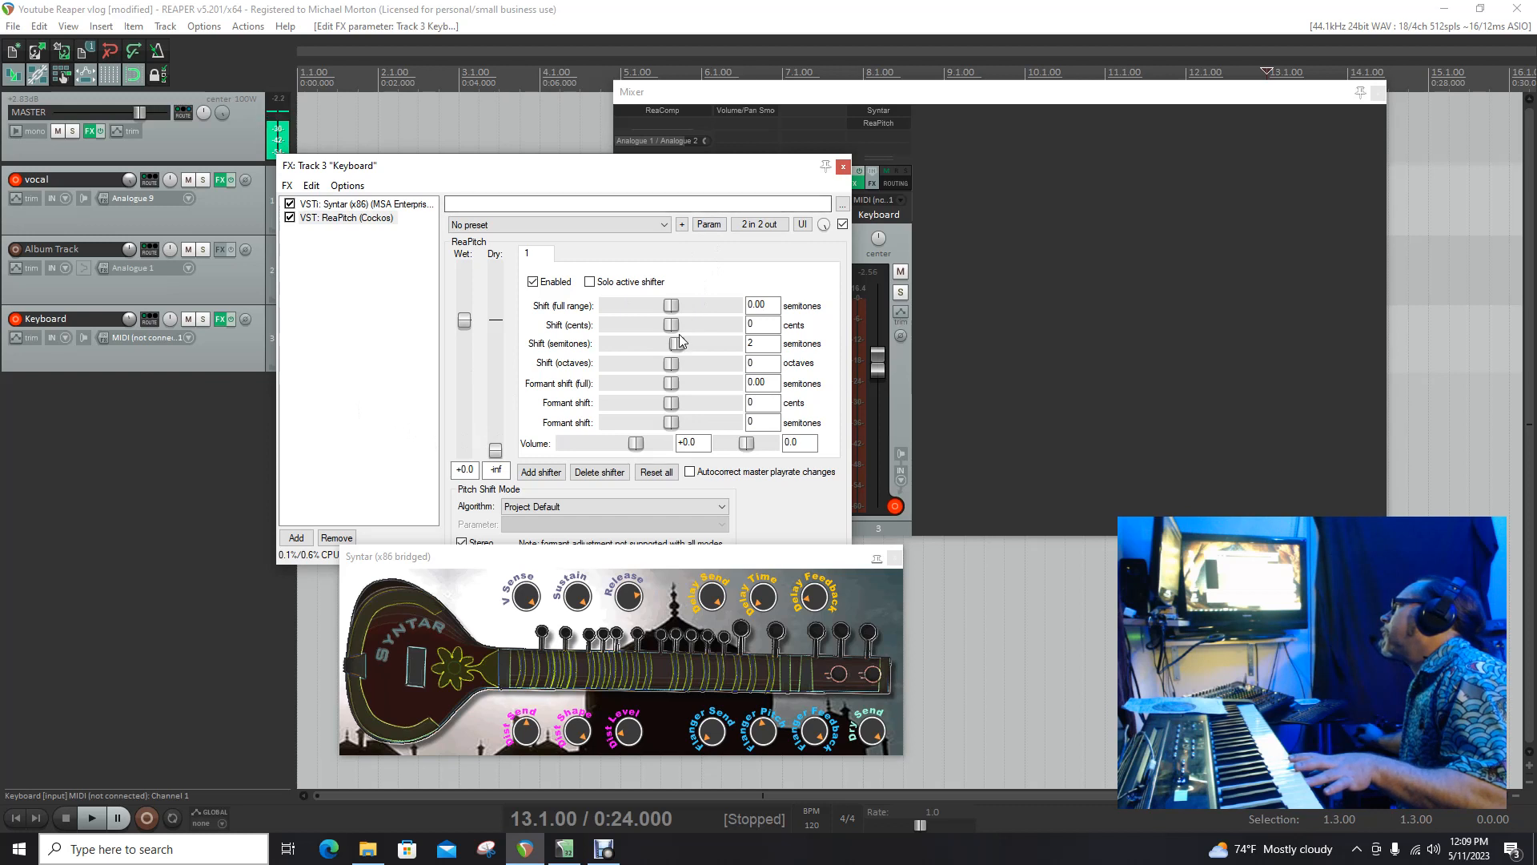
drag(674, 341, 671, 341)
Step: Record a take on the Keyboard track from the project start and return to the start
click(157, 530)
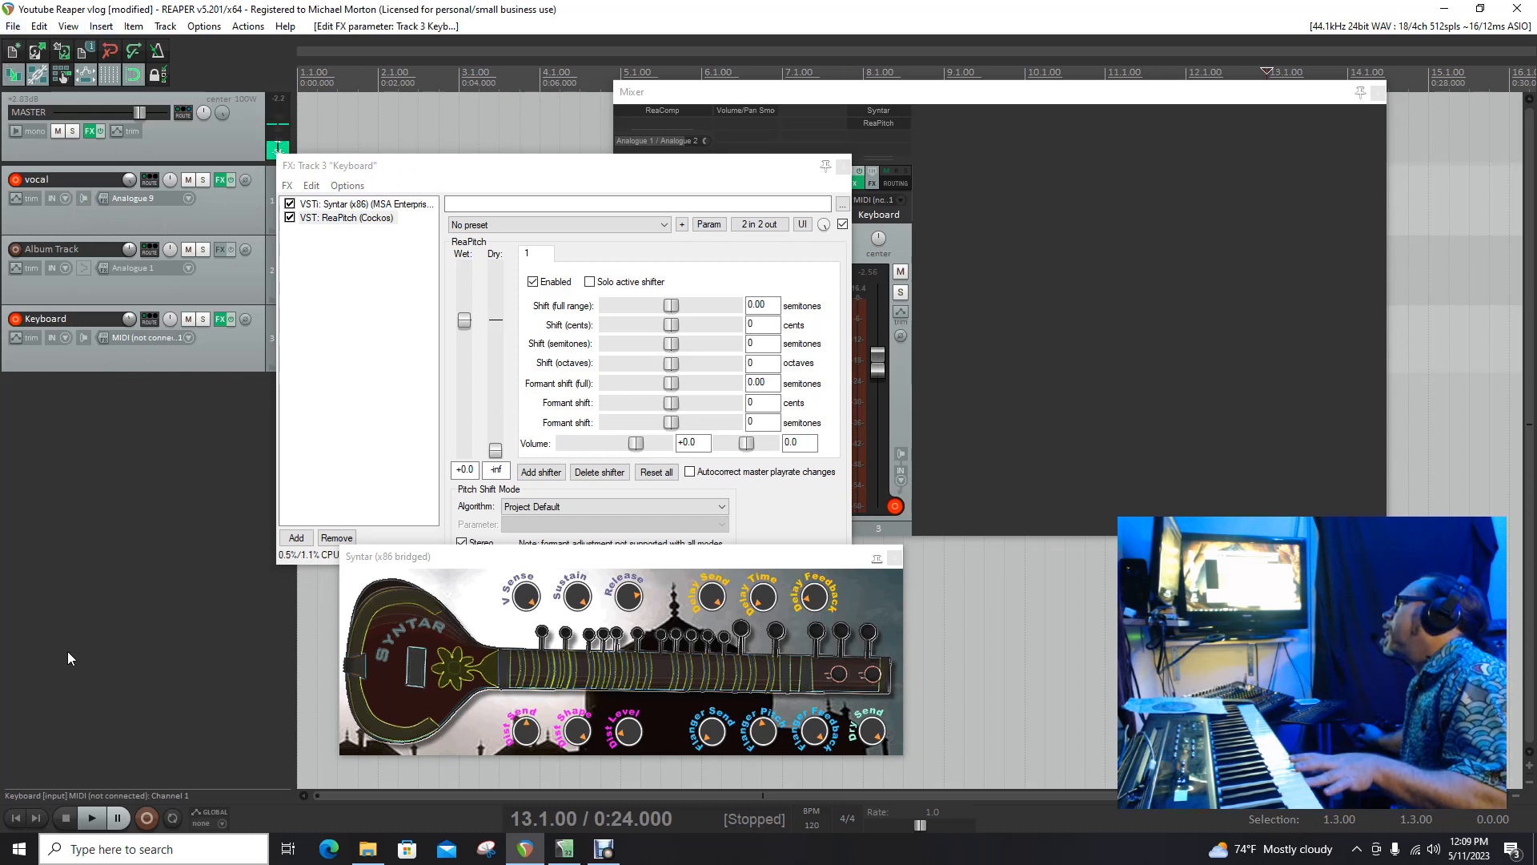
click(19, 821)
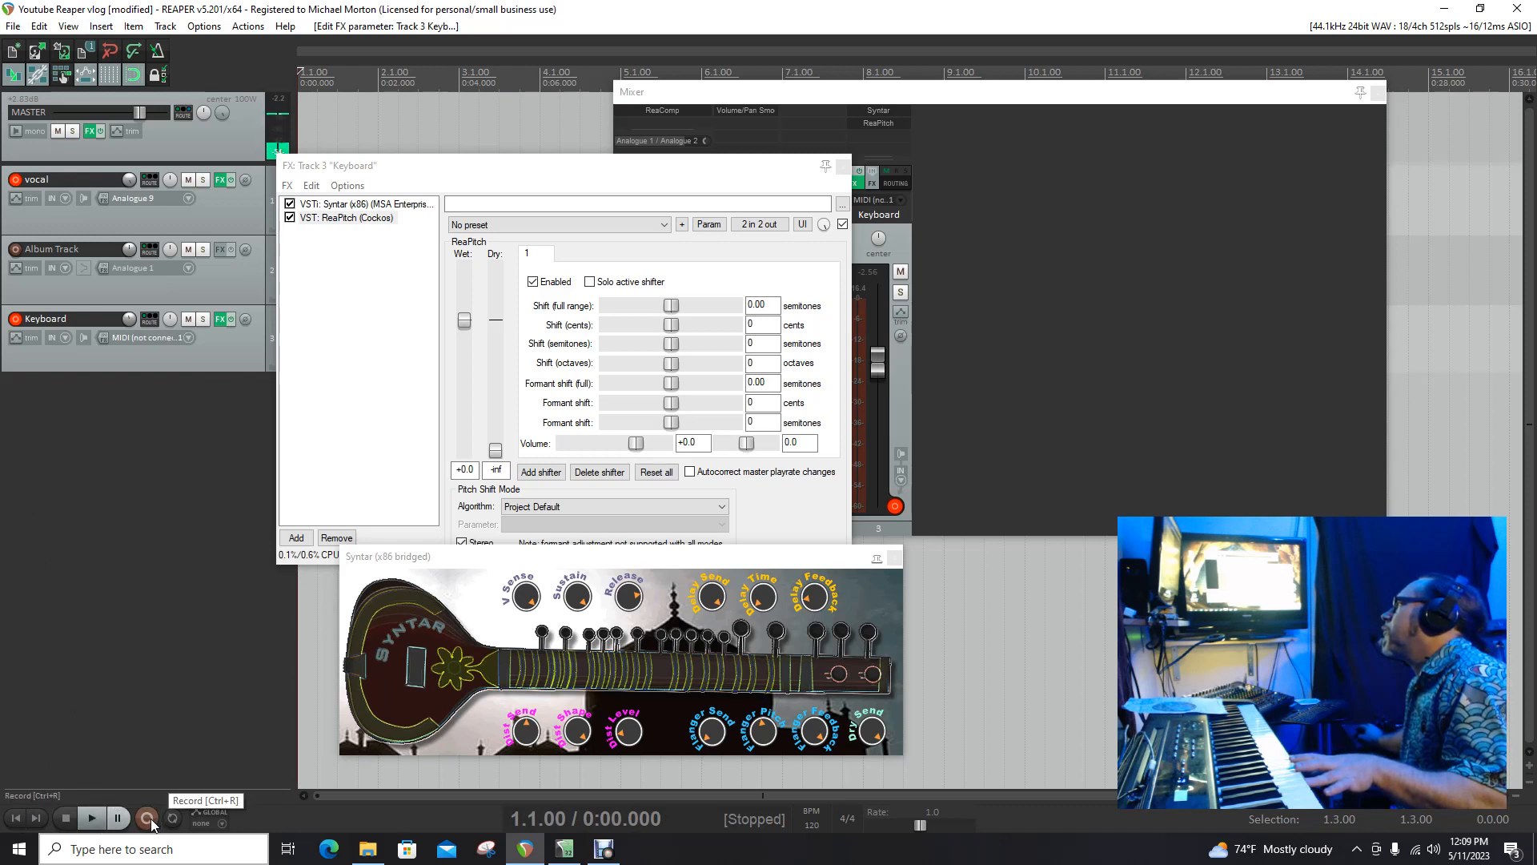
click(159, 52)
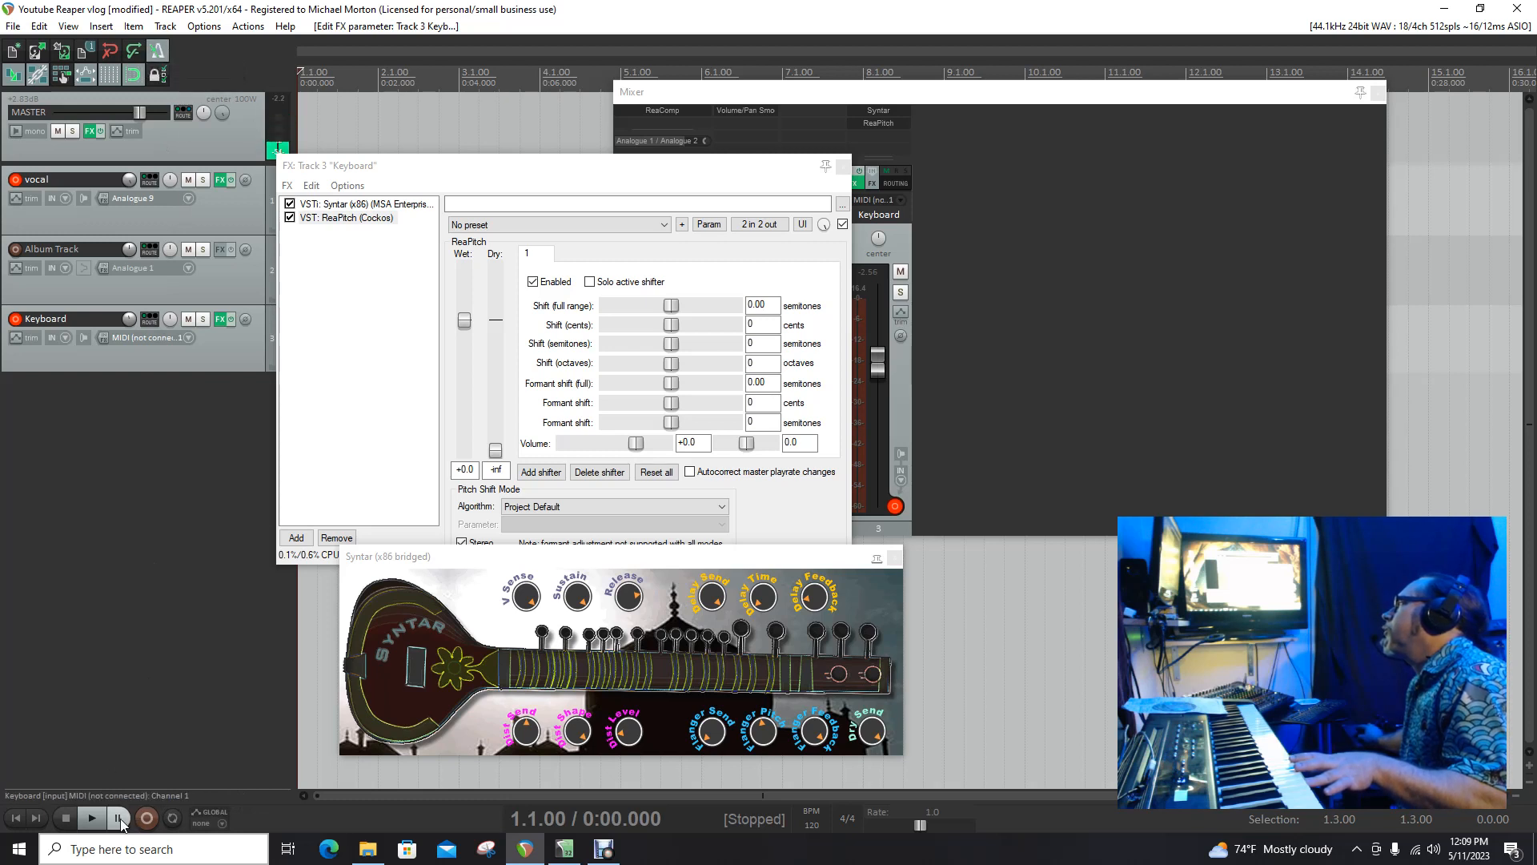
click(153, 822)
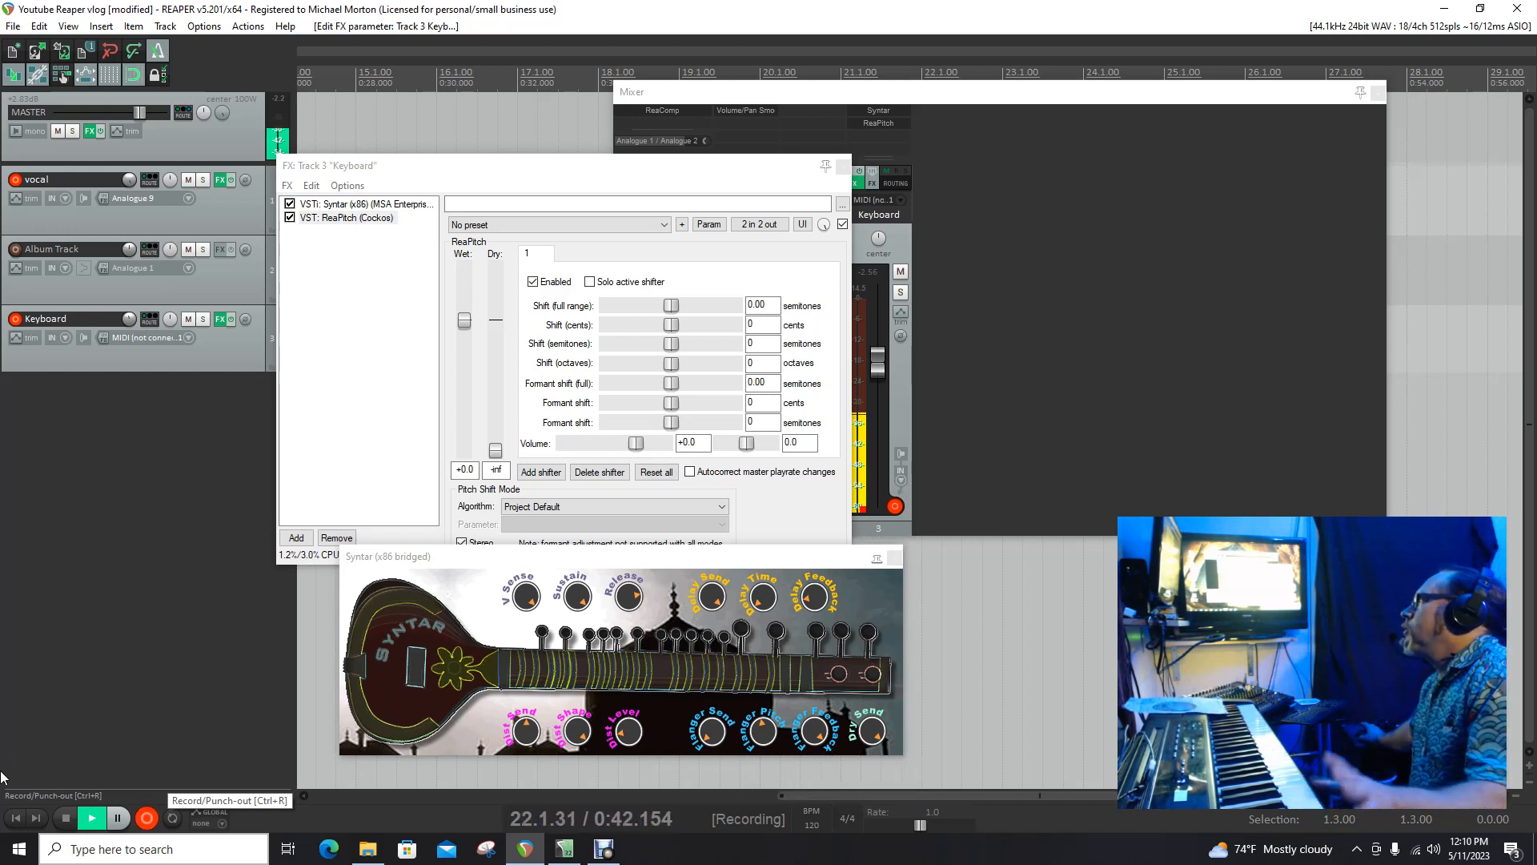
click(64, 818)
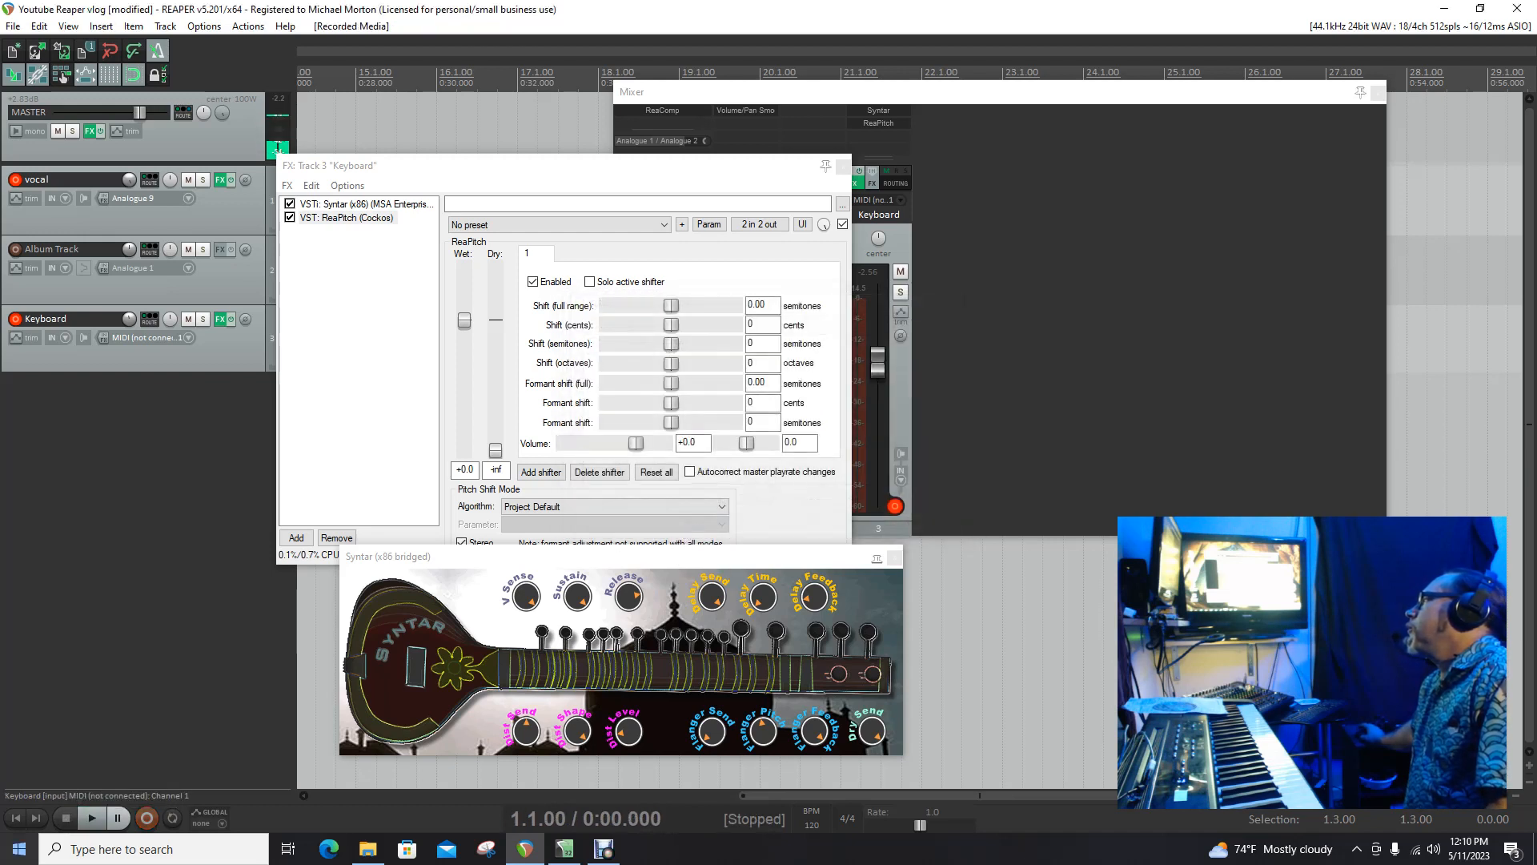
click(16, 818)
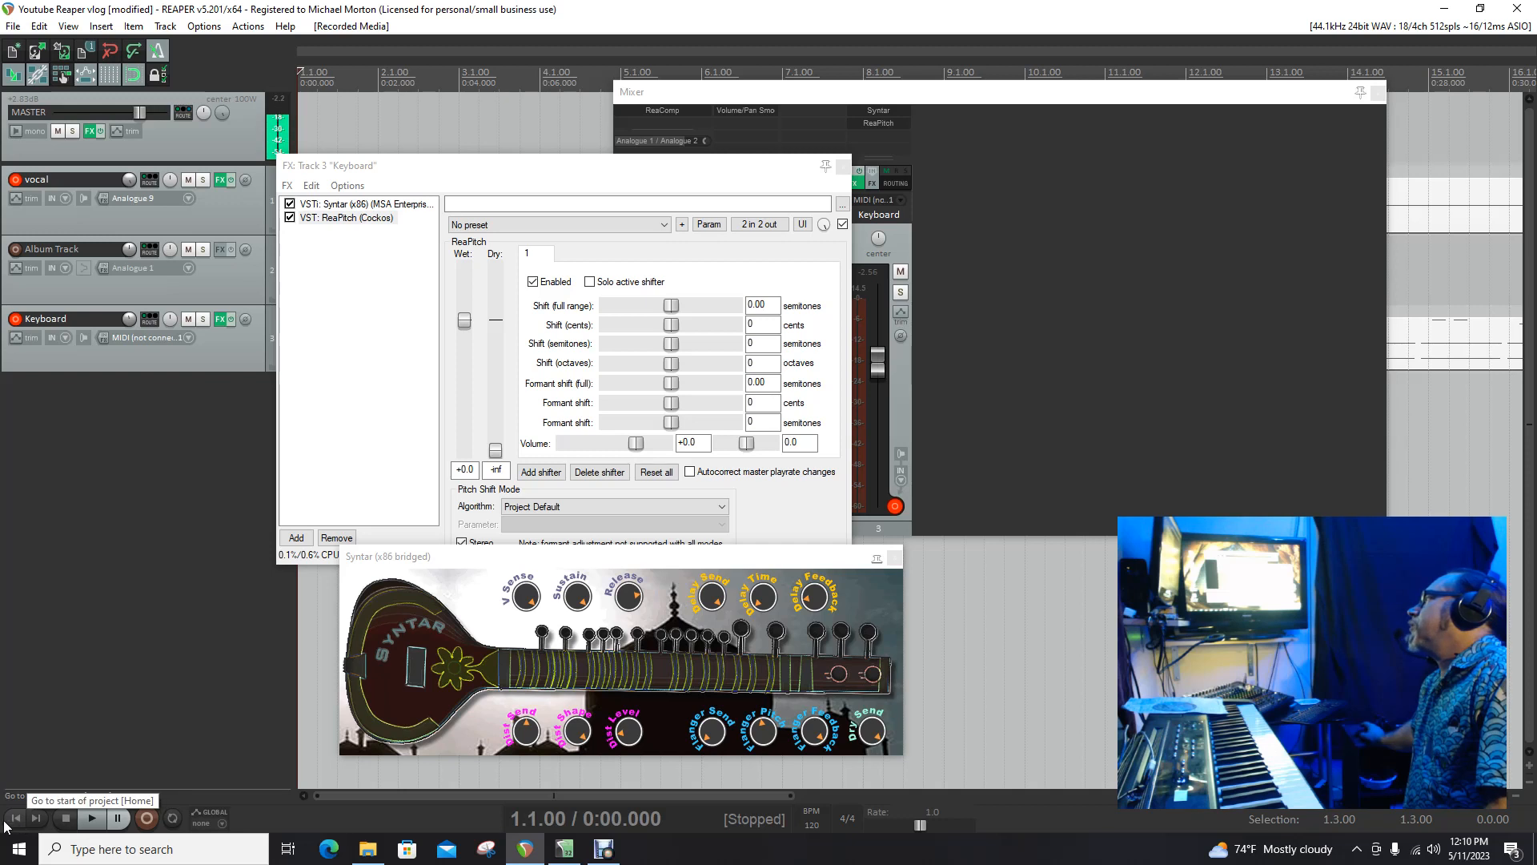
Step: Disarm the Keyboard track and arm the vocal track for recording
click(16, 319)
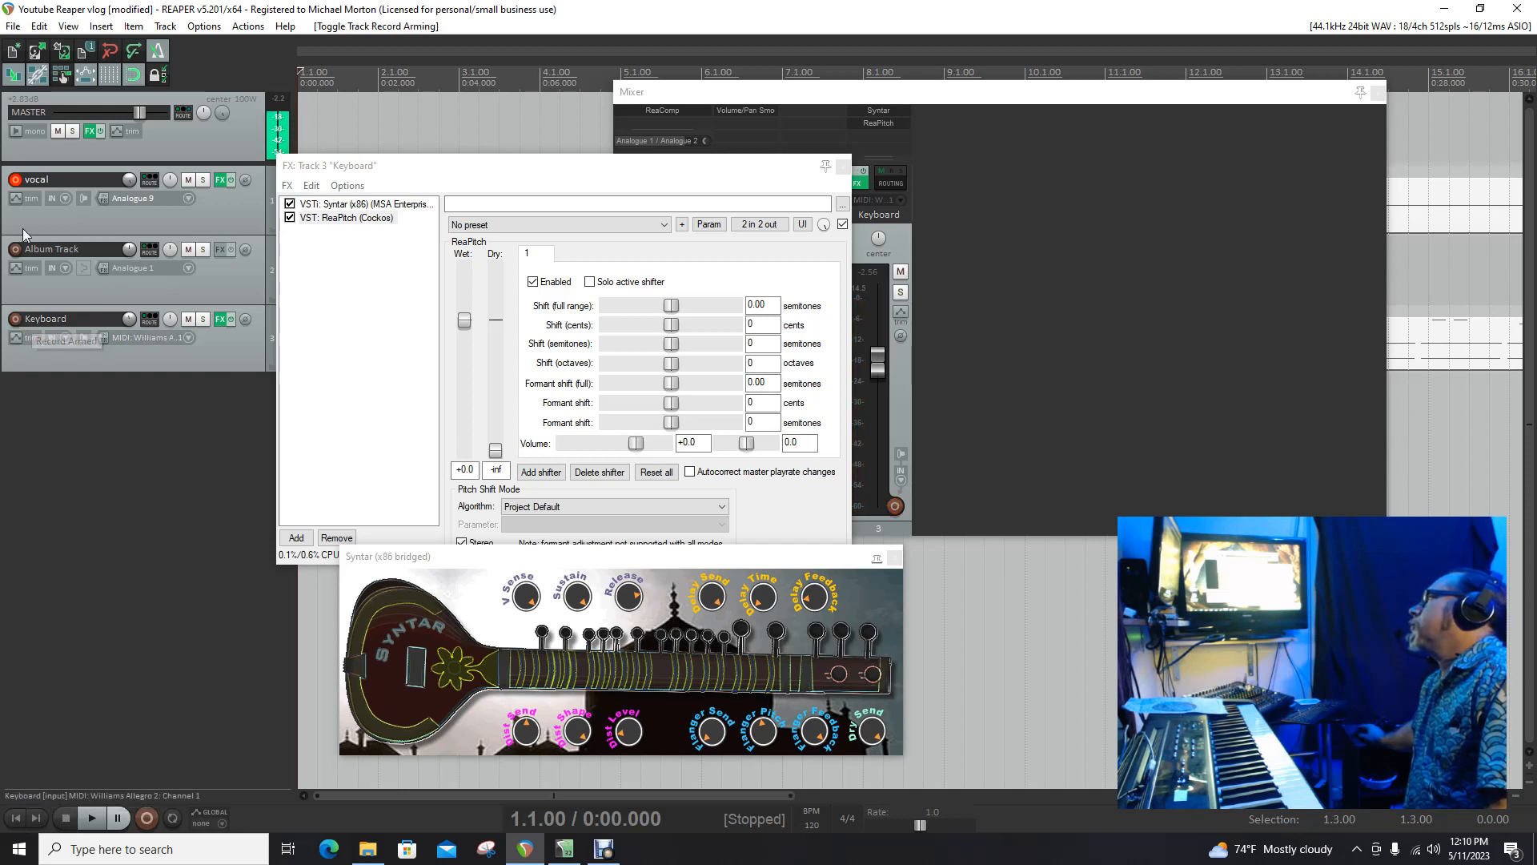
click(16, 179)
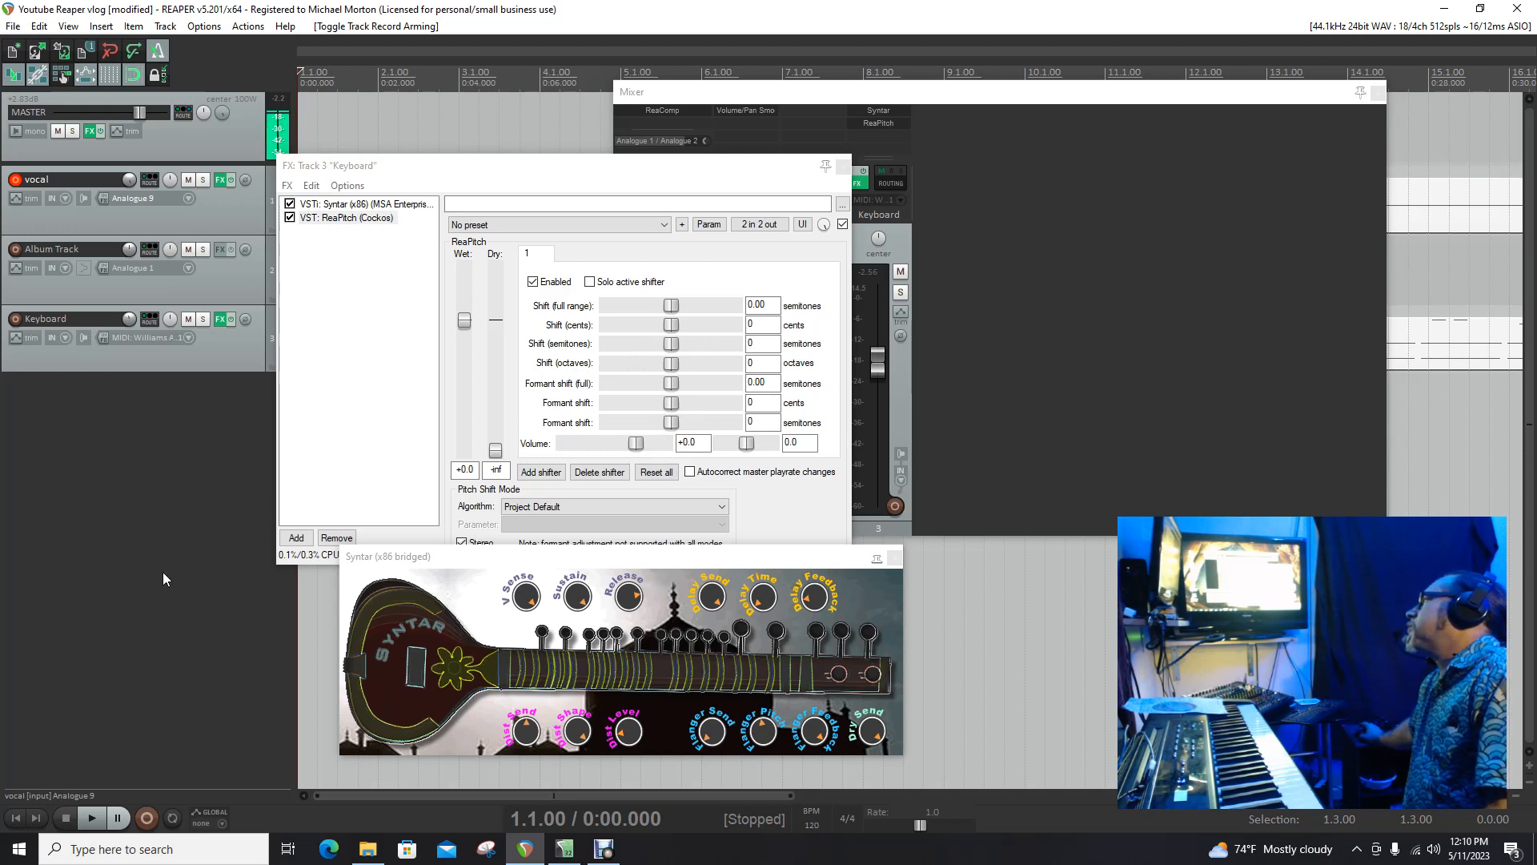
Step: Add two more pitch shifters to ReaPitch
click(541, 473)
click(541, 472)
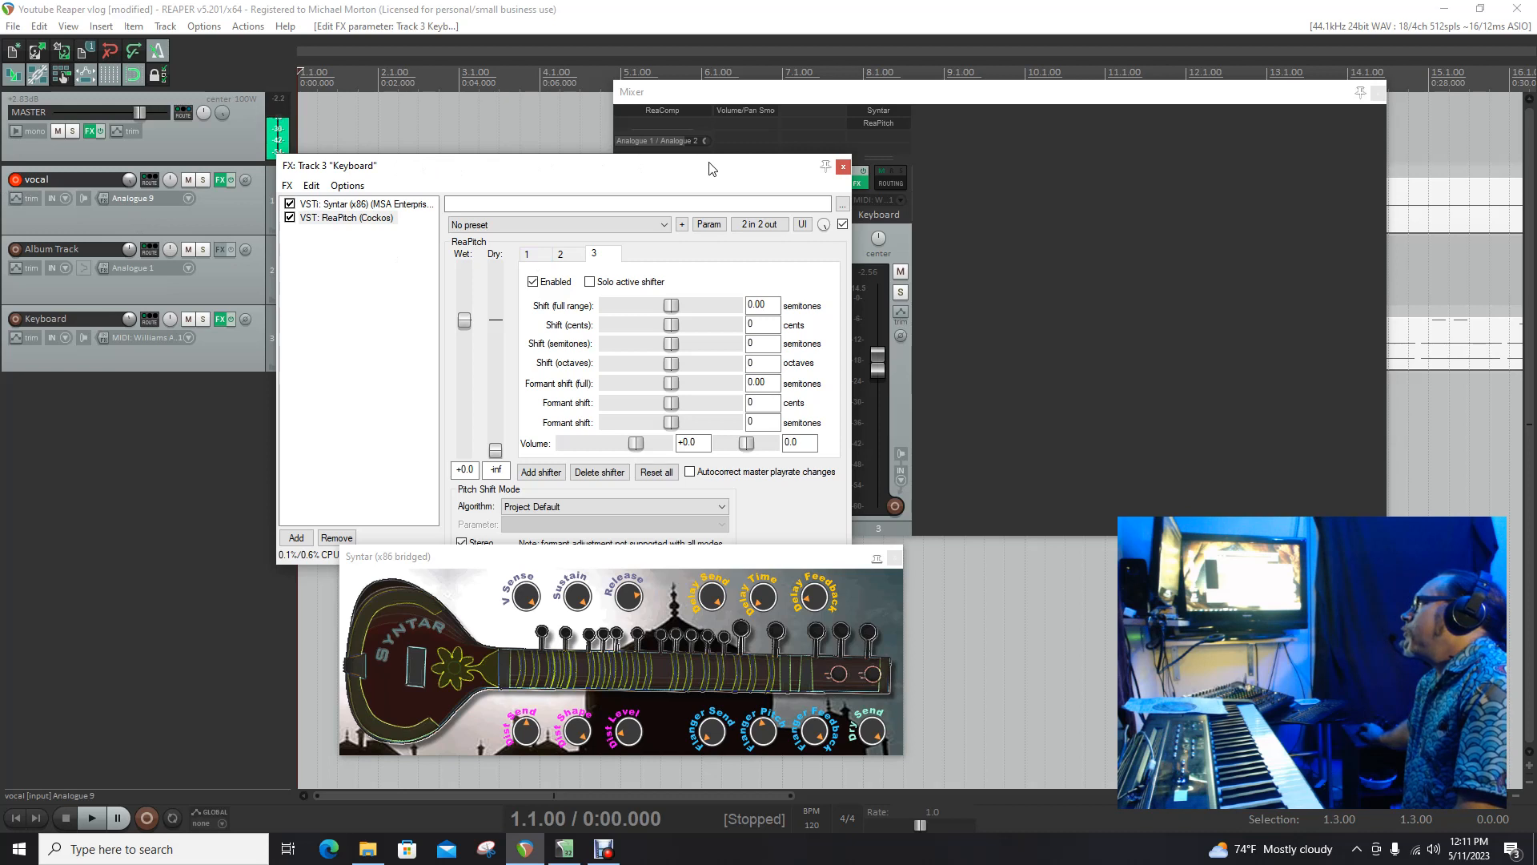
drag(633, 173, 843, 142)
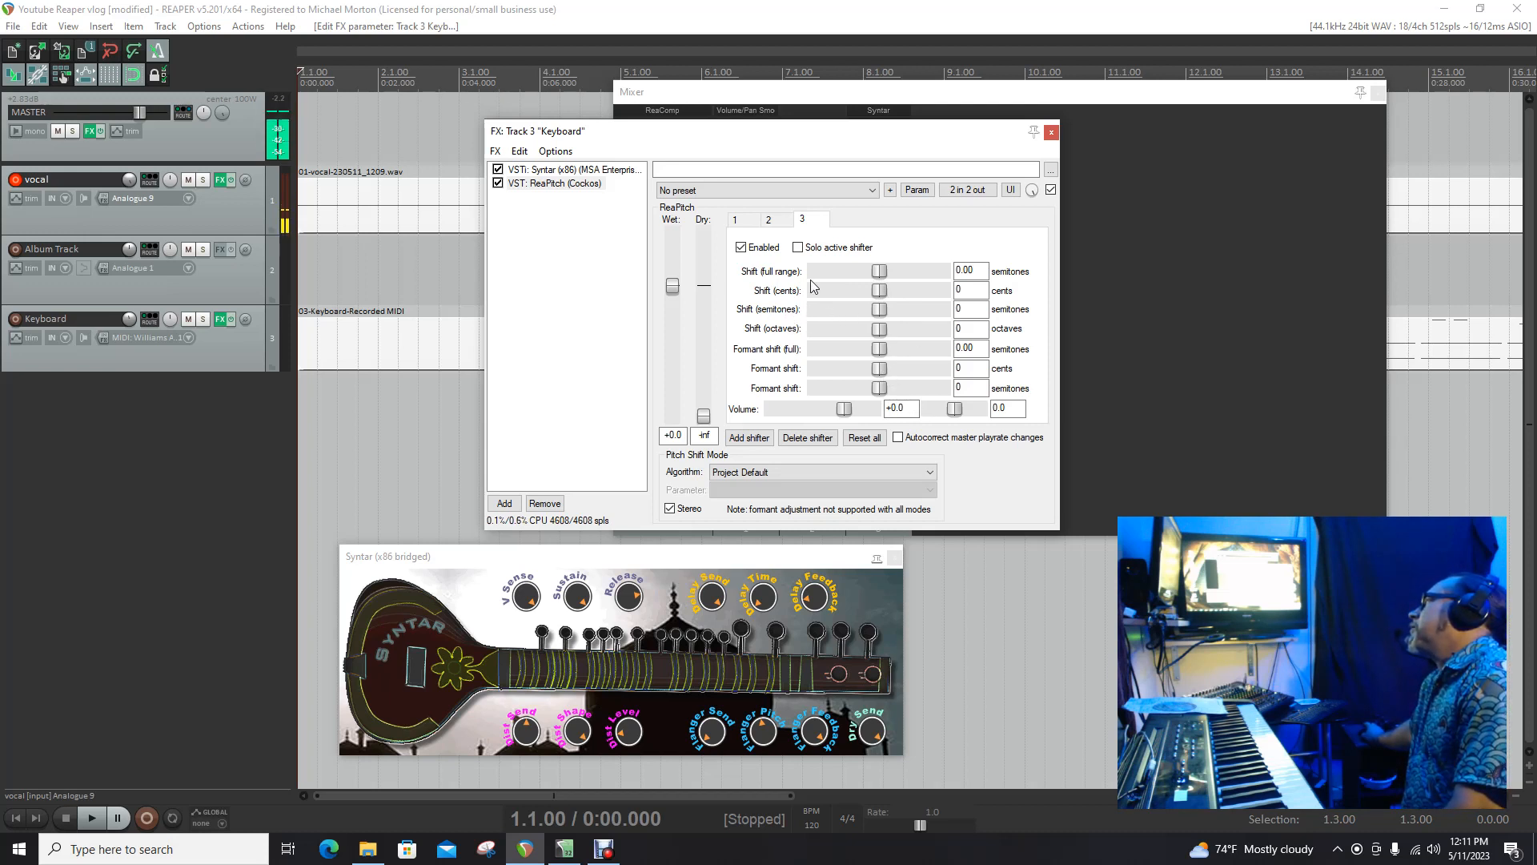
Step: Set ReaPitch's dry level to -2.8 and the first shifter to 2 semitones
click(737, 222)
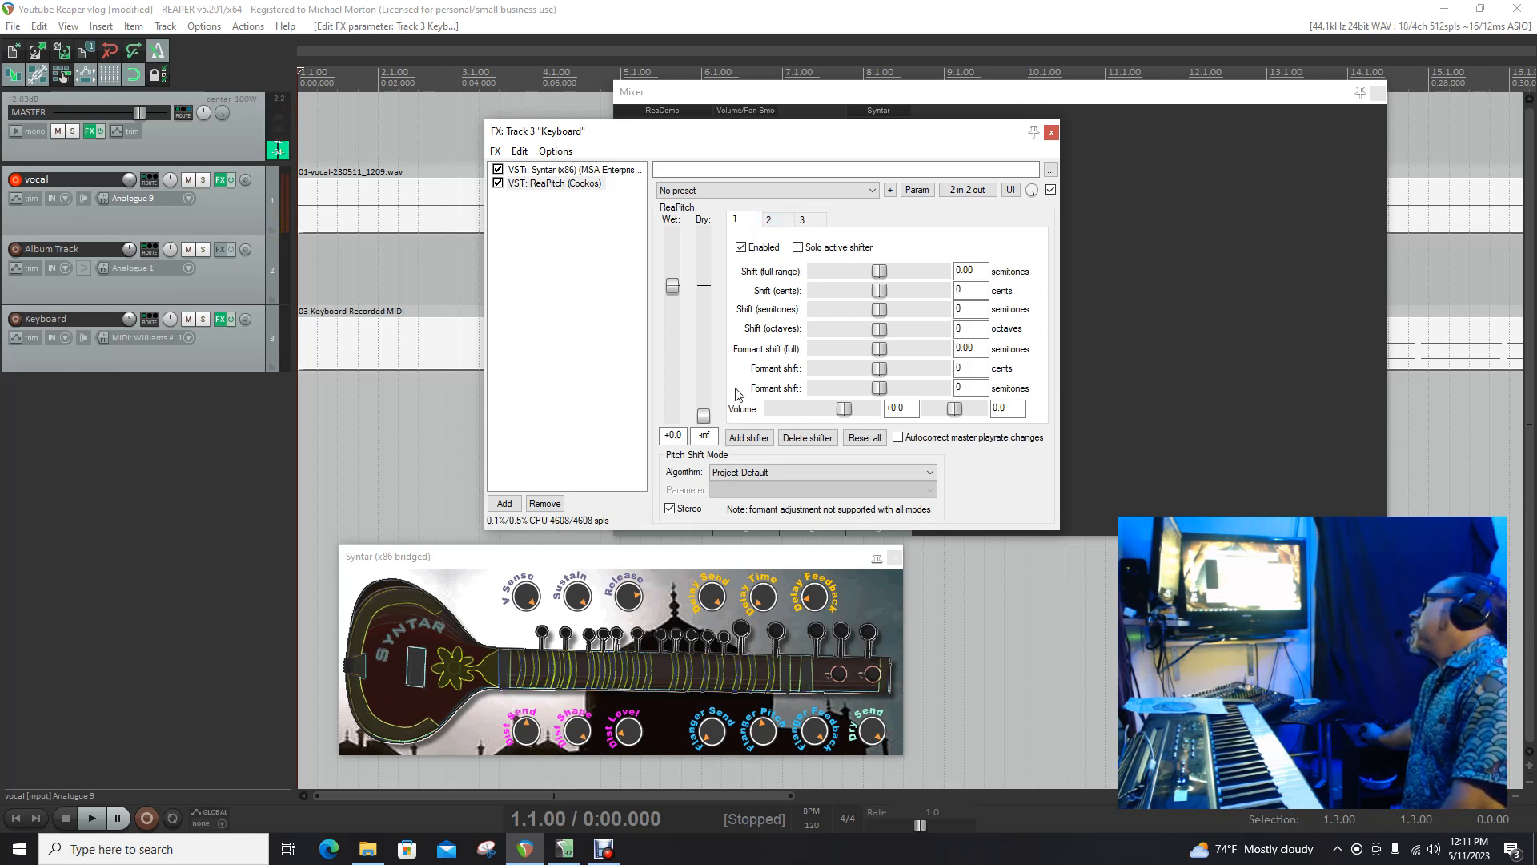
drag(707, 416, 723, 294)
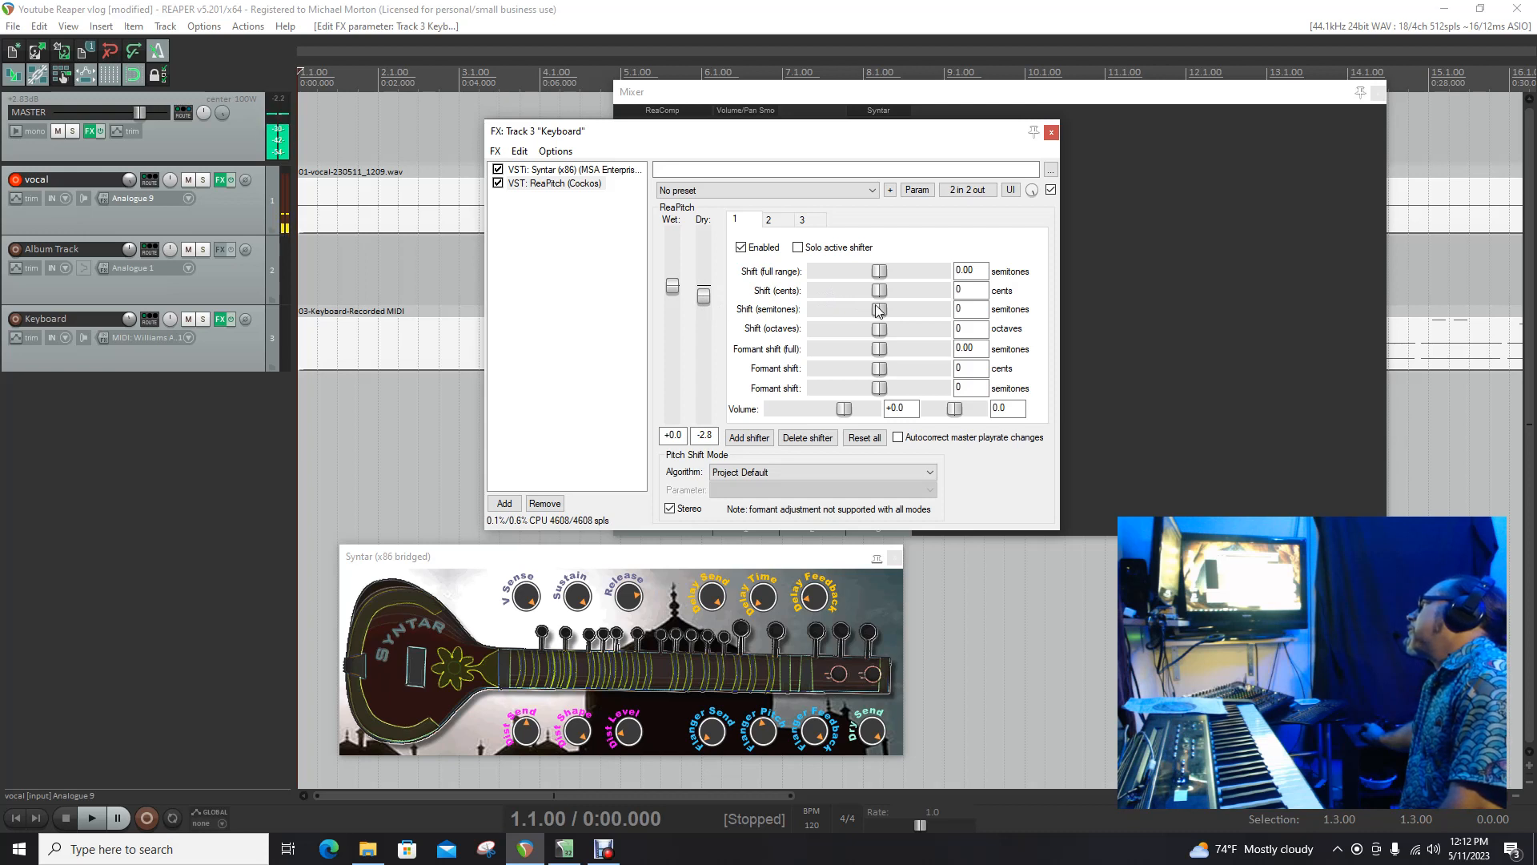
drag(880, 313, 885, 310)
Step: Set the second shifter to 5 semitones and the third shifter to -5 semitones
click(773, 223)
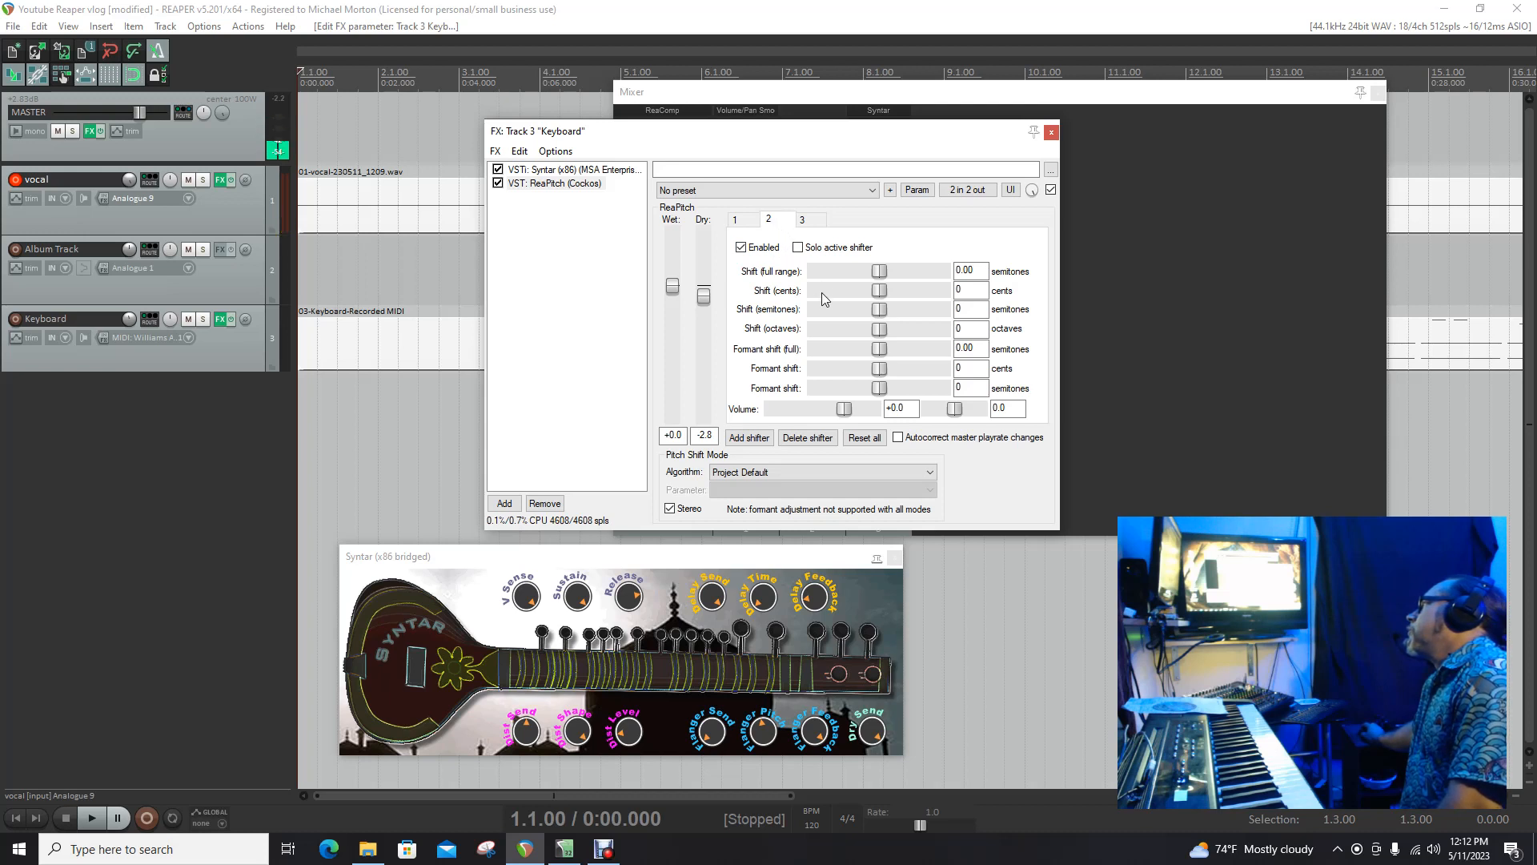
drag(881, 311, 887, 311)
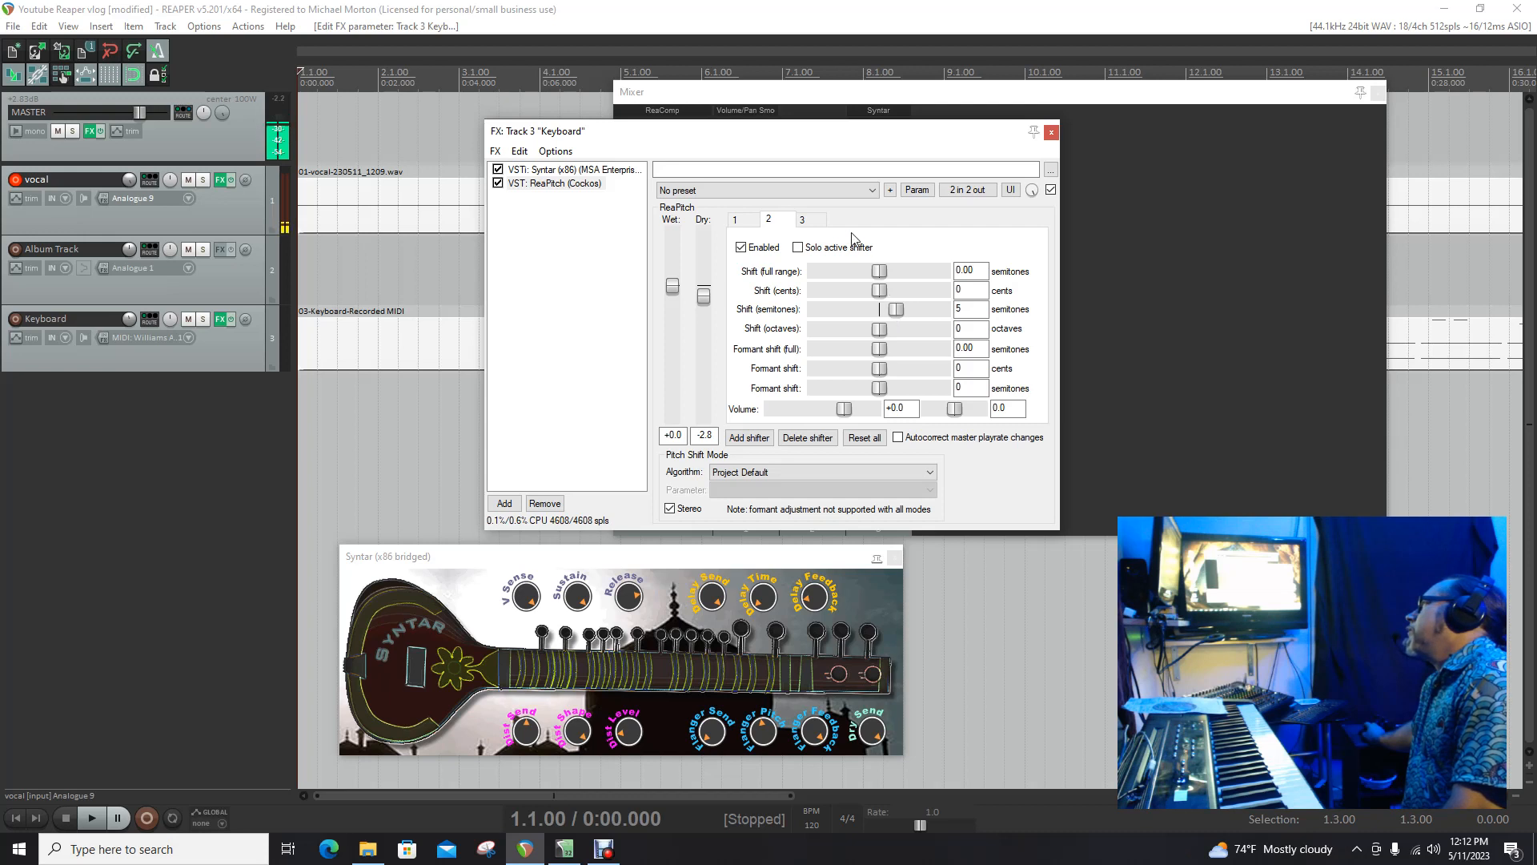
click(804, 220)
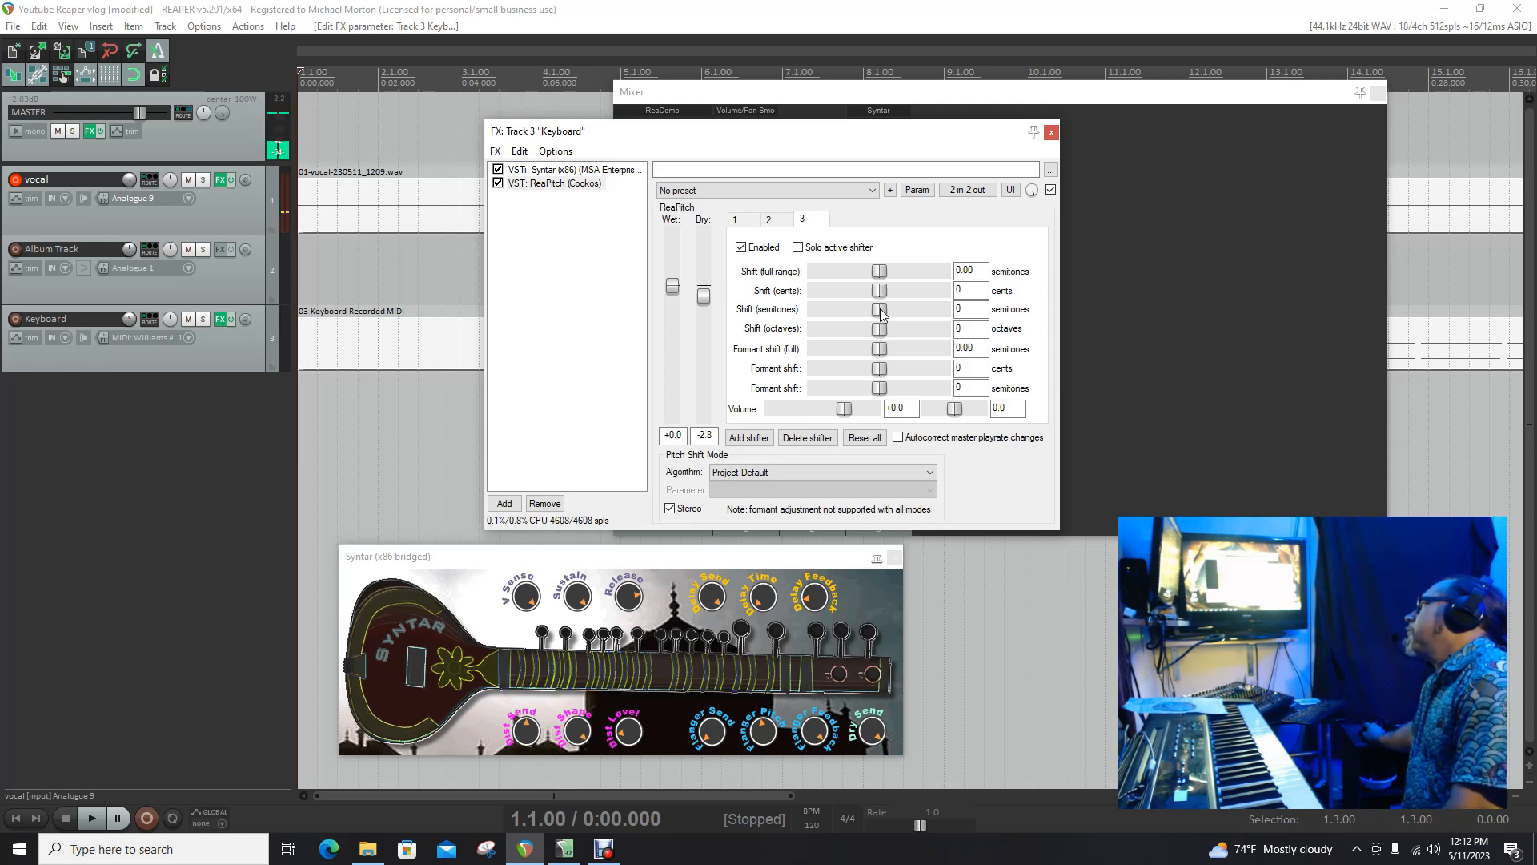
drag(881, 312, 863, 312)
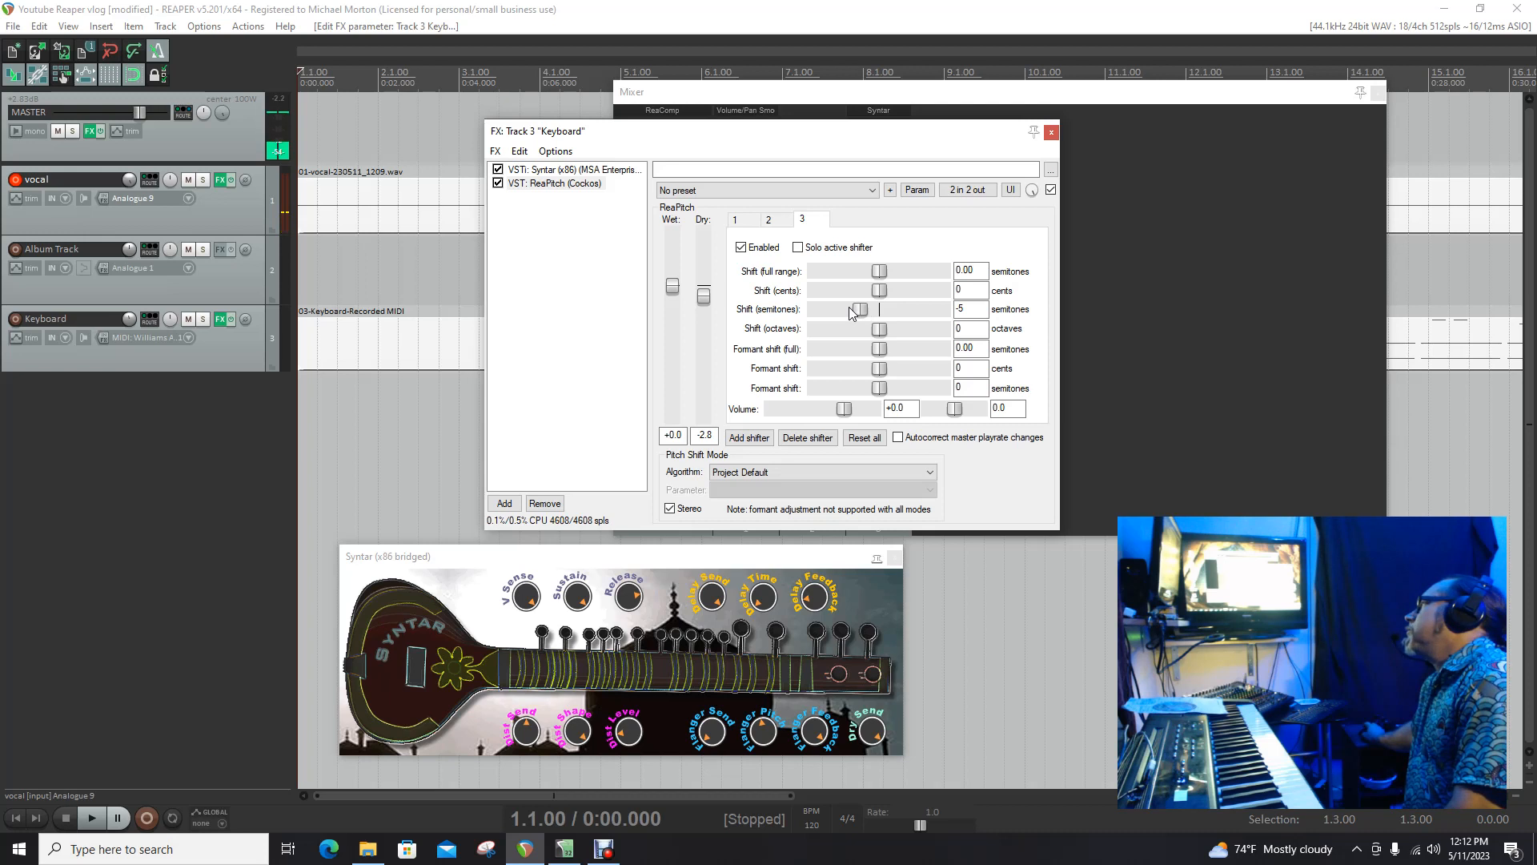
Step: Review the shifter settings and play the project back from the start
click(772, 221)
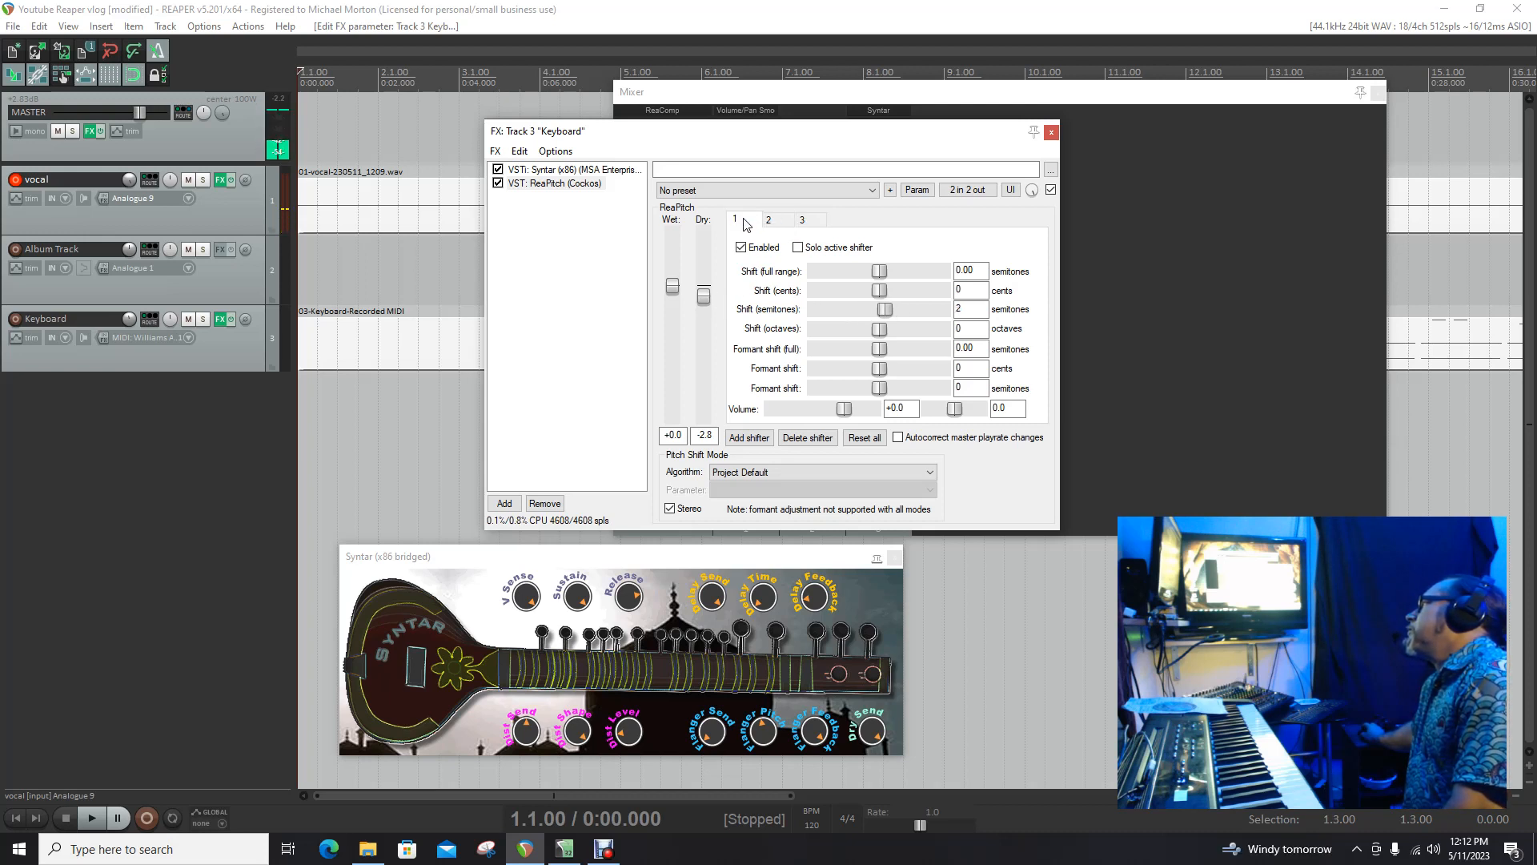
click(804, 224)
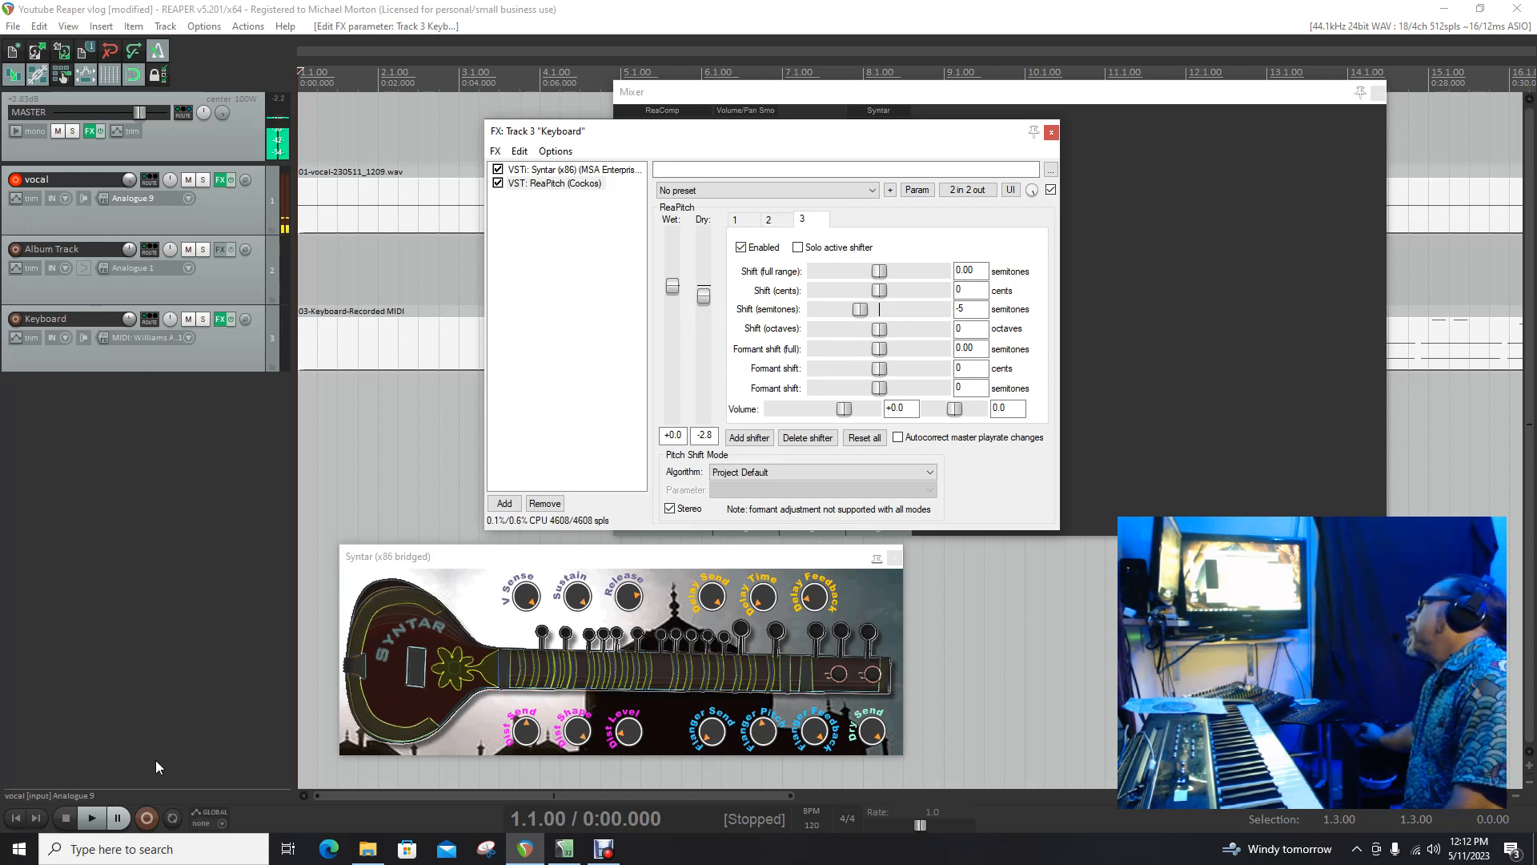
click(18, 818)
click(92, 818)
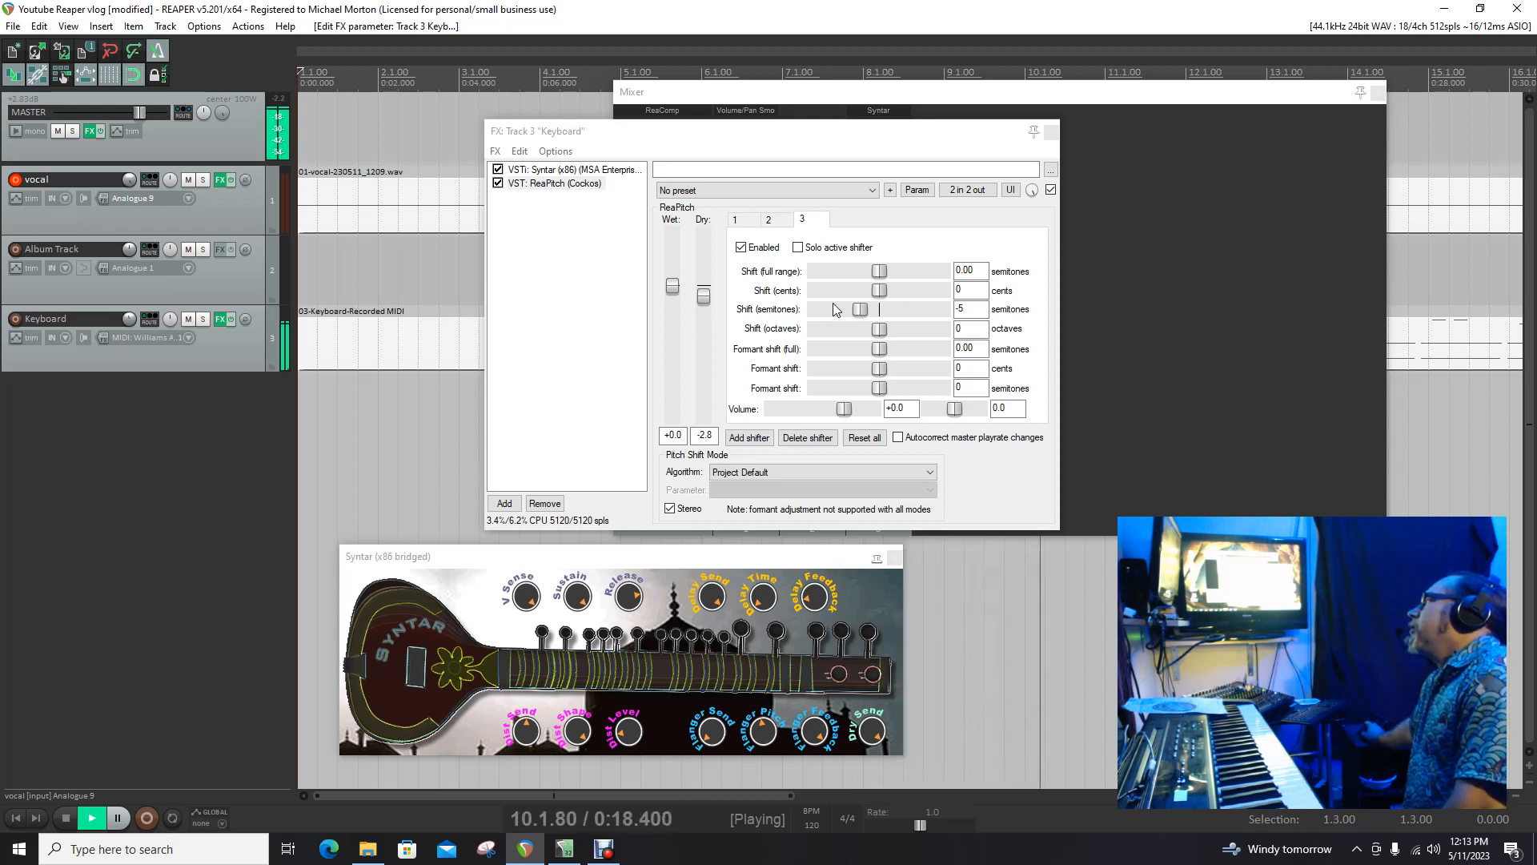
click(75, 812)
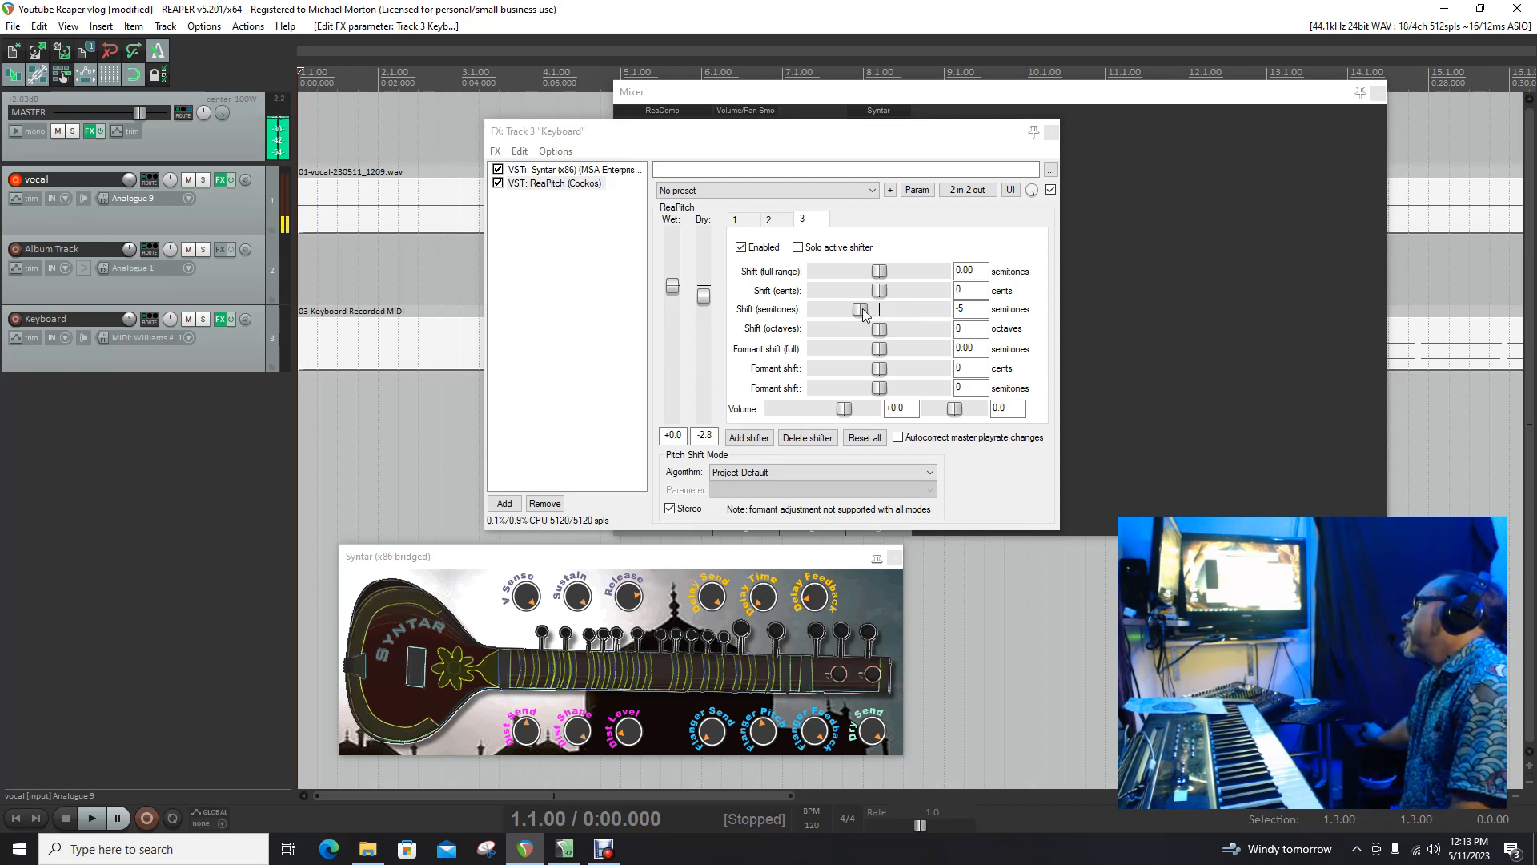
Step: Set the third shifter to -1 semitone and close the FX chain
drag(863, 312, 880, 308)
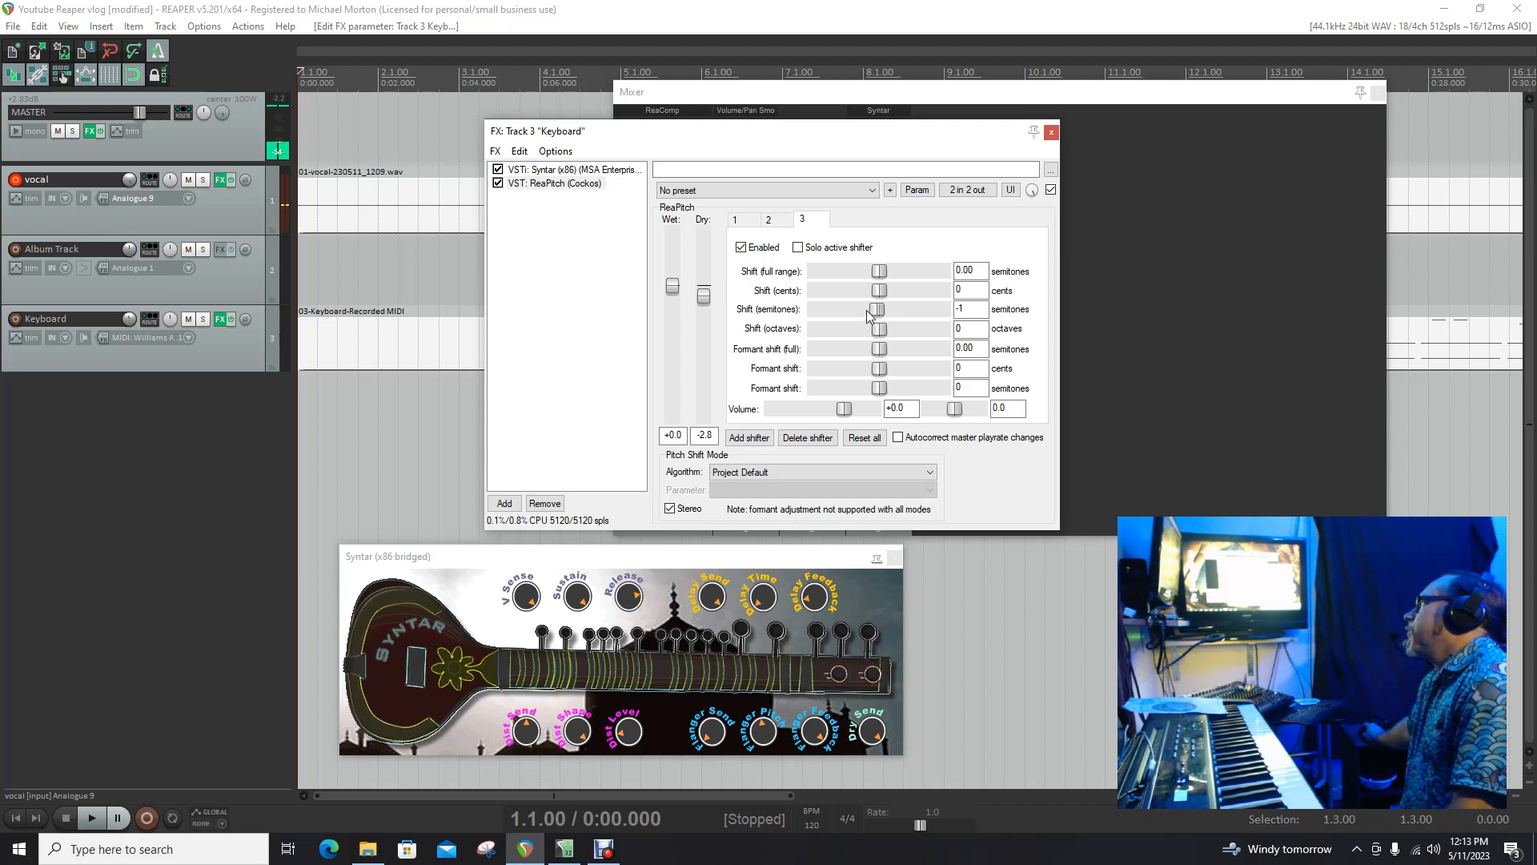
click(1052, 133)
Step: Remove the recorded items from the timeline
right_click(435, 346)
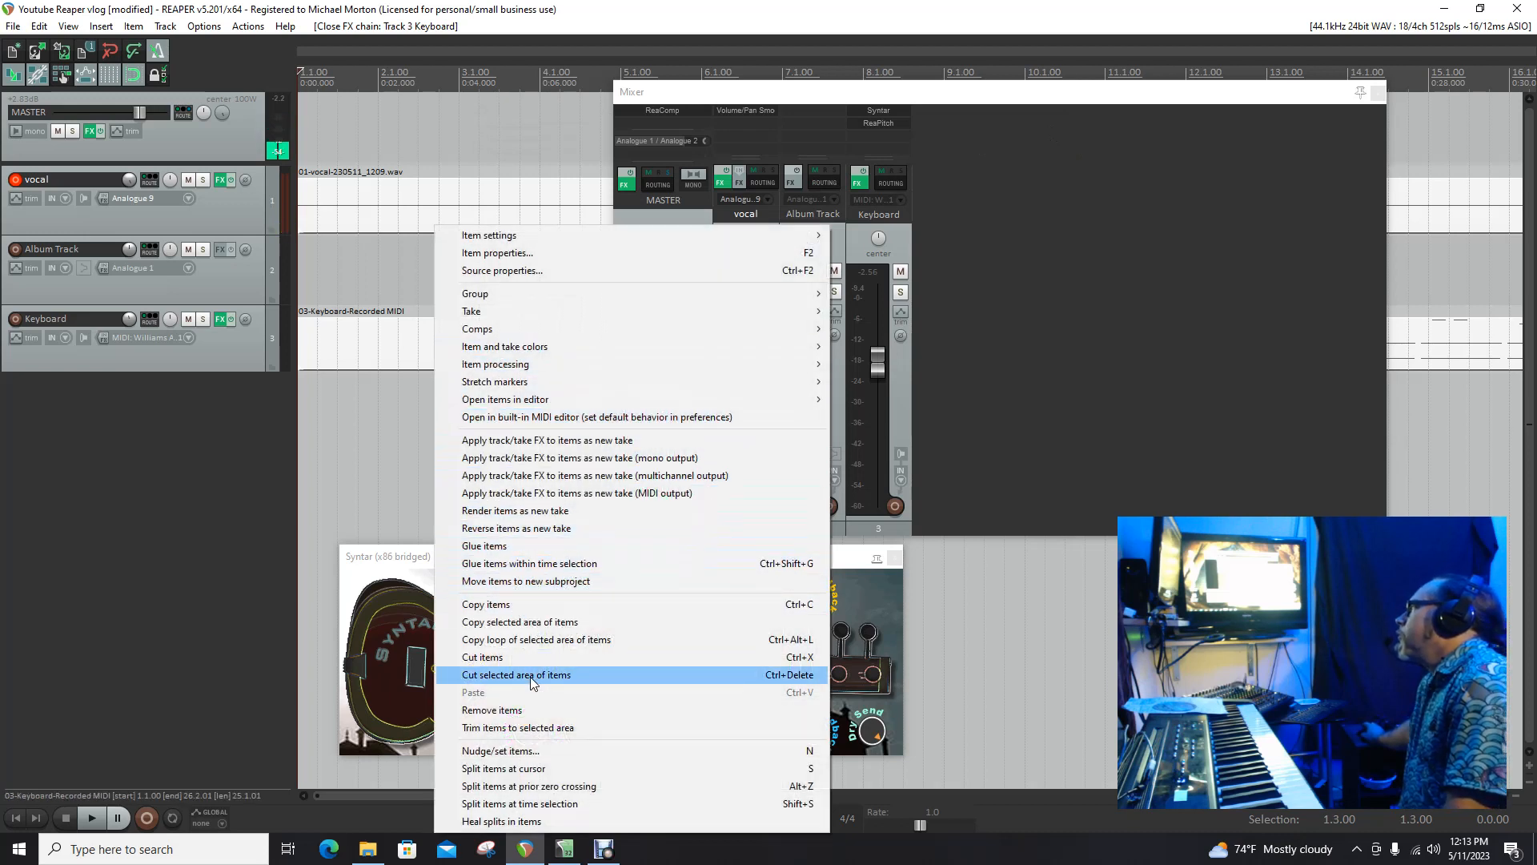
click(551, 711)
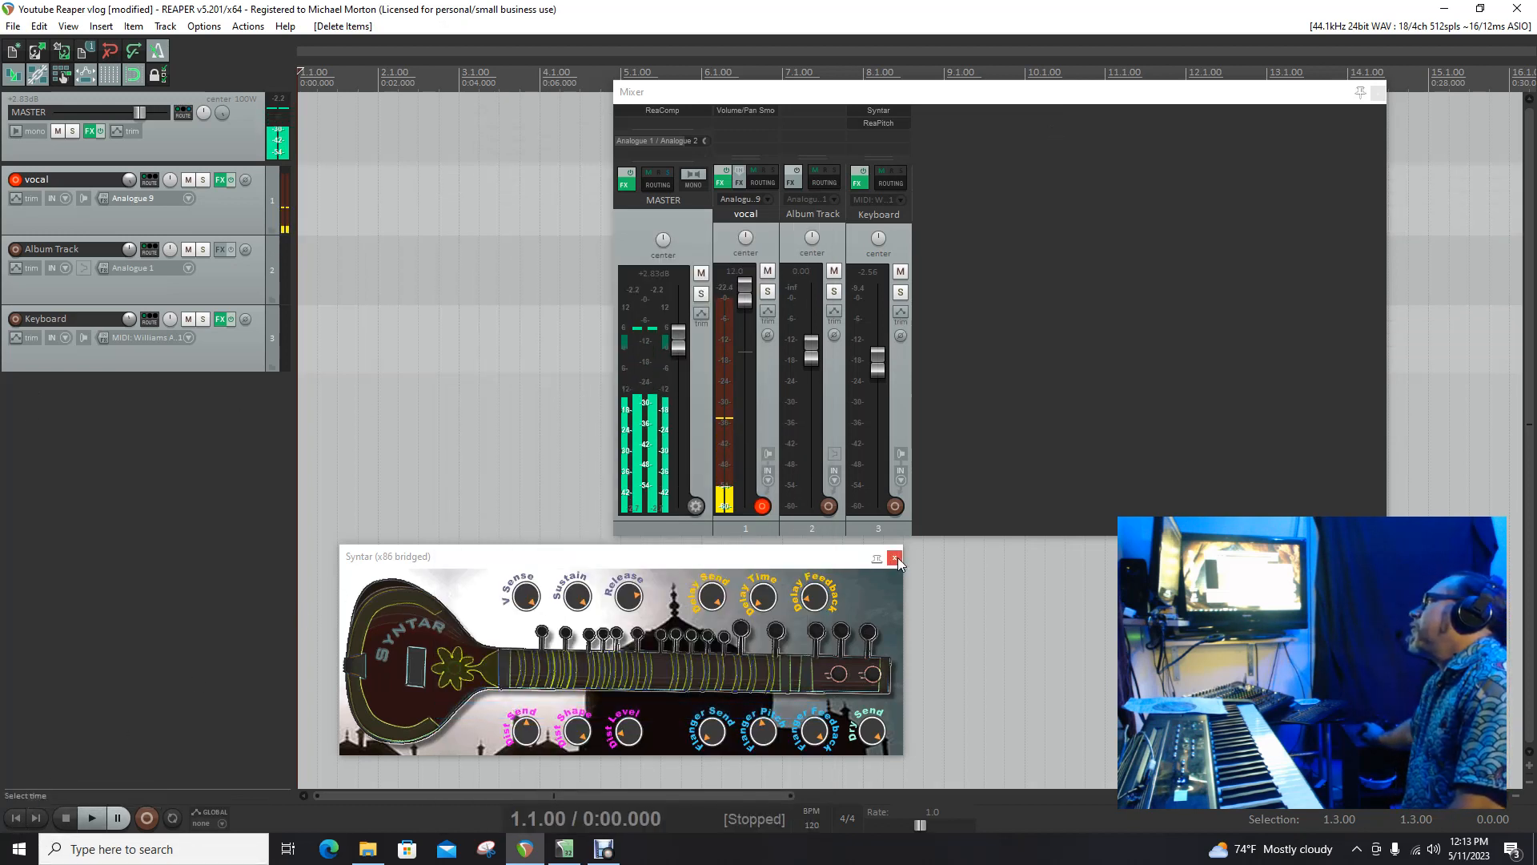
Step: Reopen the Keyboard track's FX chain and select the Syntar plug-in
click(223, 319)
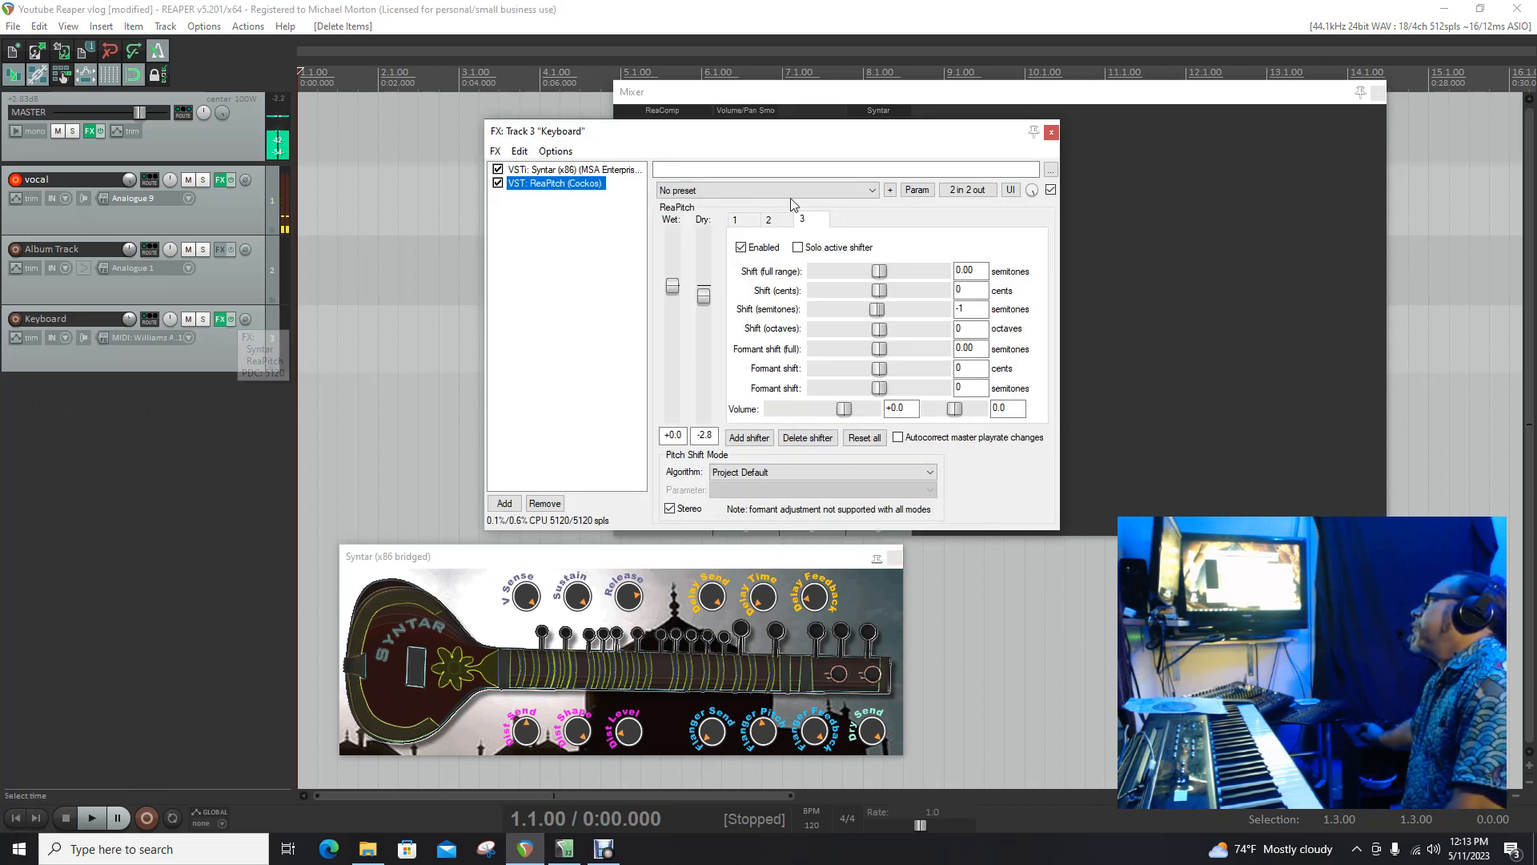
click(558, 171)
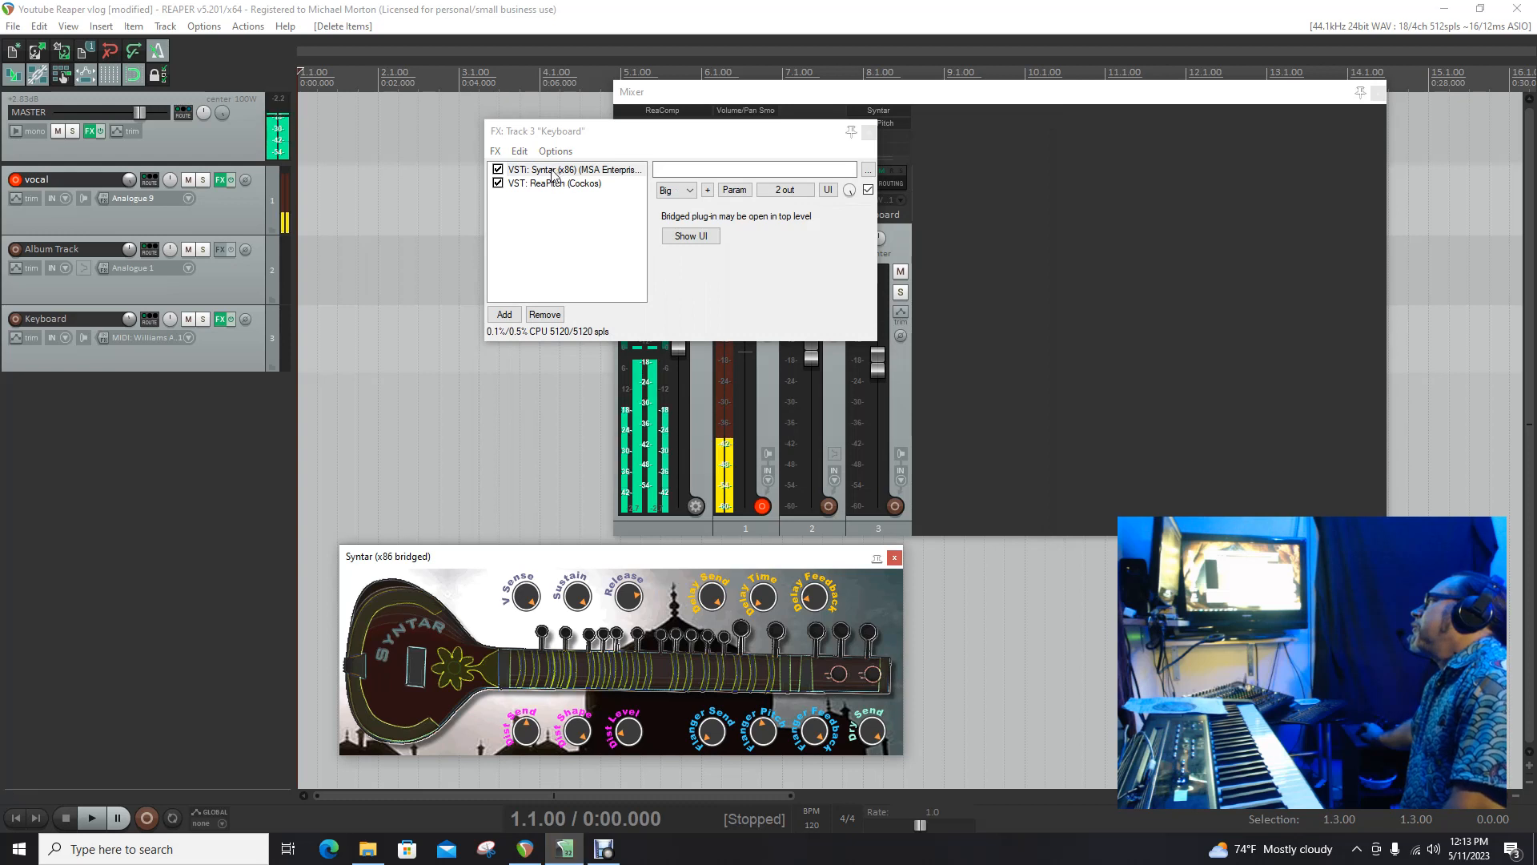
Step: Replace the Syntar plug-in on the Keyboard track with the BBC Symphony Orchestra instrument
click(551, 314)
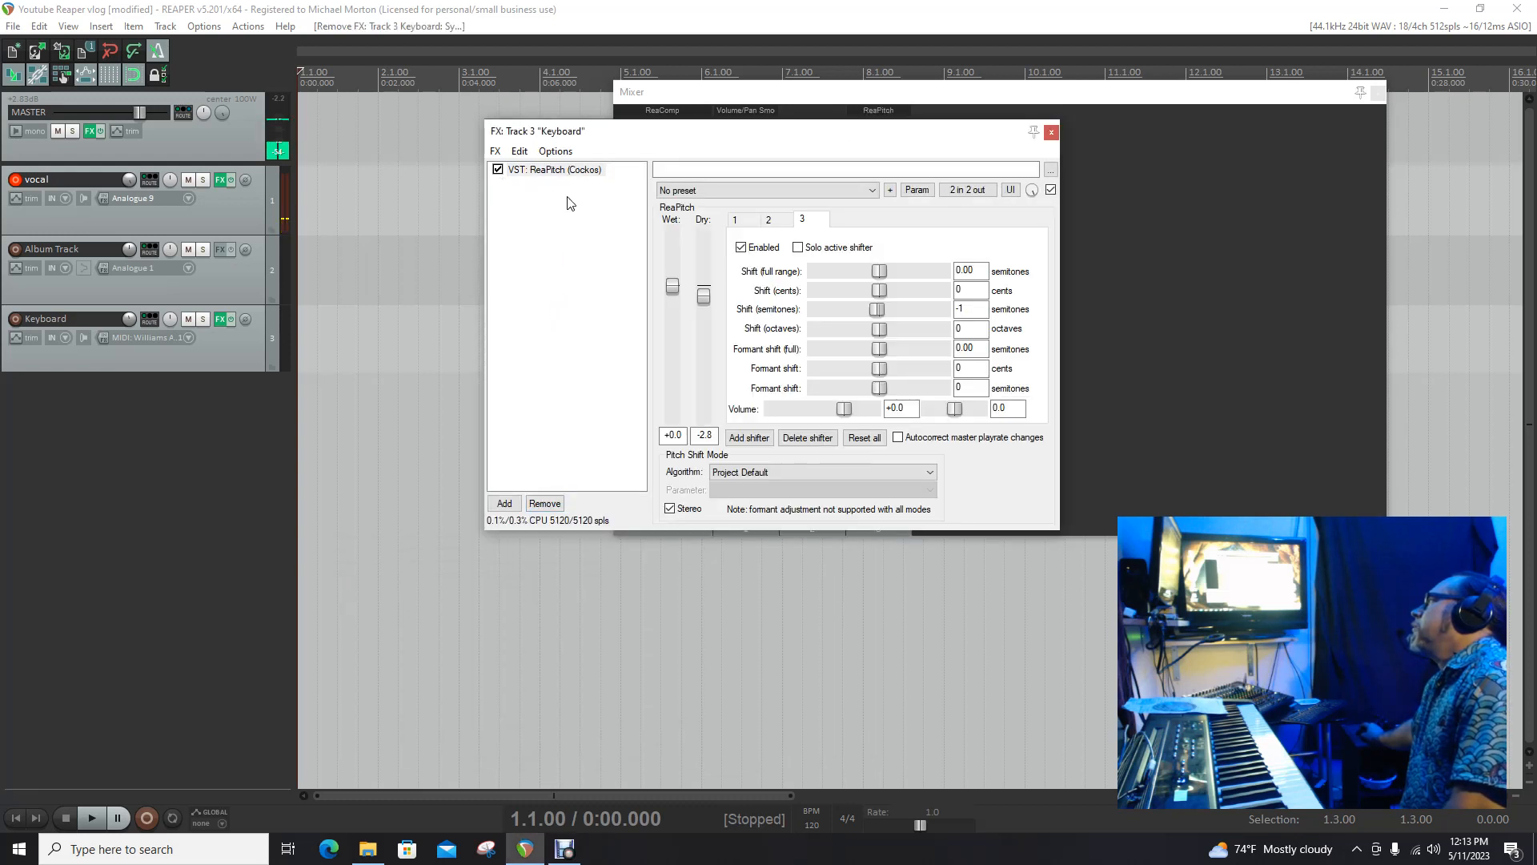
click(496, 152)
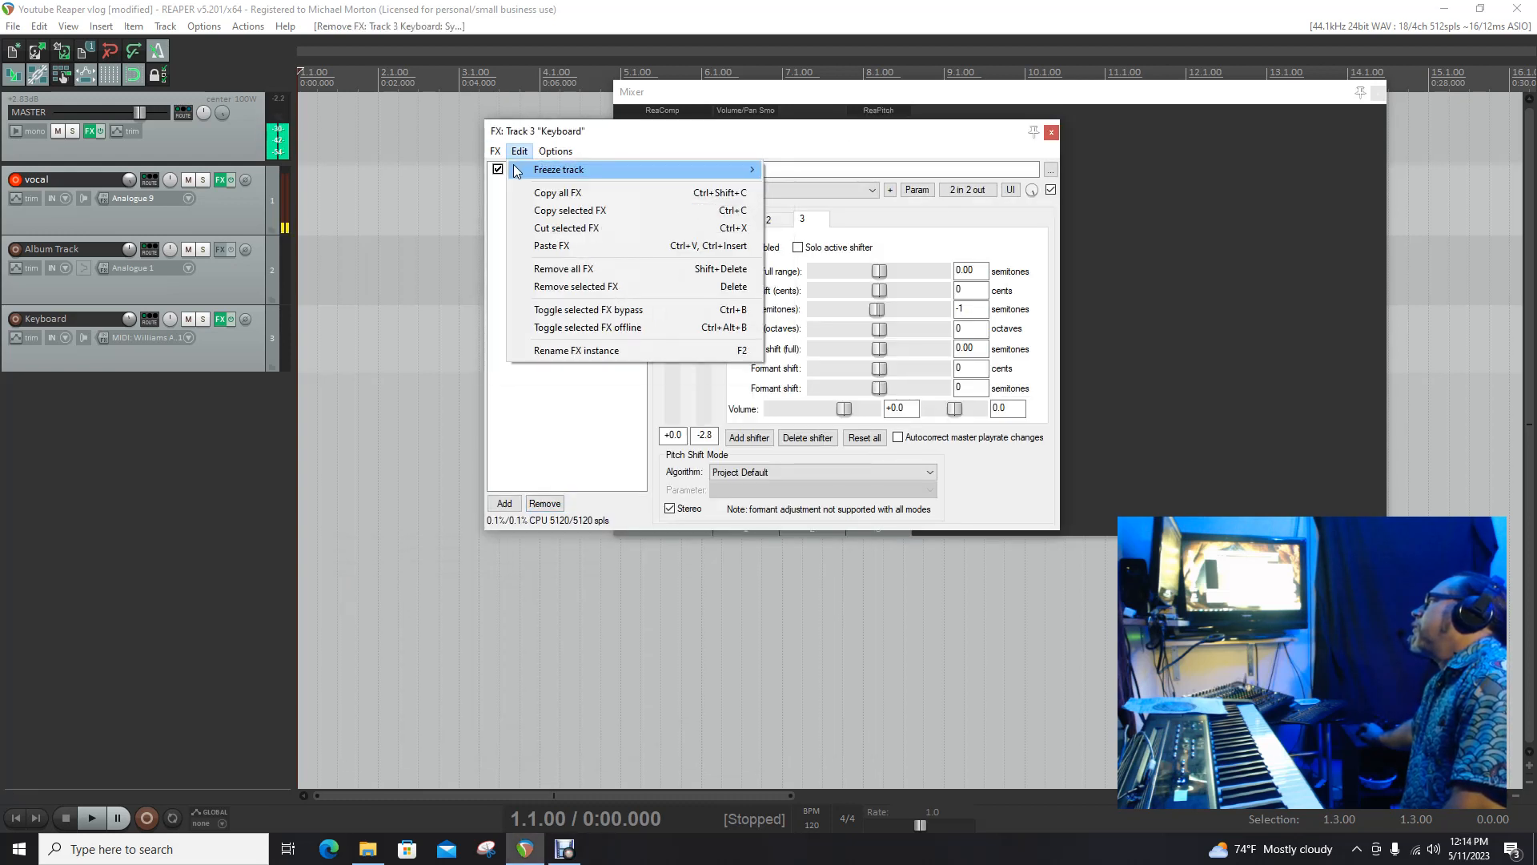
click(527, 172)
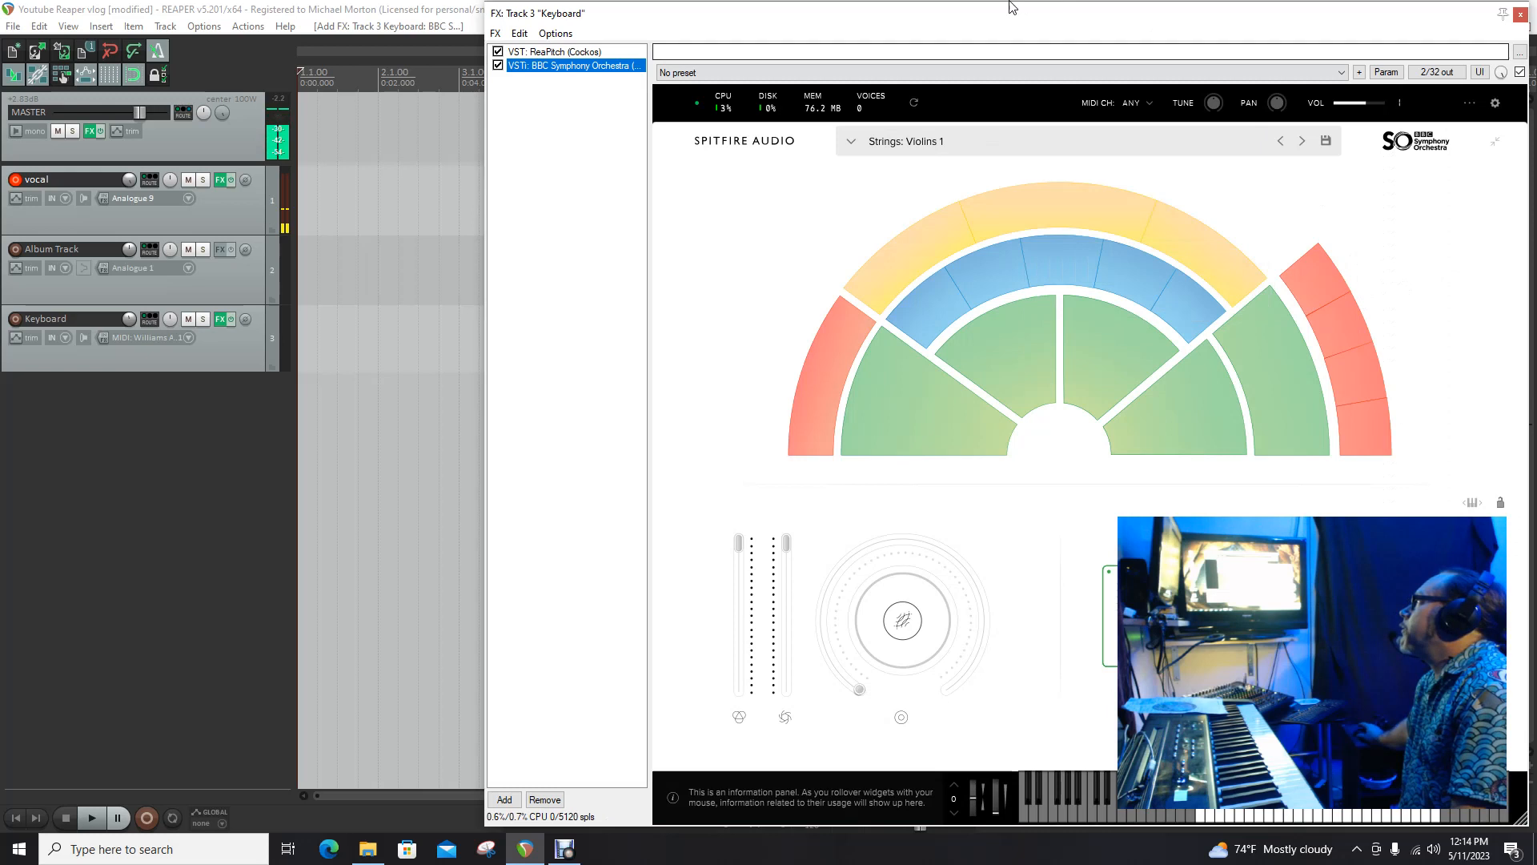
Step: Resize the FX chain window and reposition it over the mixer
drag(901, 15, 1536, 125)
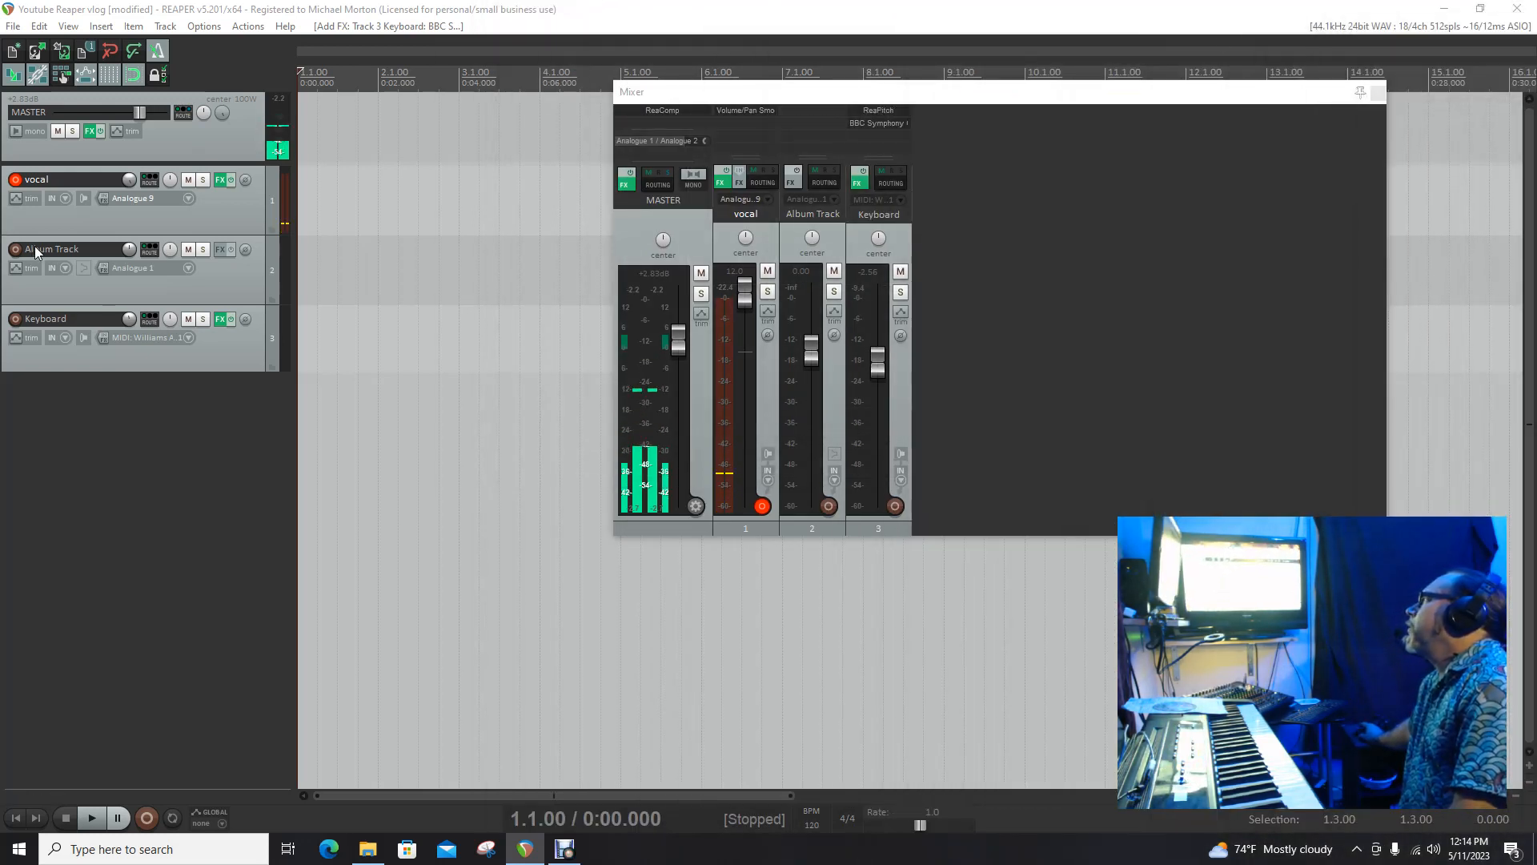
drag(0, 58, 440, 20)
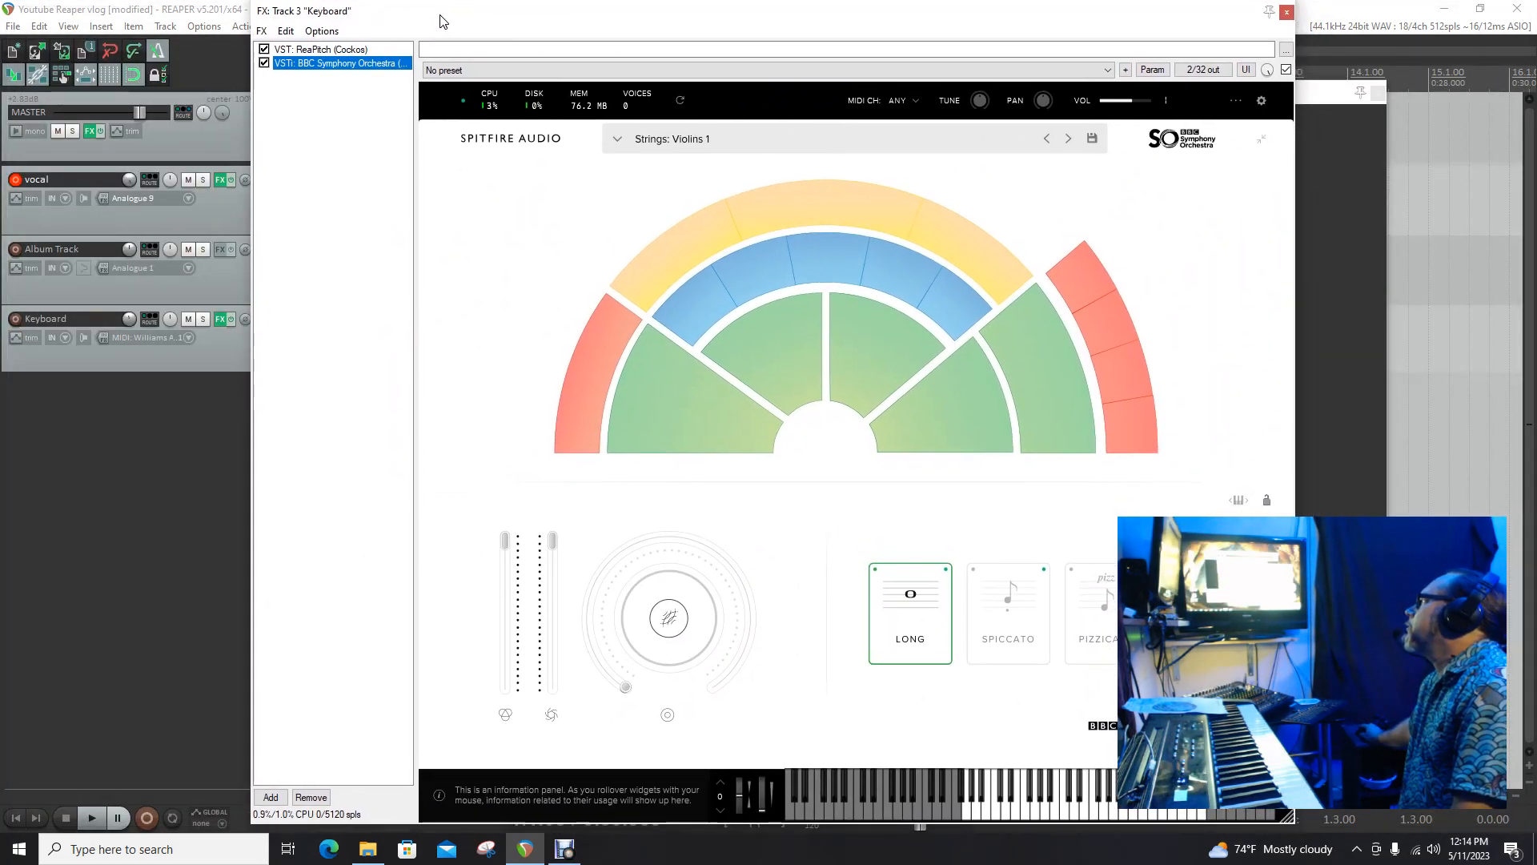
drag(1295, 819, 820, 573)
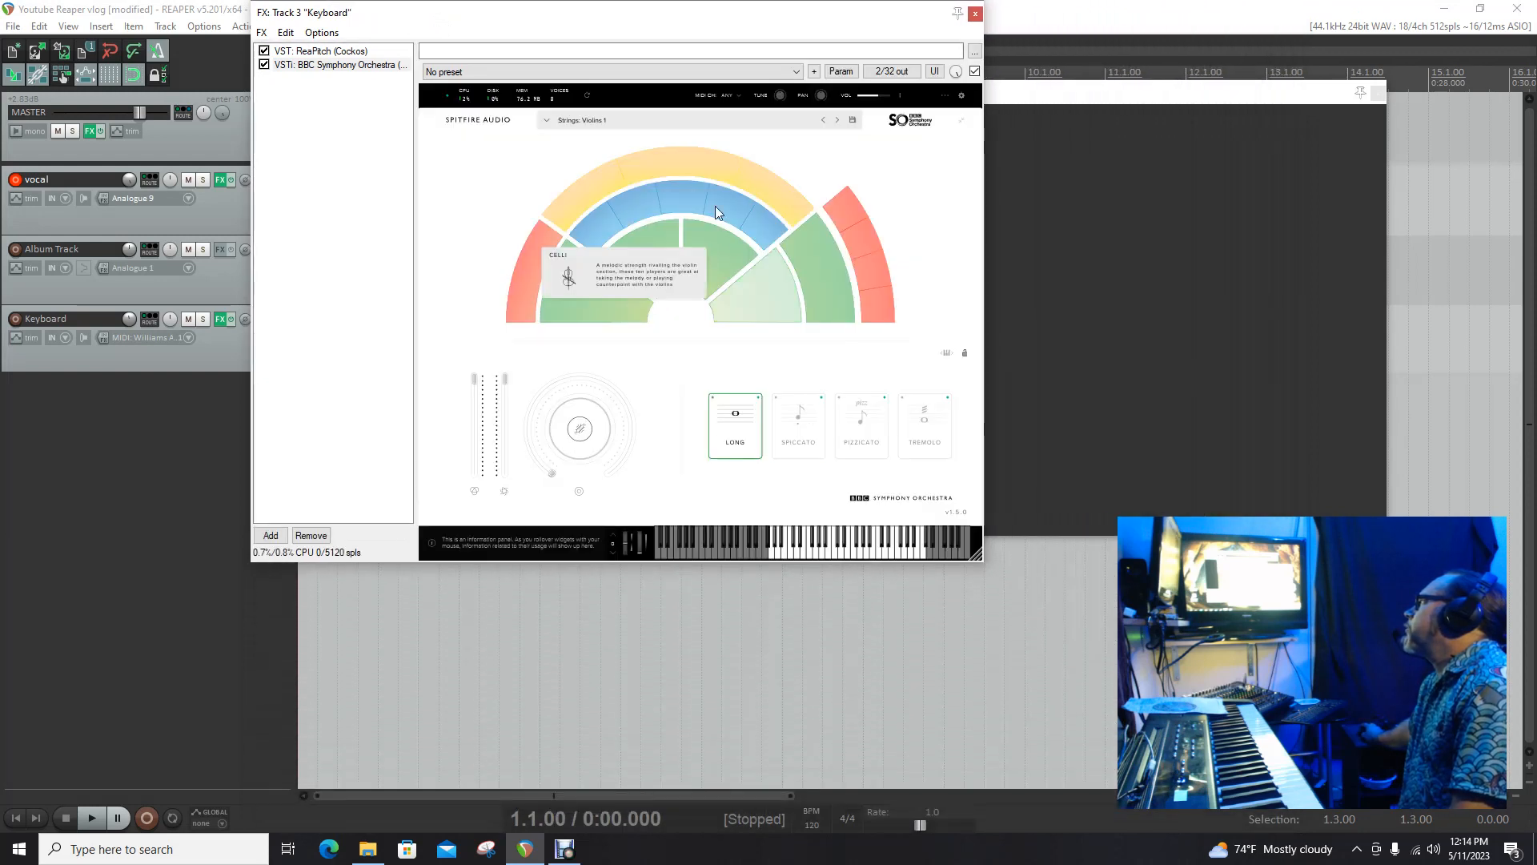
drag(553, 22, 837, 275)
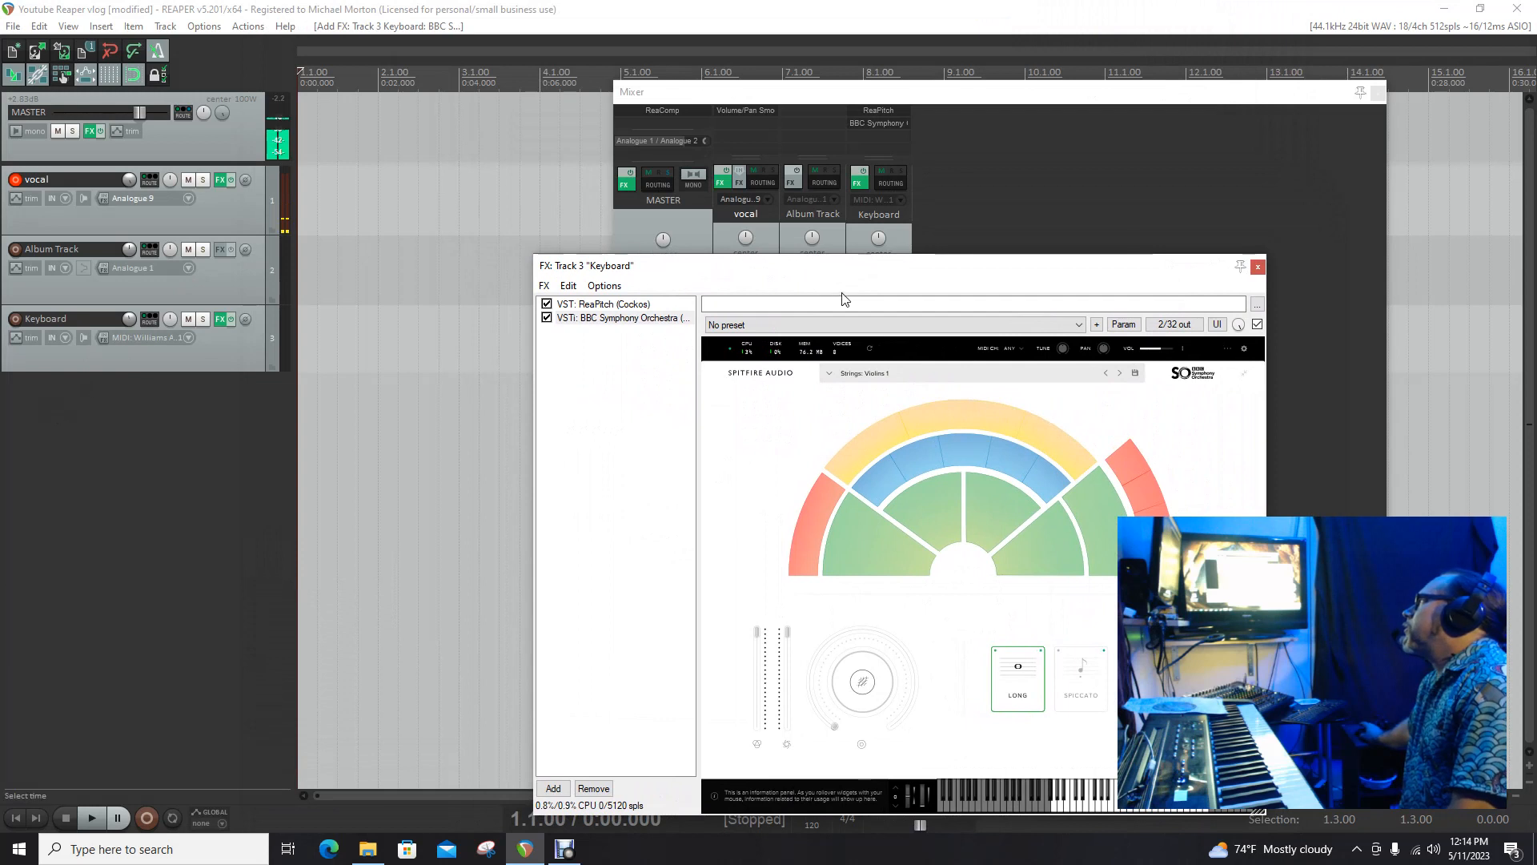
Step: Select the Violas section in BBC Symphony Orchestra and arm the Keyboard track for recording
click(995, 509)
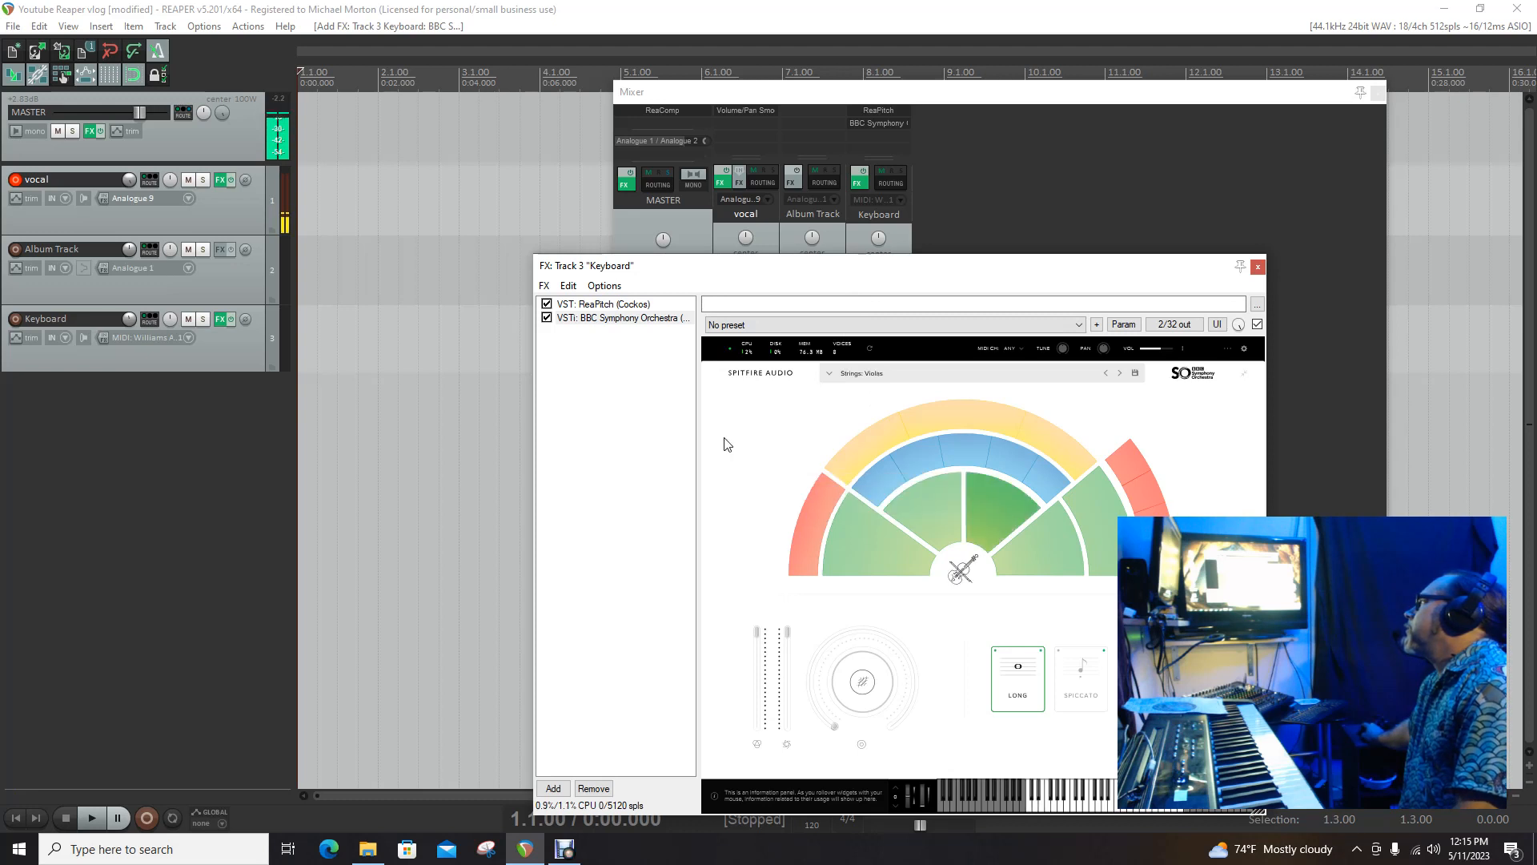
click(16, 319)
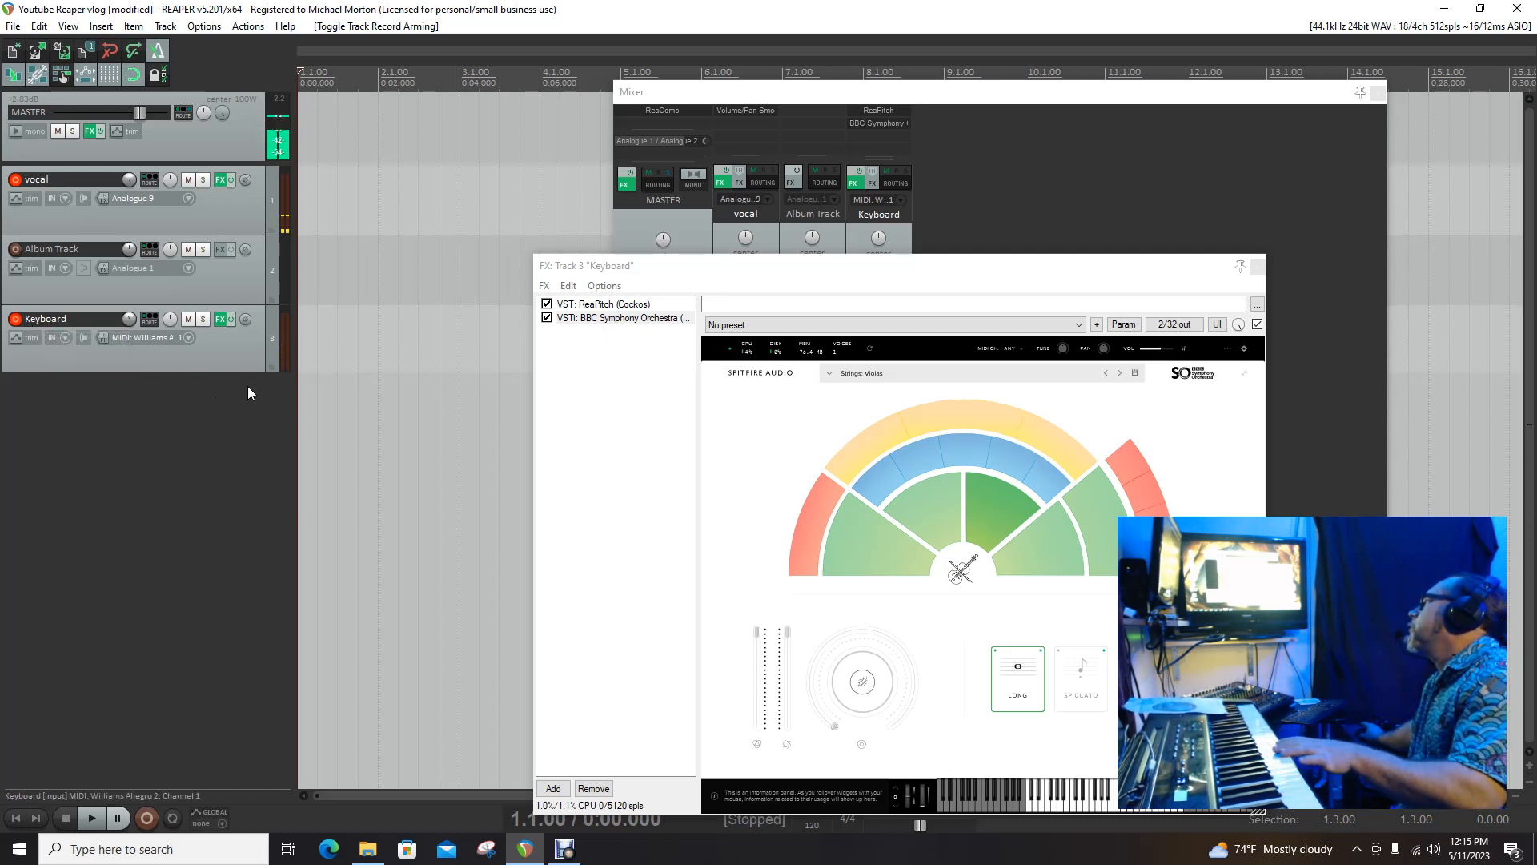
Step: Remove the ReaPitch plug-in from the Keyboard track's FX chain
click(547, 305)
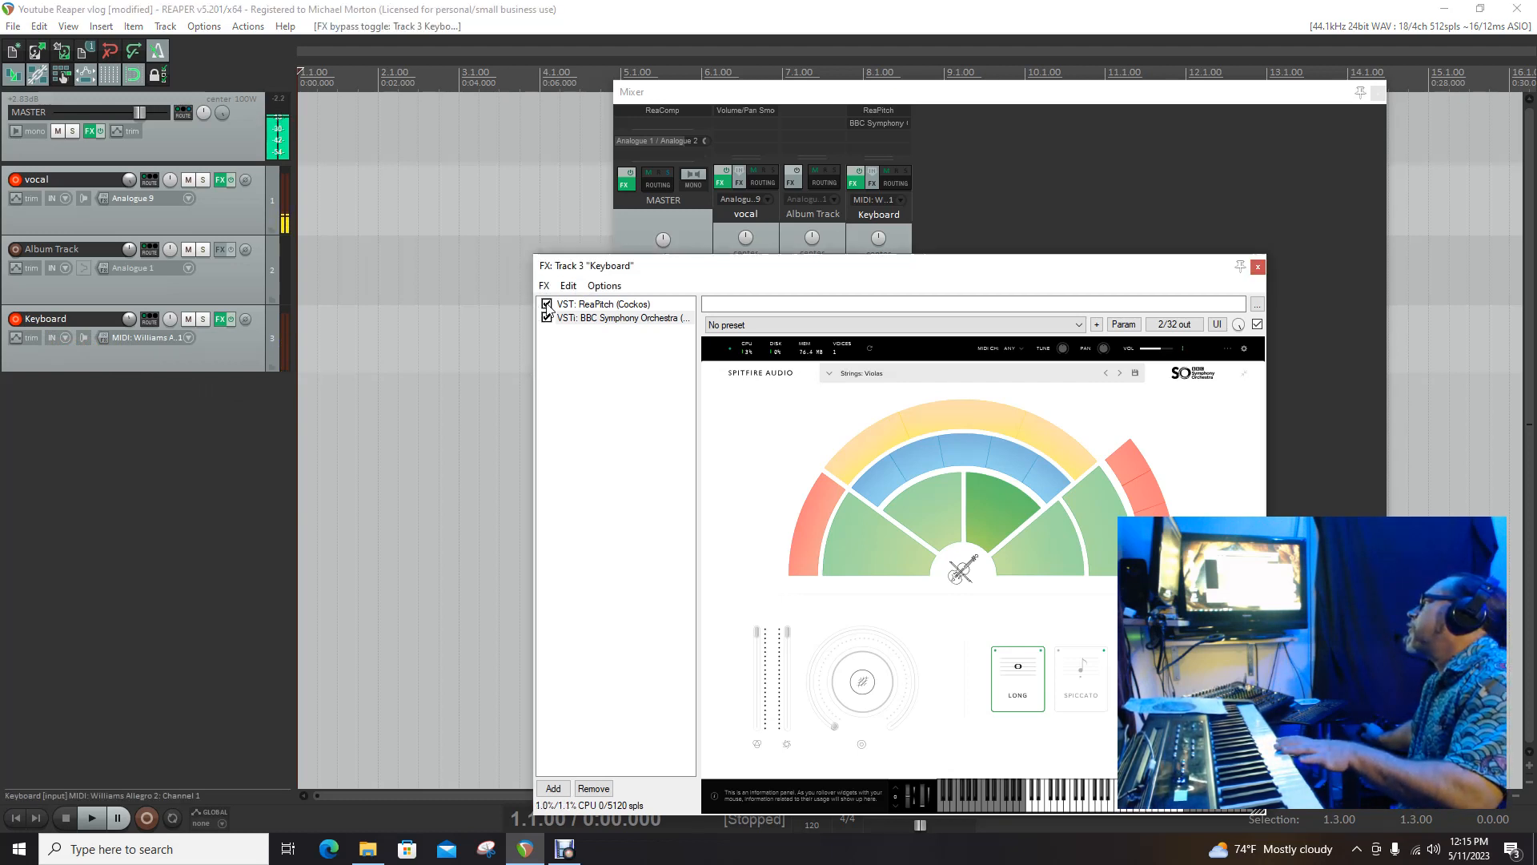
click(554, 305)
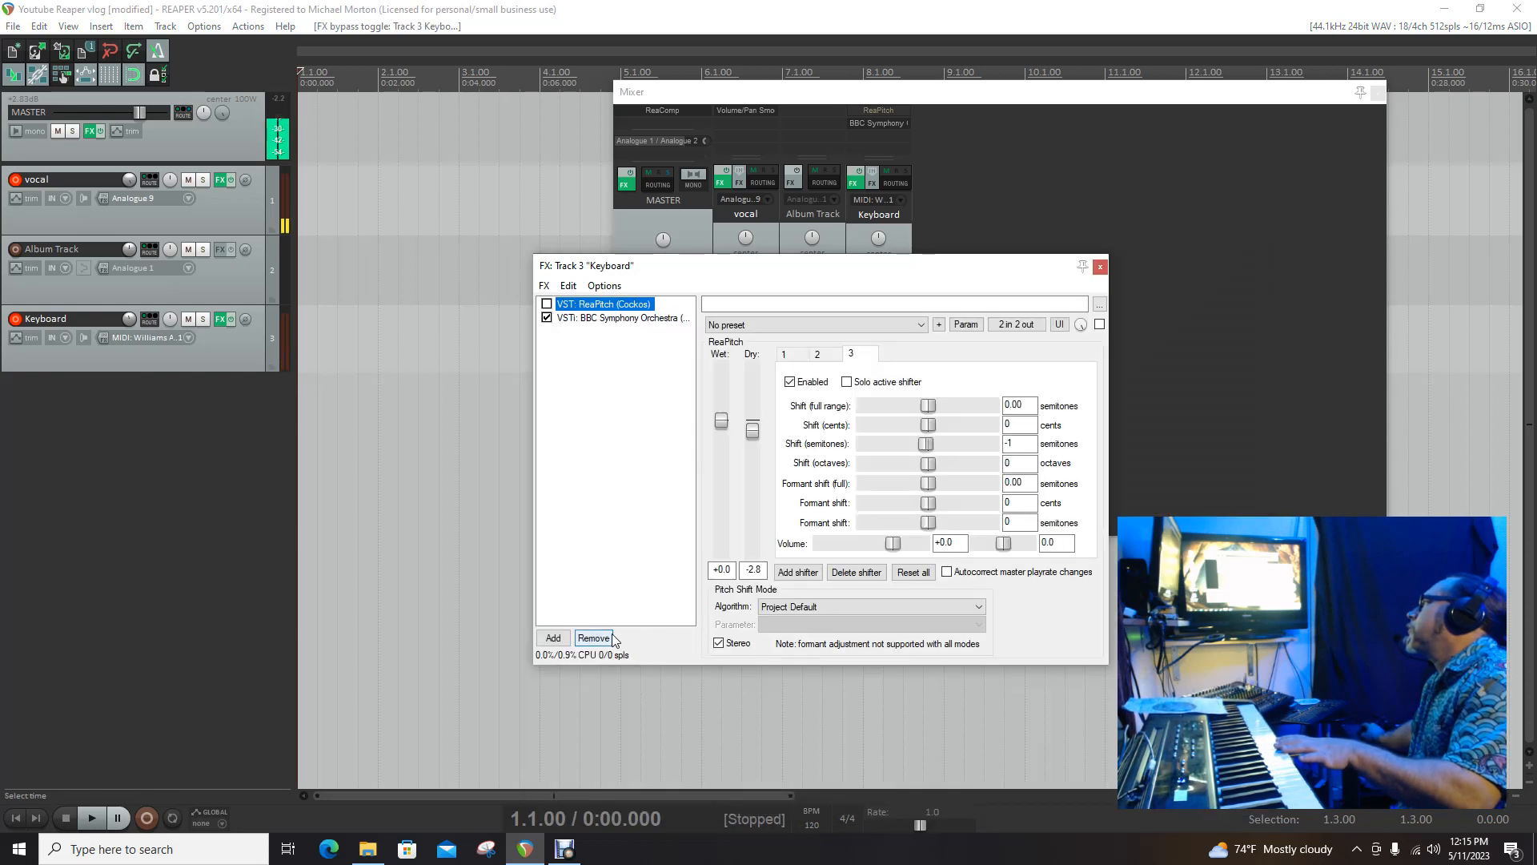
click(607, 640)
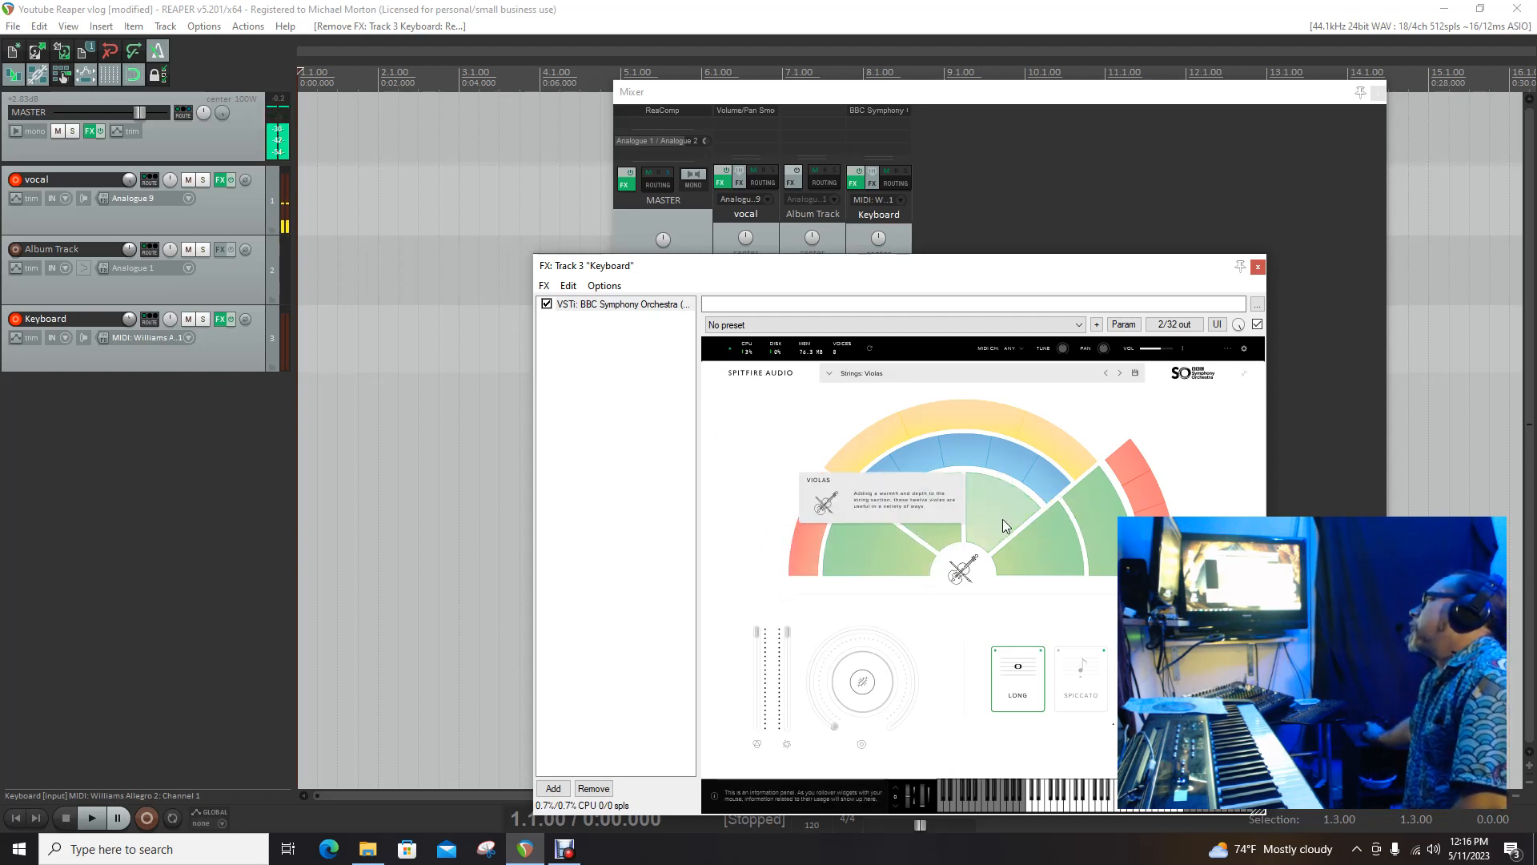
Step: Record a Celli performance from the project start and save all recorded files
click(1051, 559)
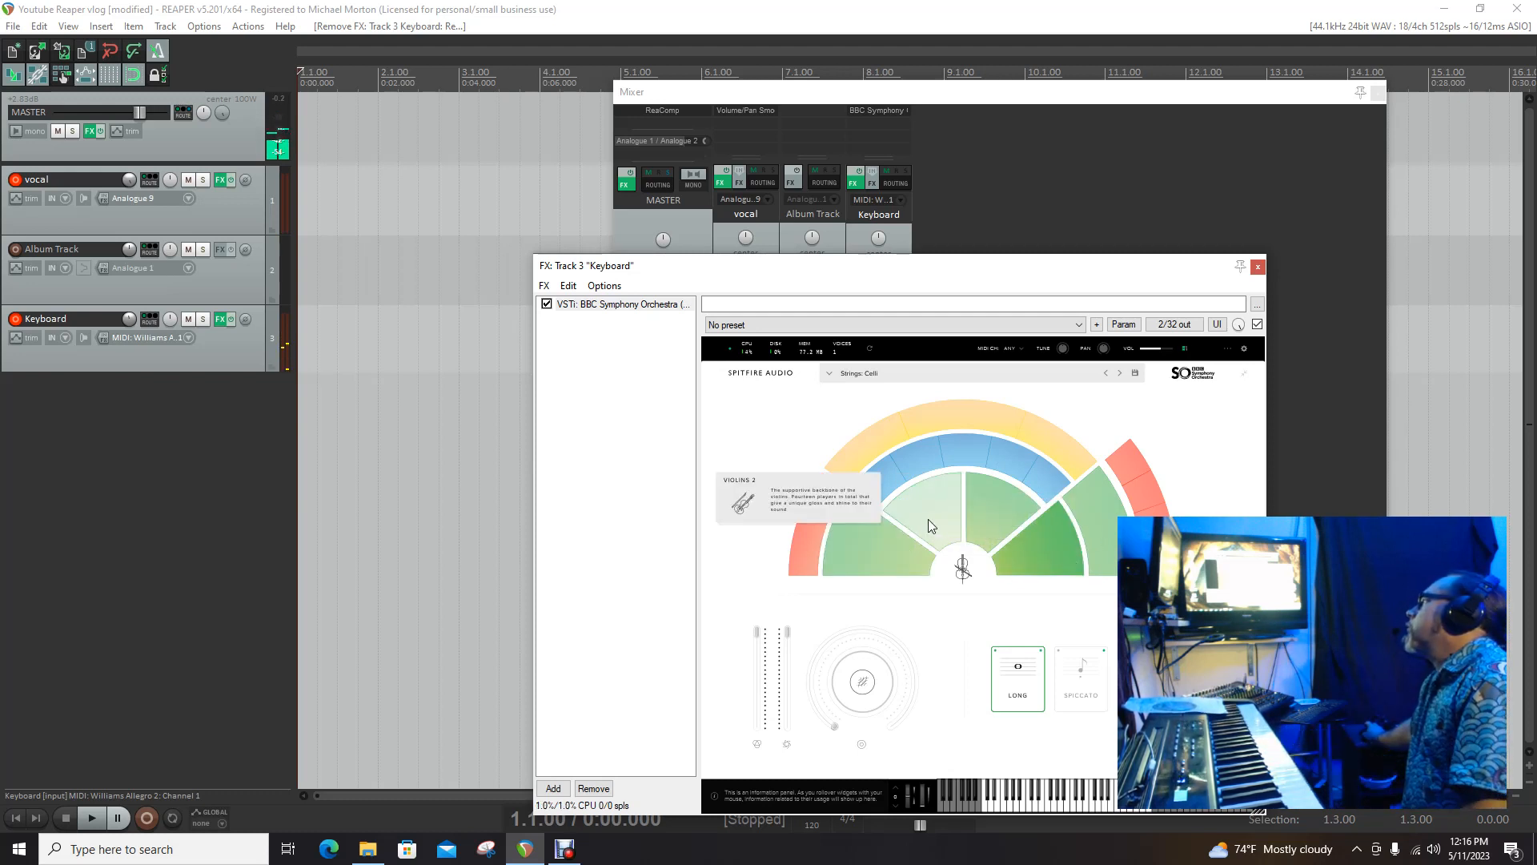
click(10, 820)
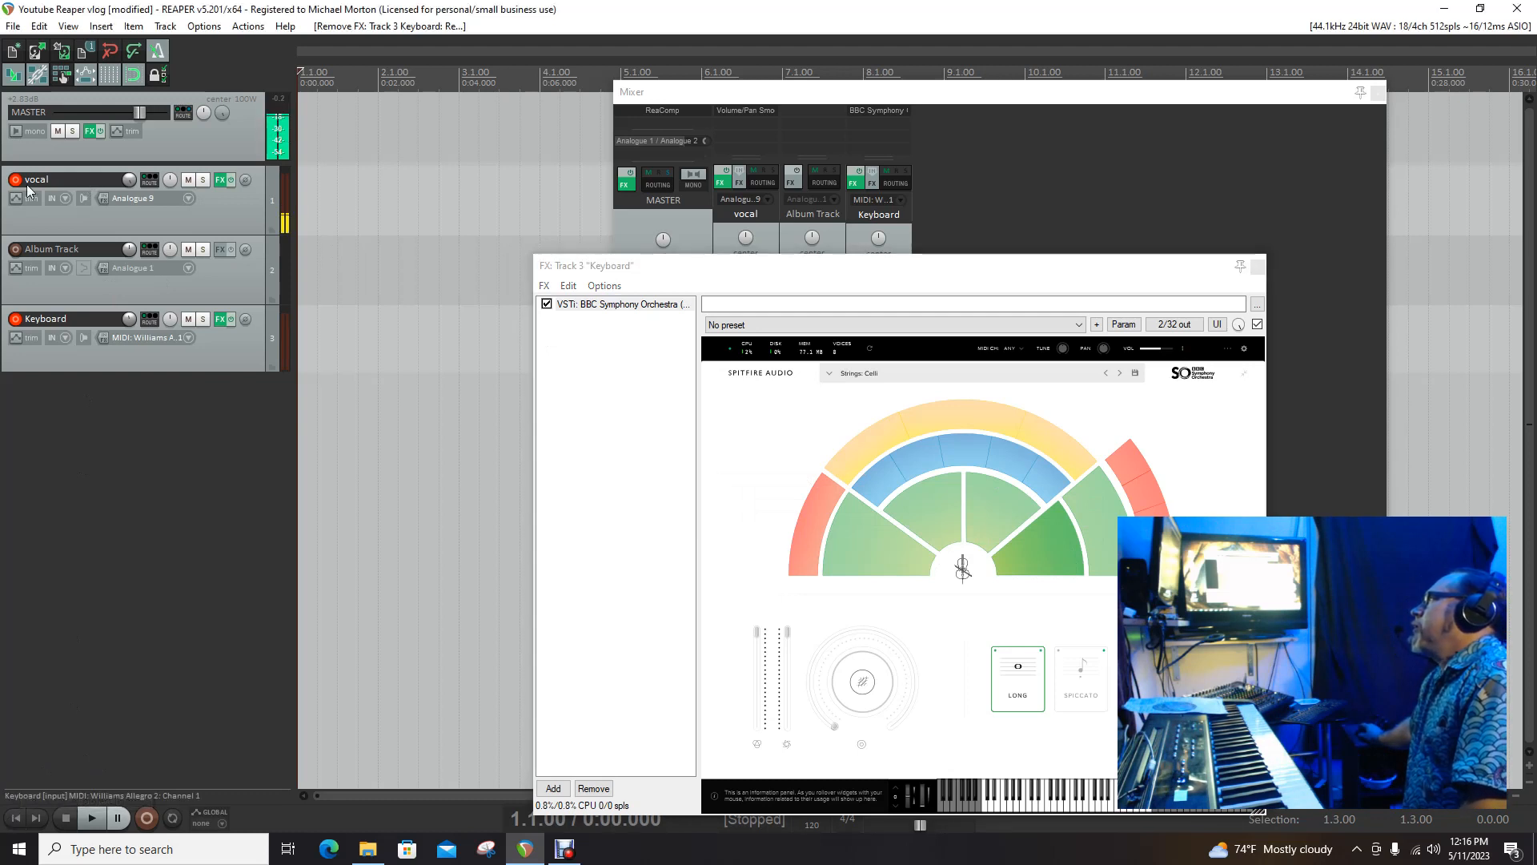
click(148, 819)
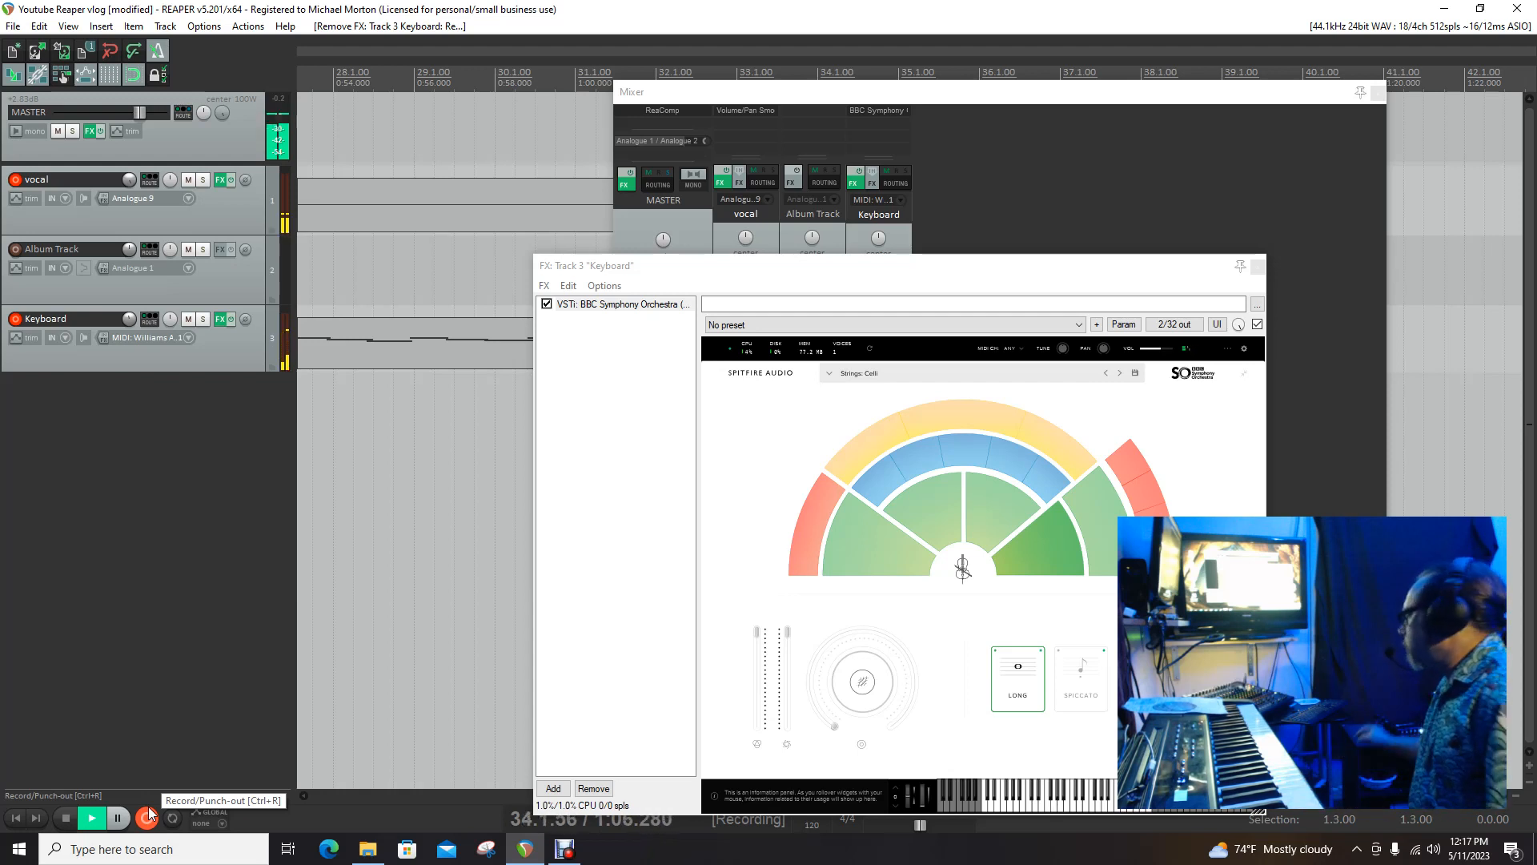
click(67, 819)
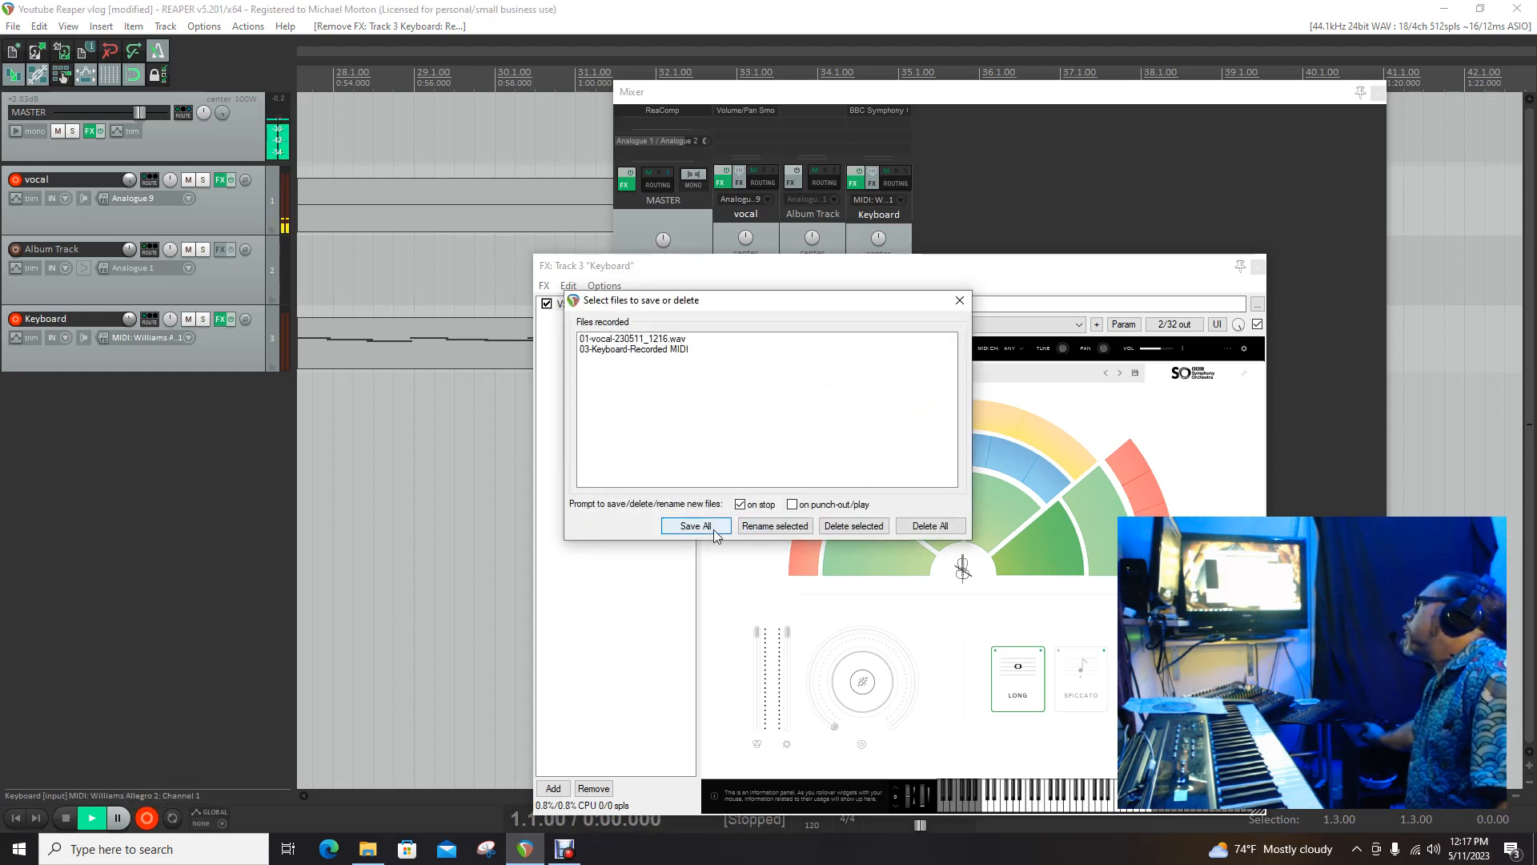
click(713, 528)
Step: Add a ReaPitch plug-in after BBC Symphony Orchestra in the Keyboard track's FX chain
click(14, 823)
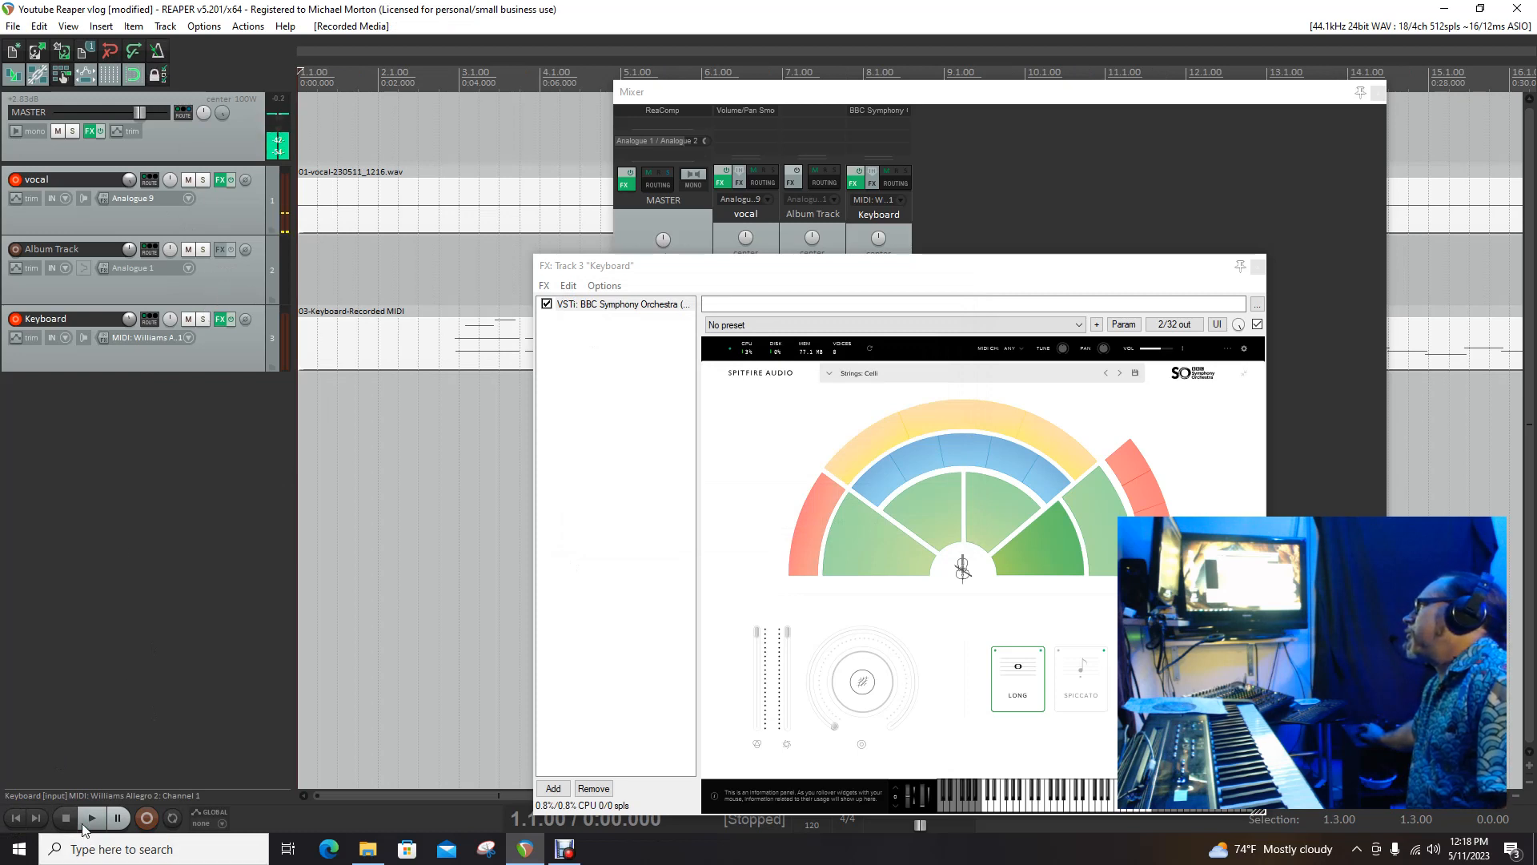
click(546, 288)
click(548, 305)
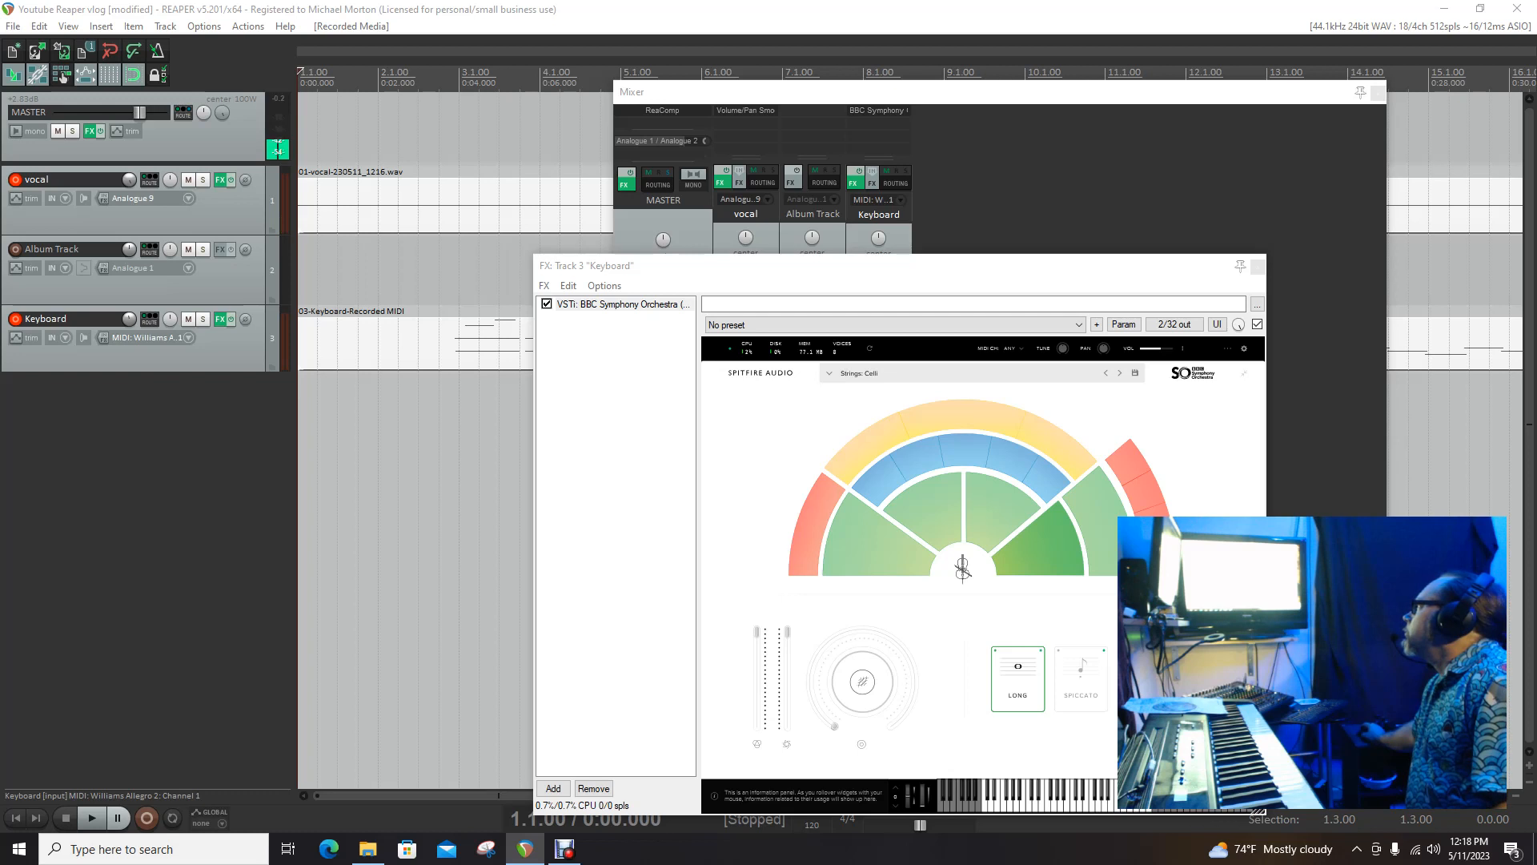
key(Return)
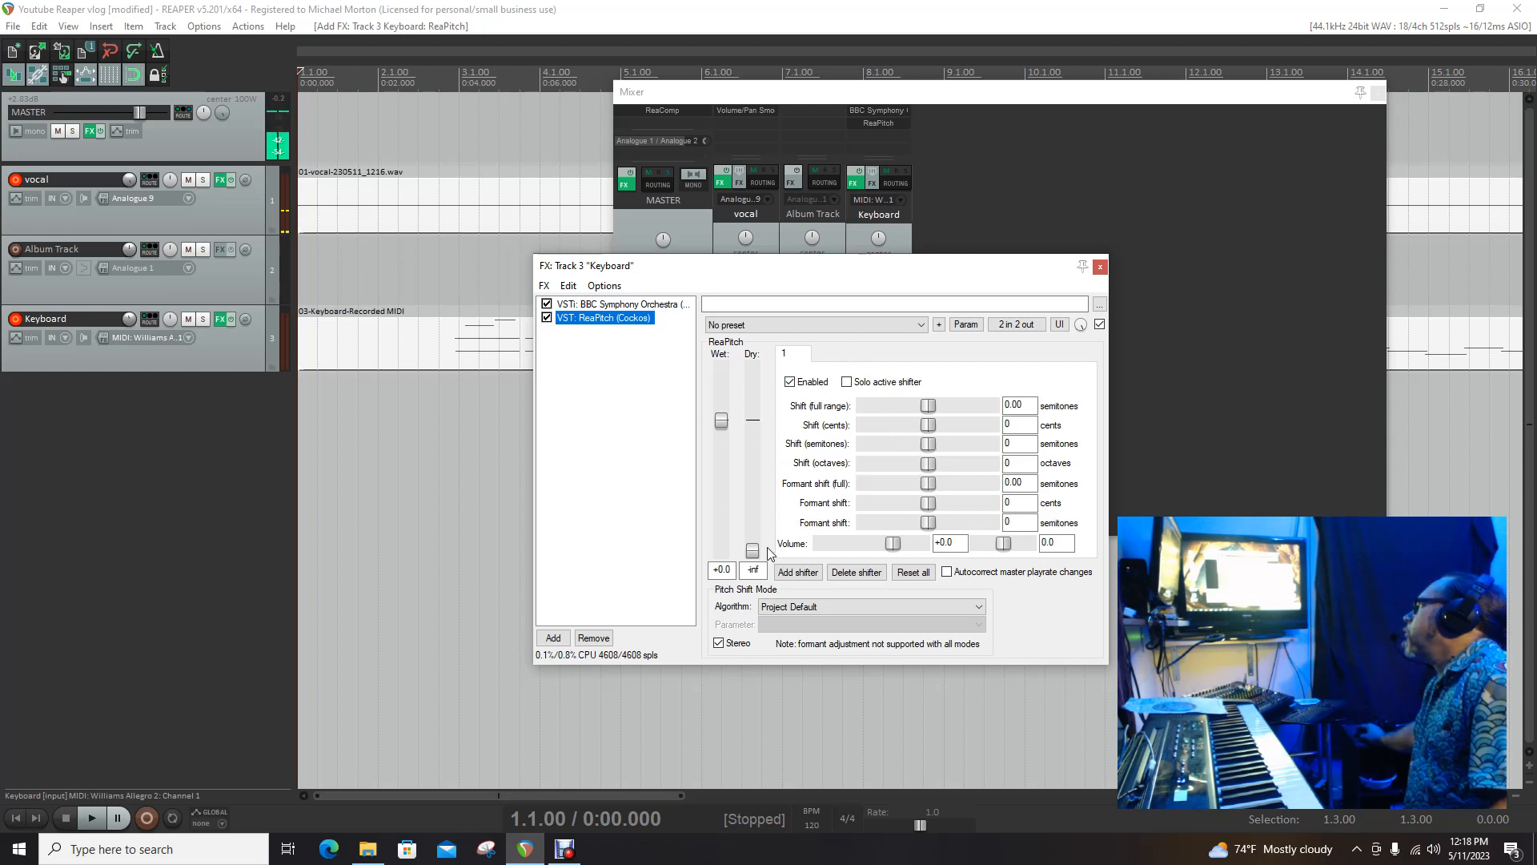
Step: Set ReaPitch's dry level to -2.6 and add a second shifter set to 5 semitones
drag(758, 553, 756, 432)
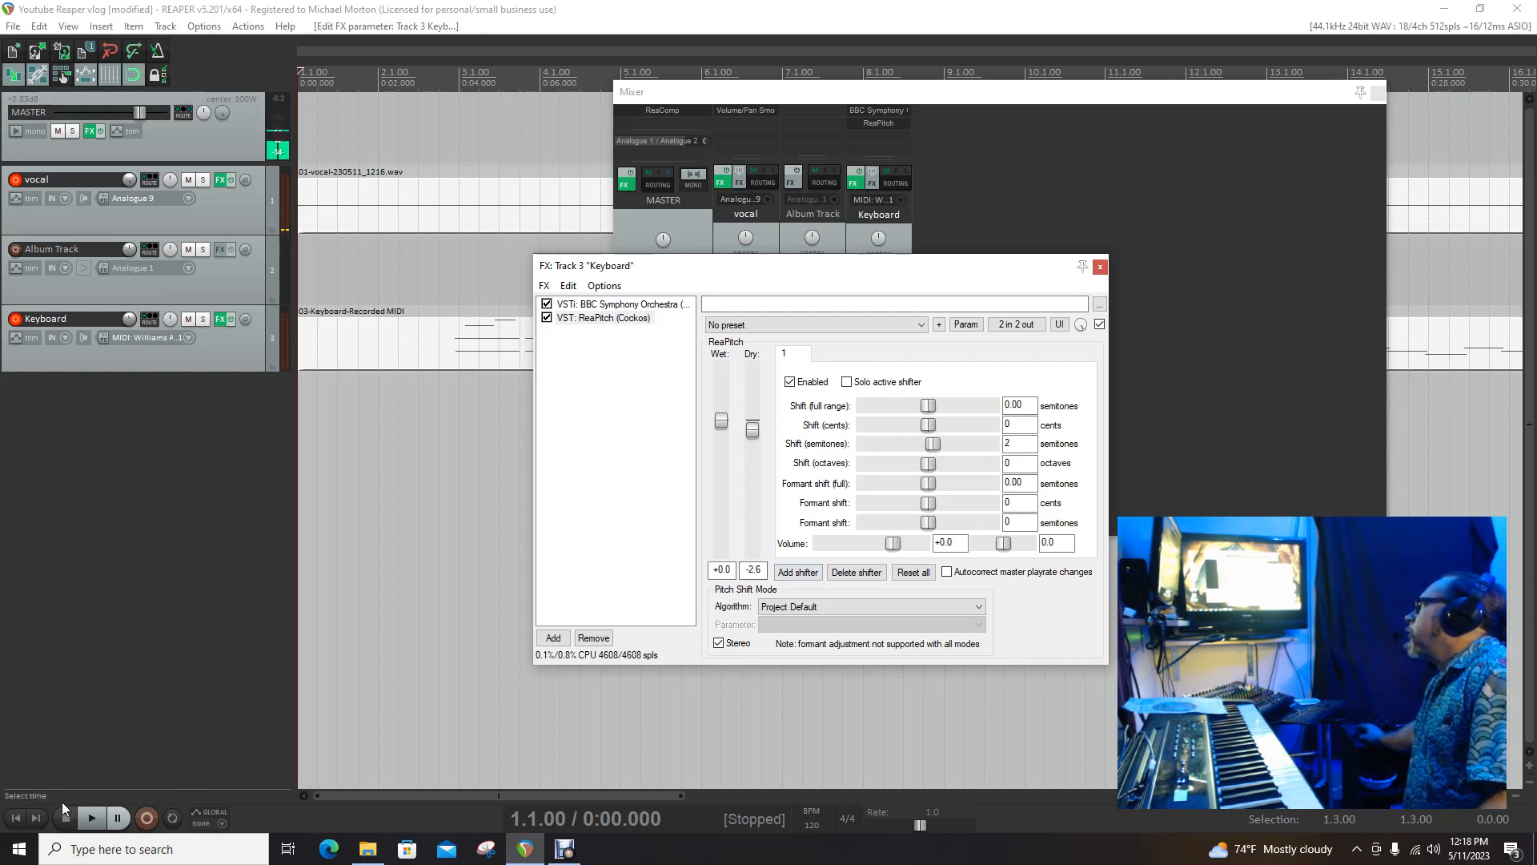
click(790, 573)
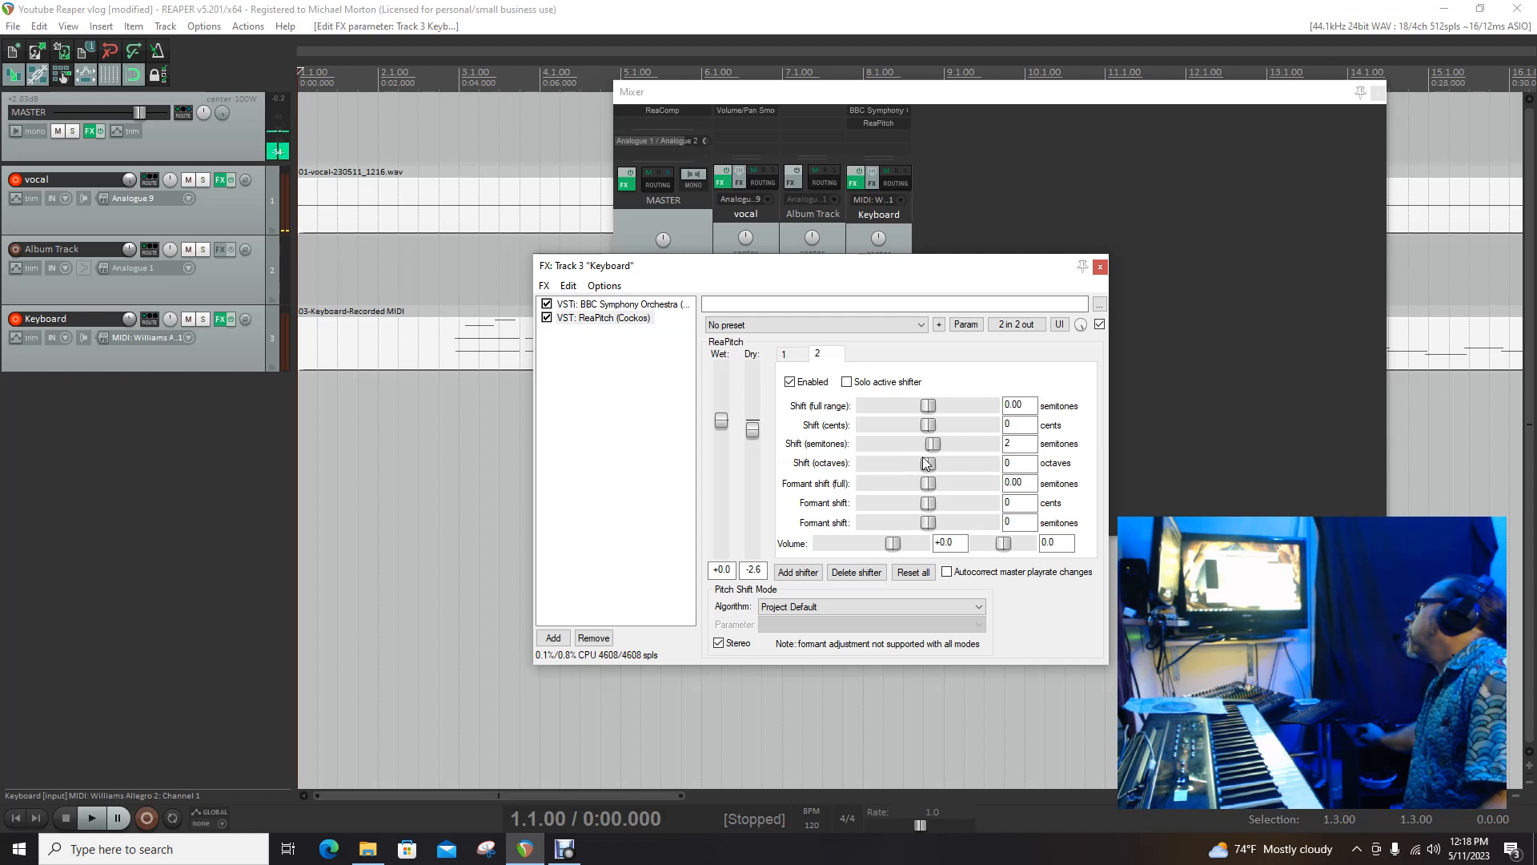
click(797, 360)
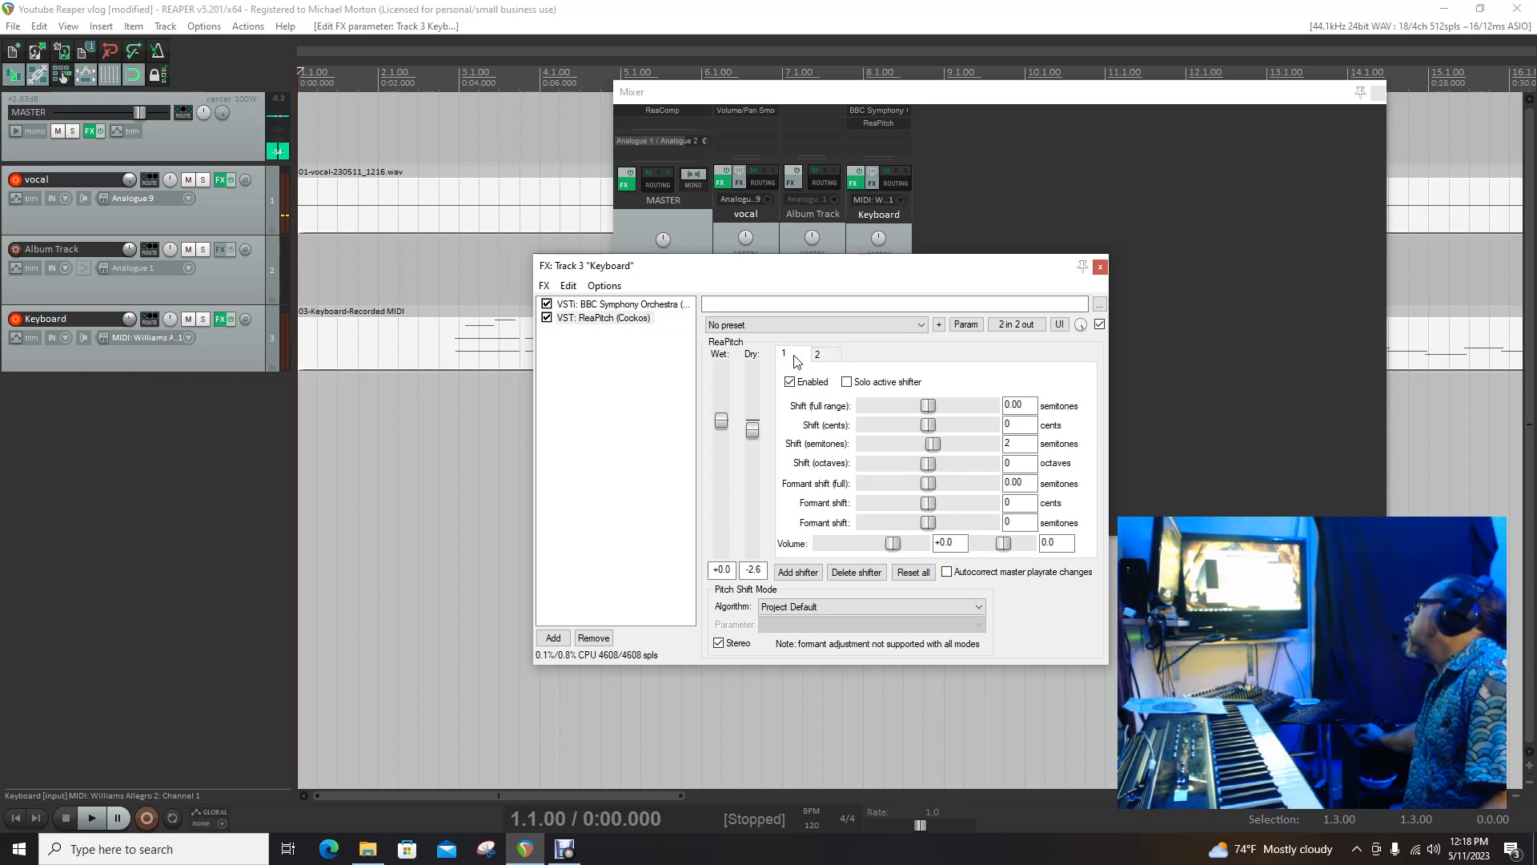
click(825, 361)
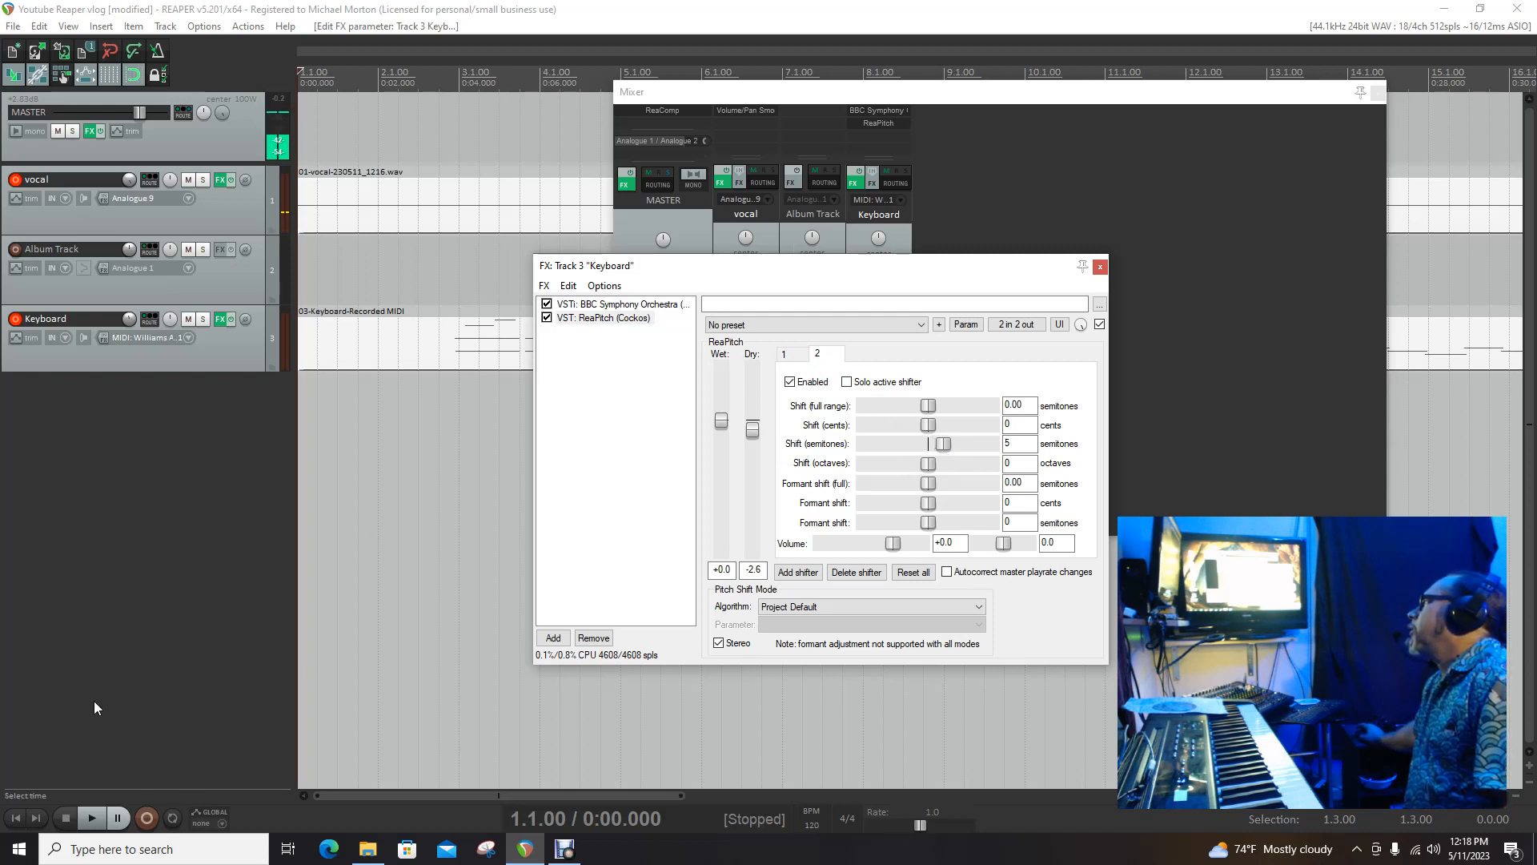
Step: Play the project from the start while tuning the second shifter to 7 semitones with volume +1.5
click(17, 819)
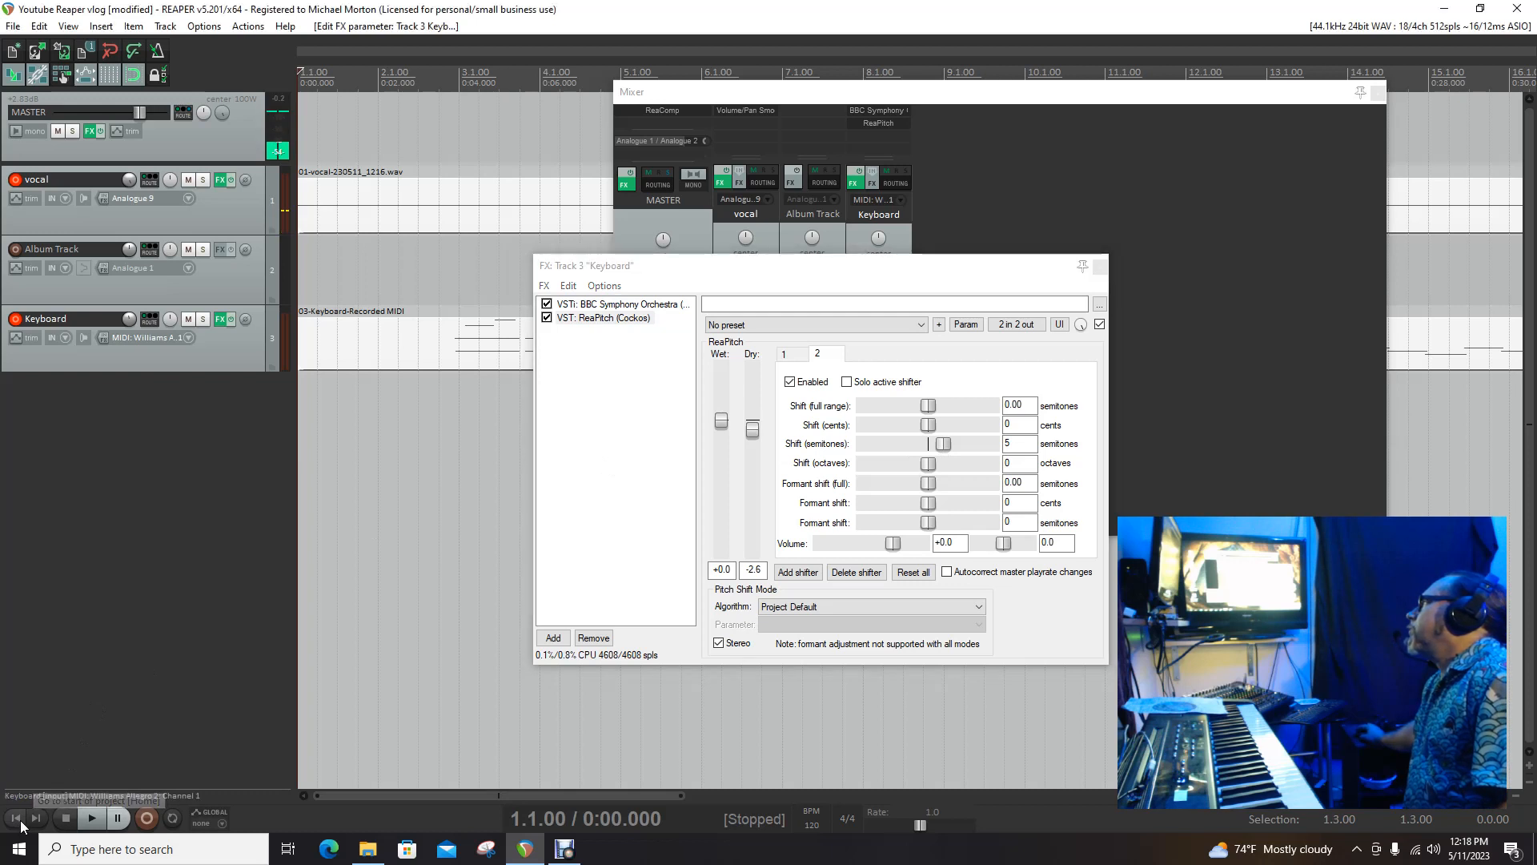
click(97, 815)
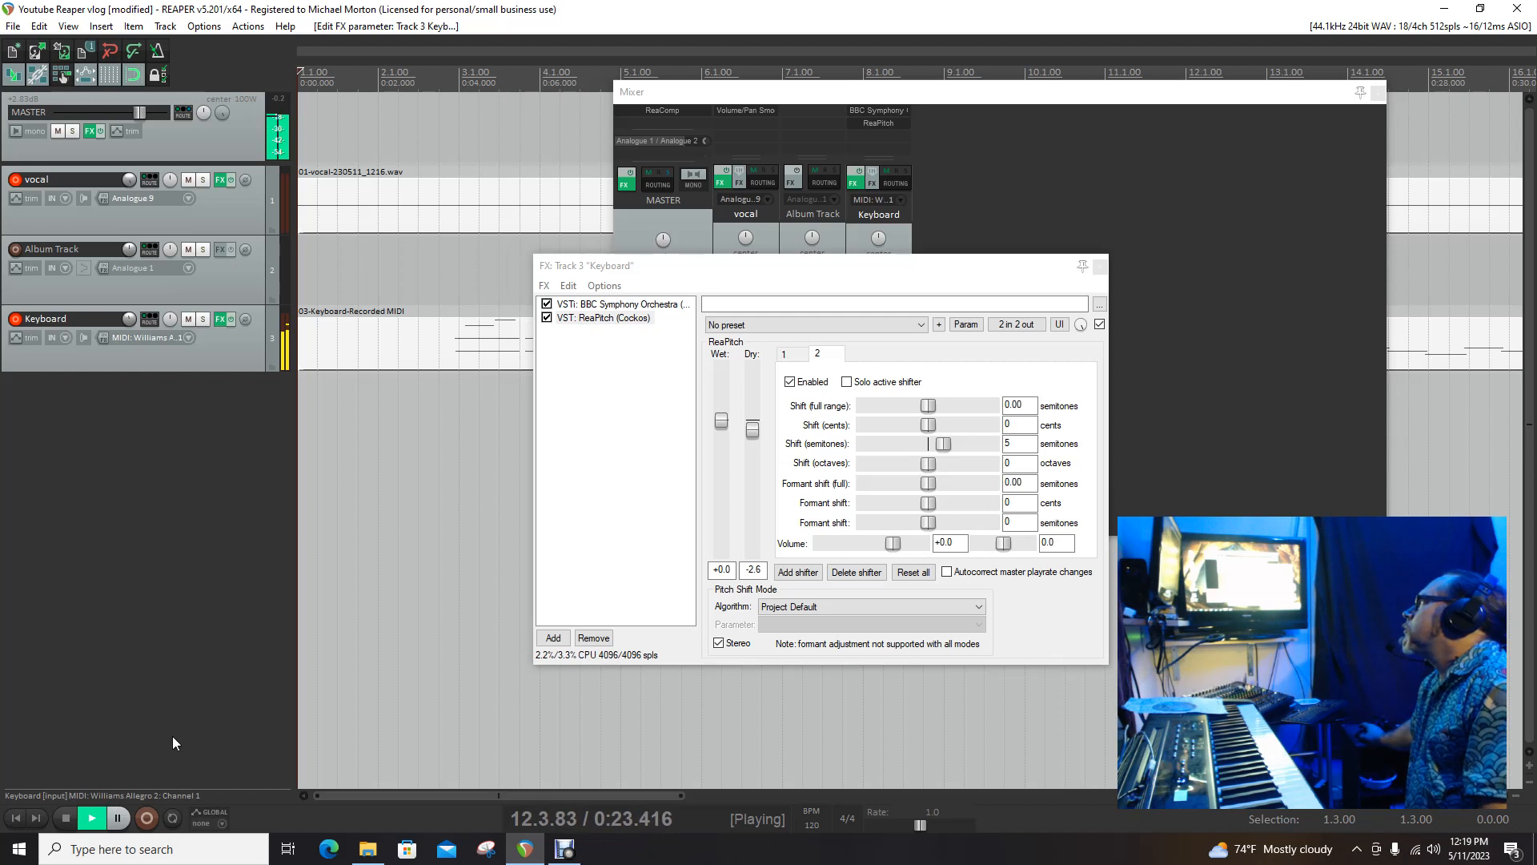
drag(948, 445, 956, 446)
double_click(953, 445)
drag(935, 445, 952, 445)
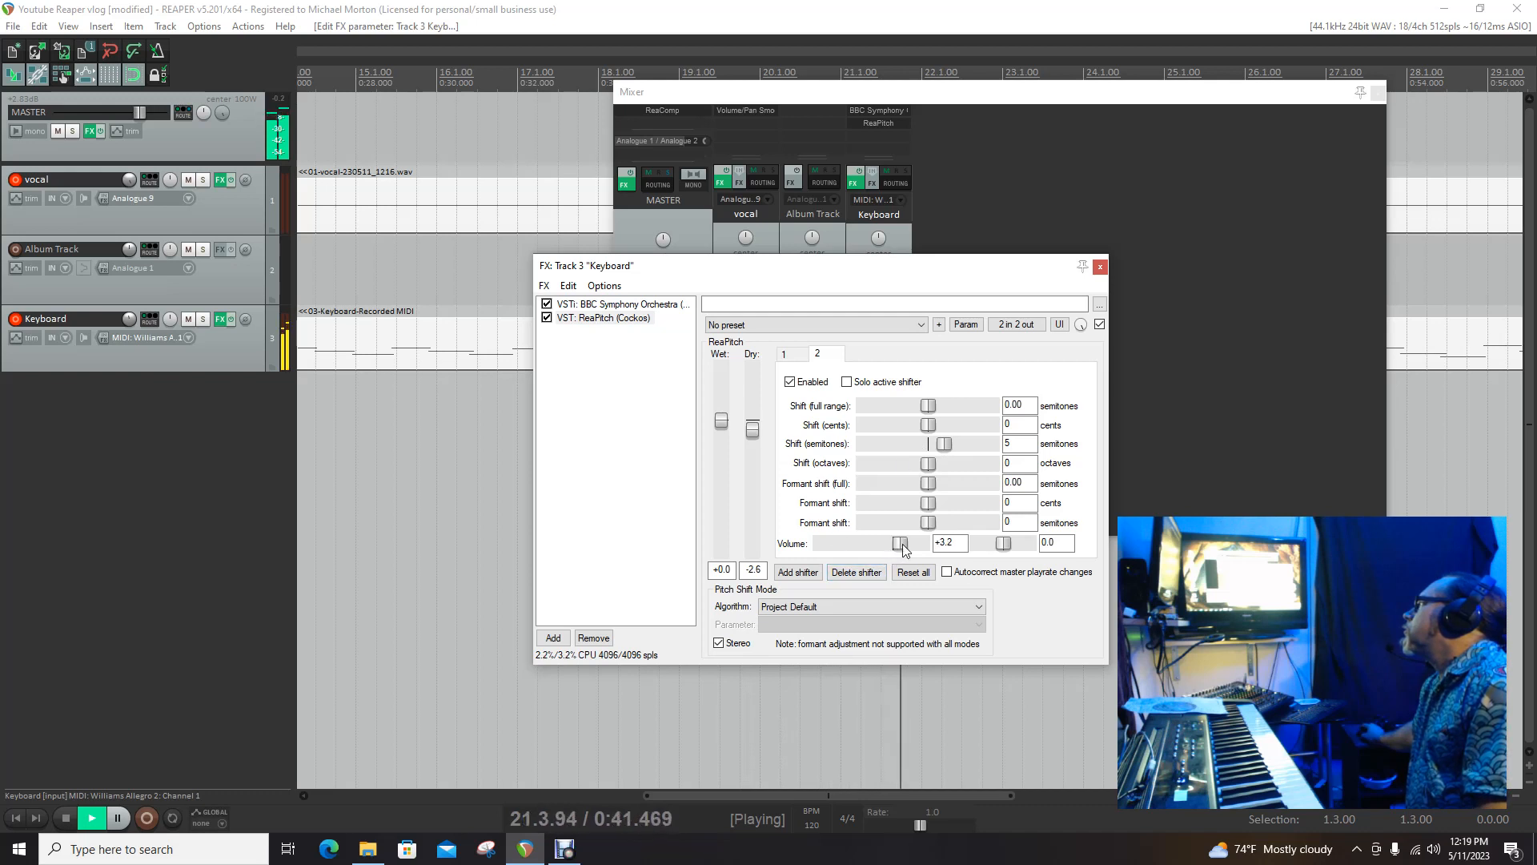
mouse_move(893, 543)
mouse_down()
mouse_move(859, 545)
mouse_move(901, 547)
mouse_up()
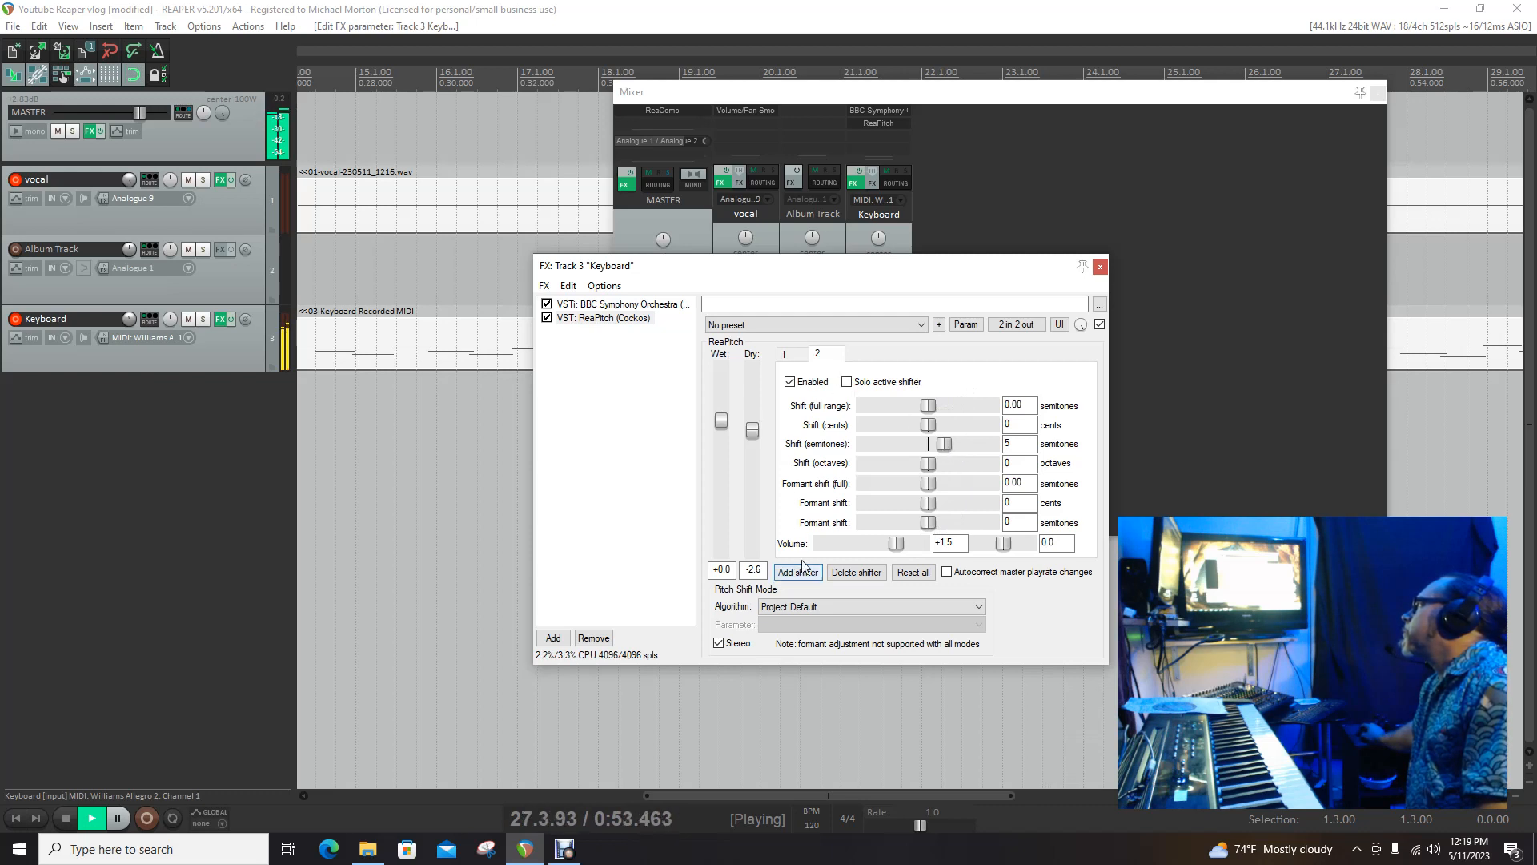
drag(941, 445, 954, 450)
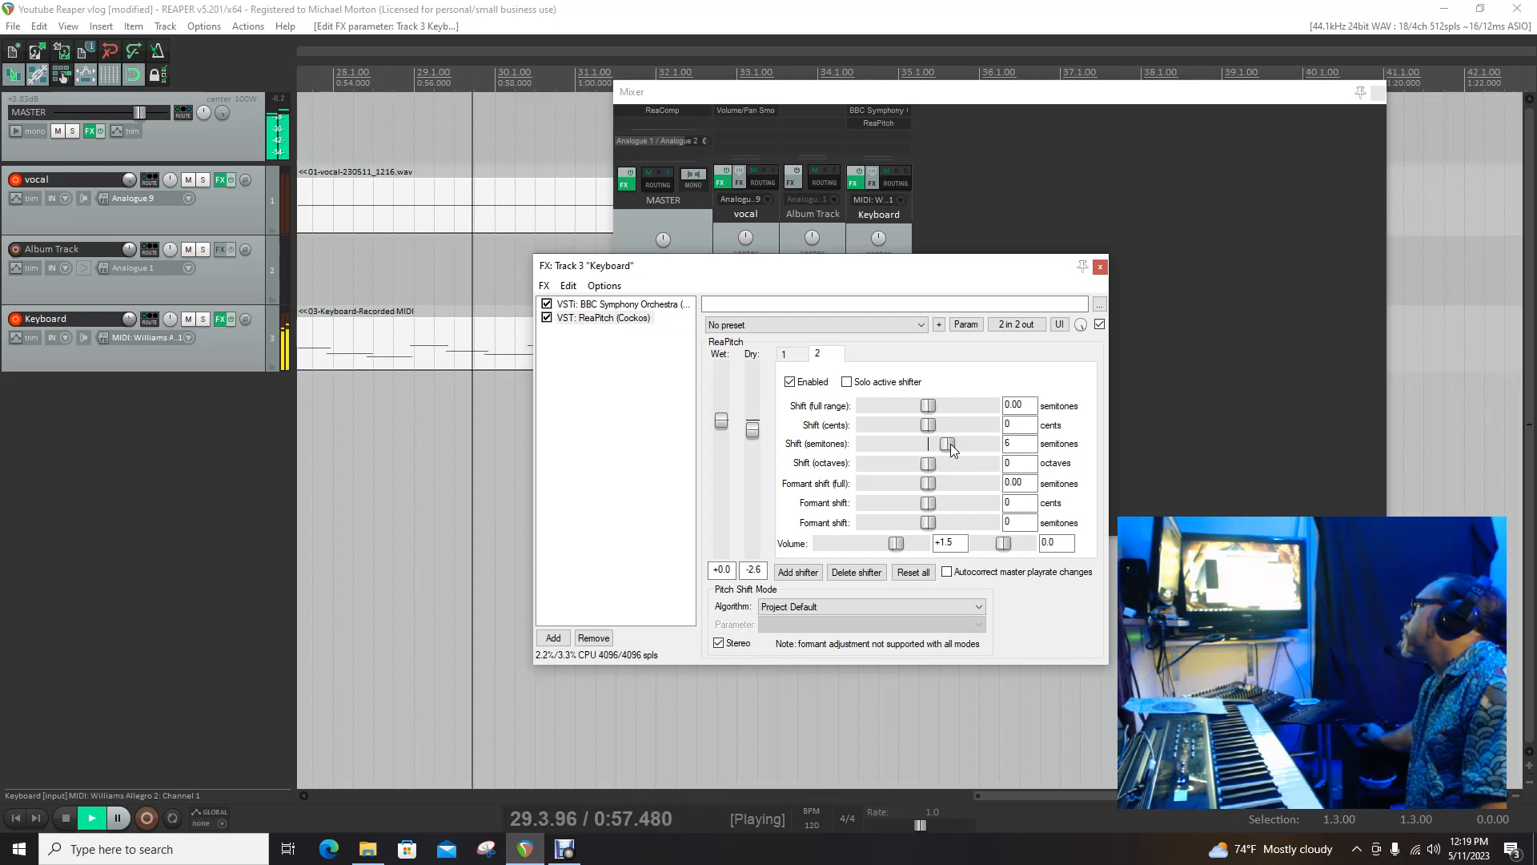
drag(953, 443, 955, 443)
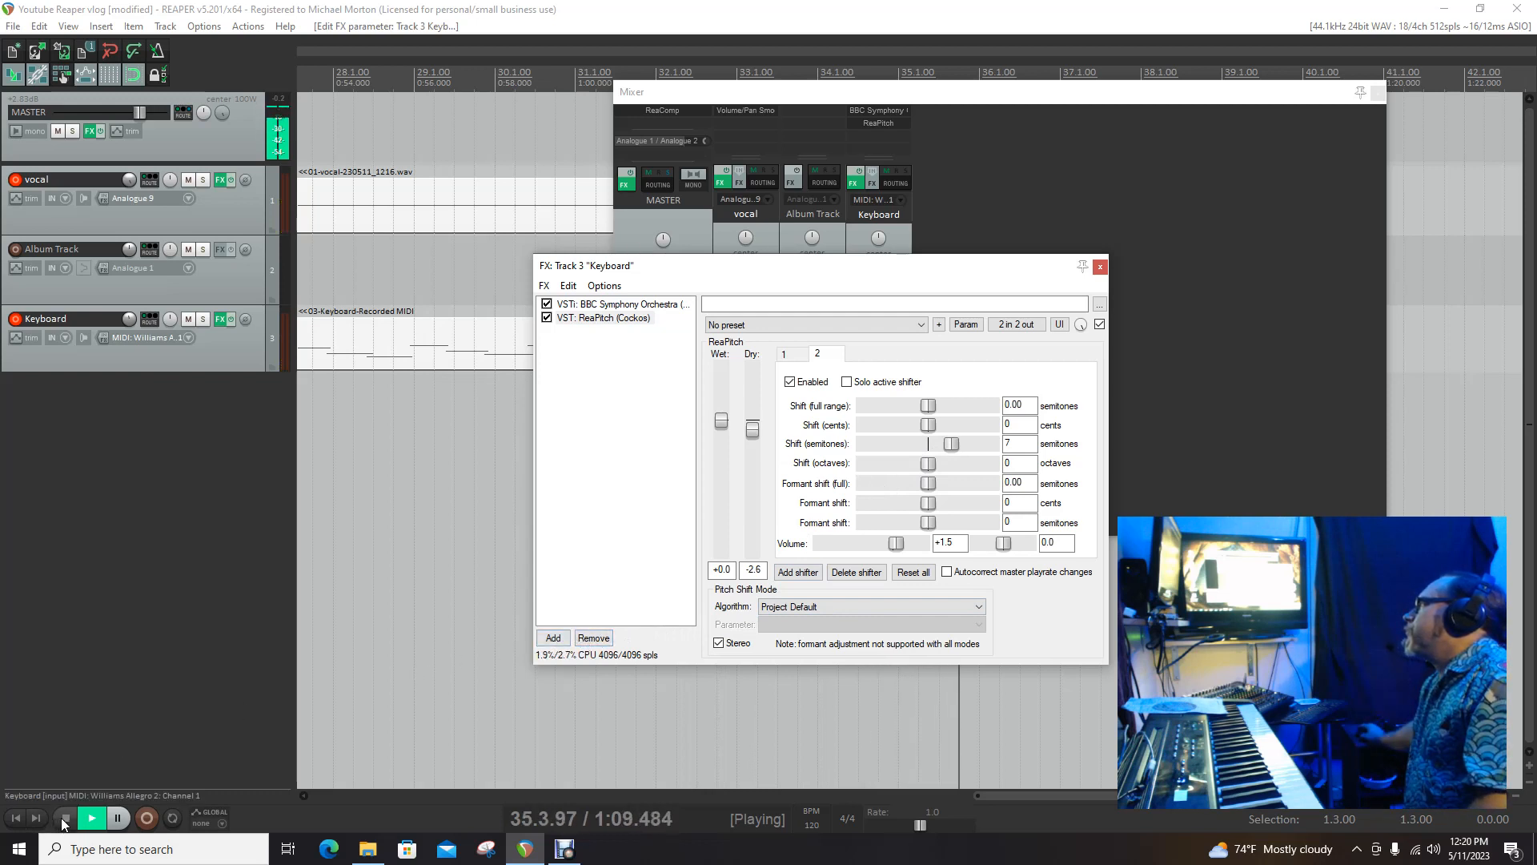
Step: Restart playback, add a third shifter, and set its semitone shift to -5
click(18, 817)
click(92, 817)
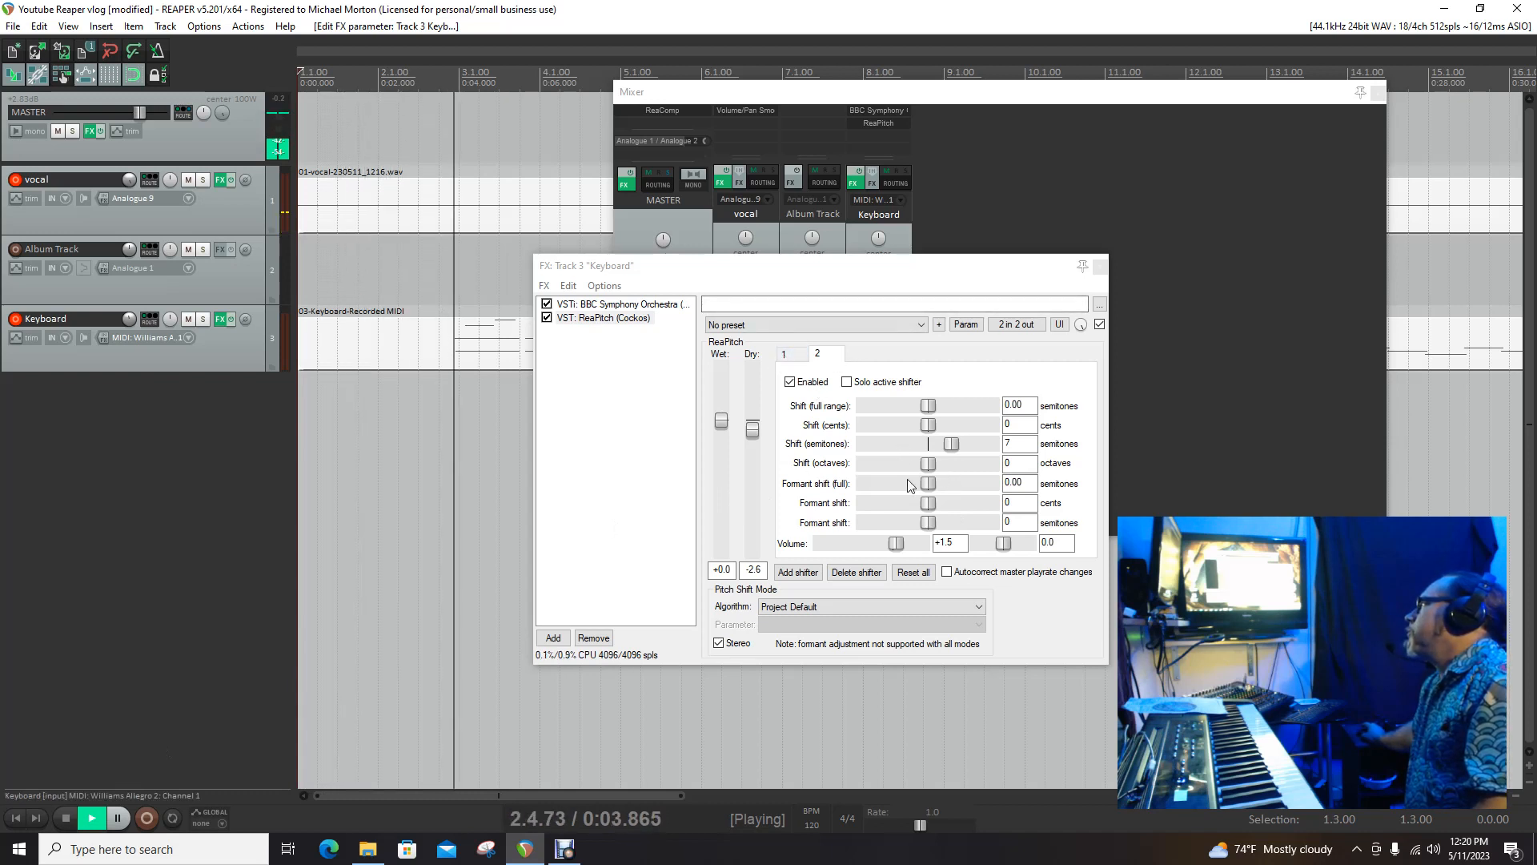
click(787, 574)
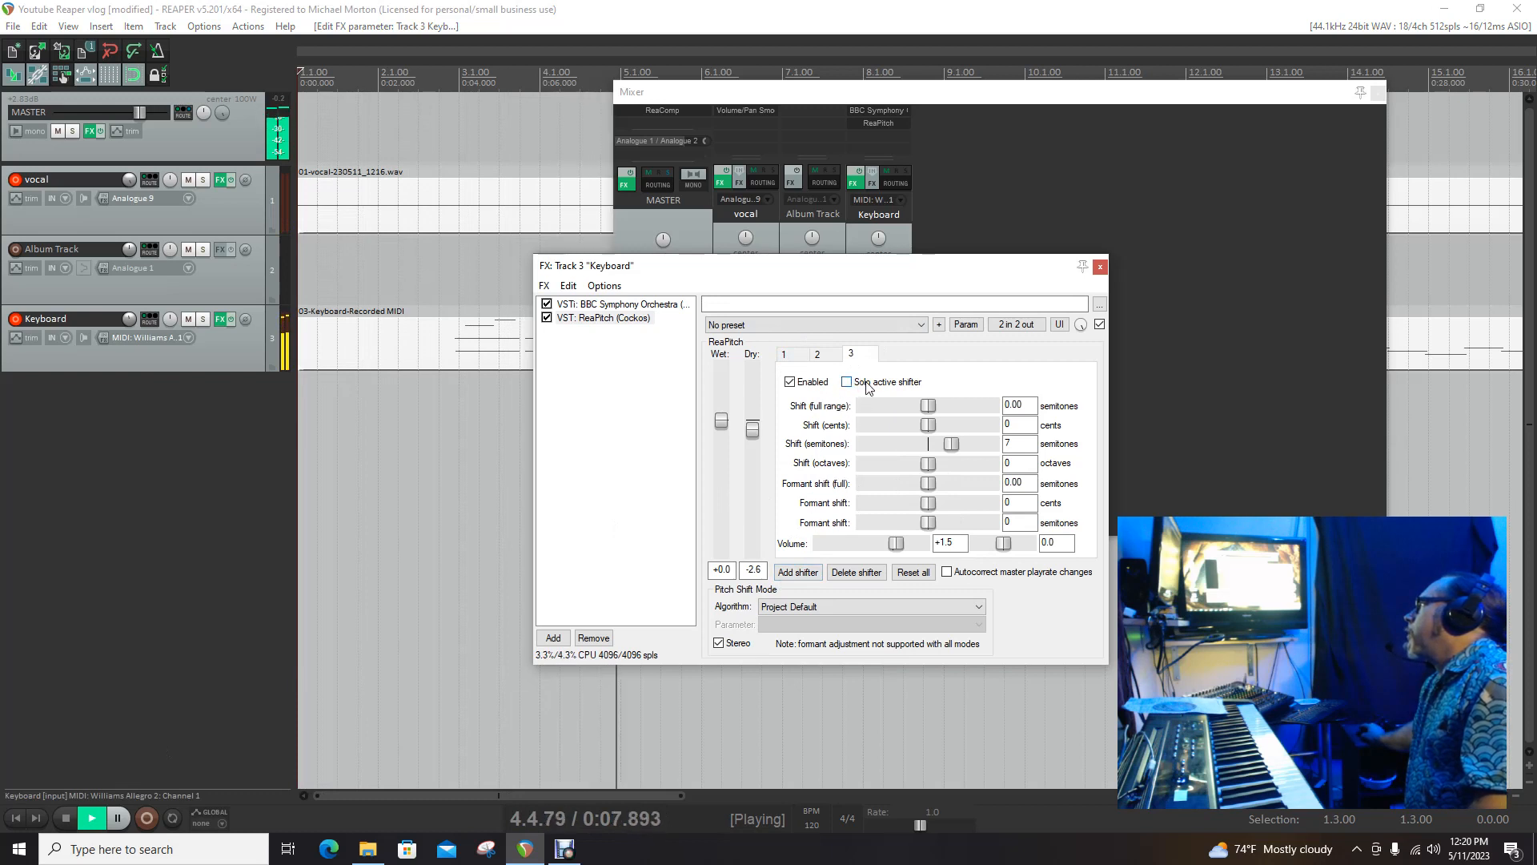
click(819, 356)
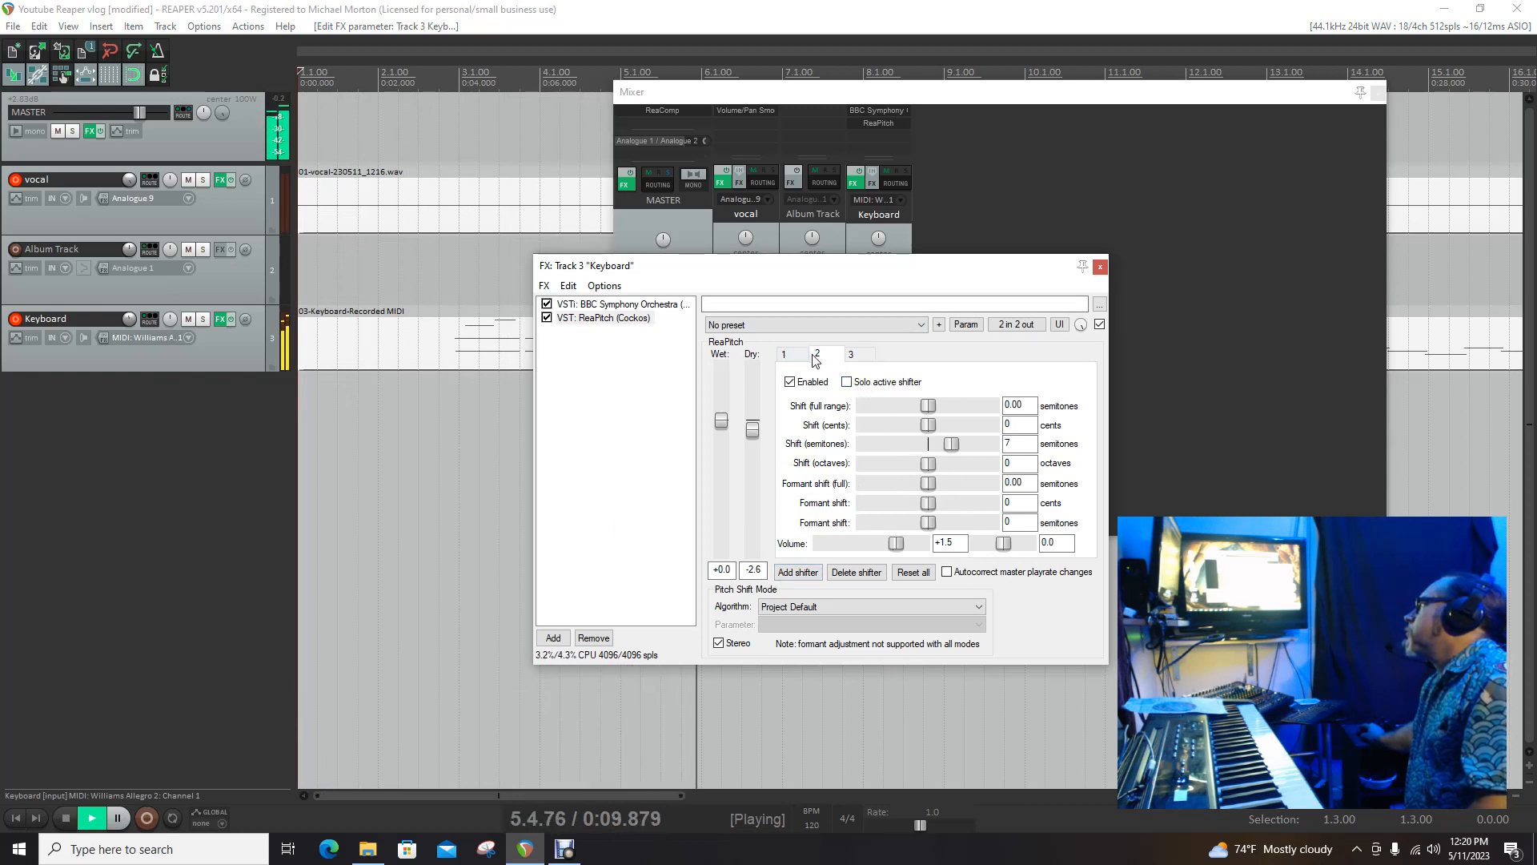
click(797, 357)
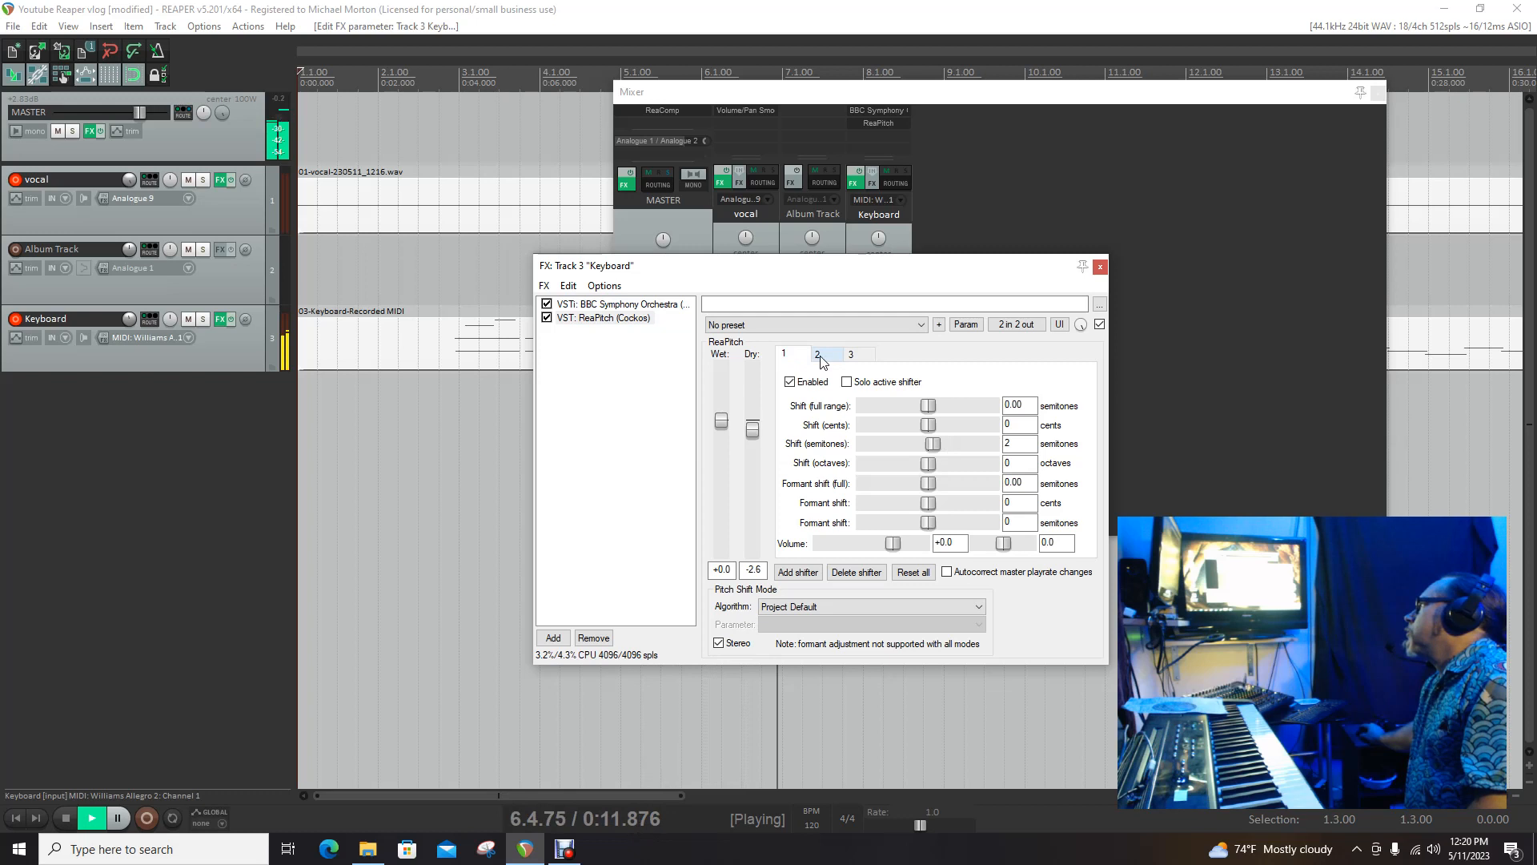
click(851, 354)
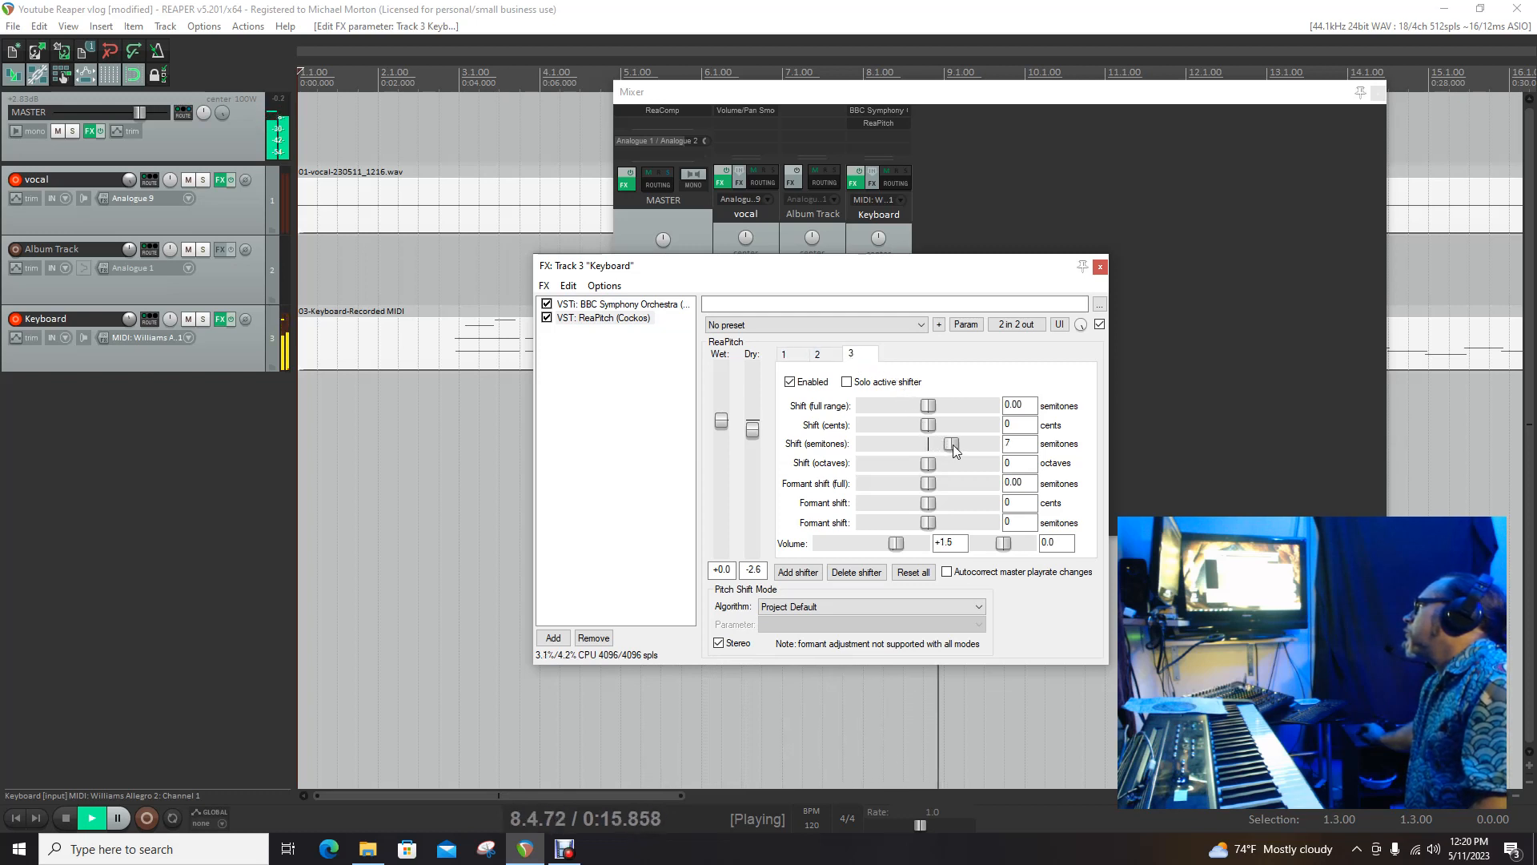
drag(942, 445, 911, 445)
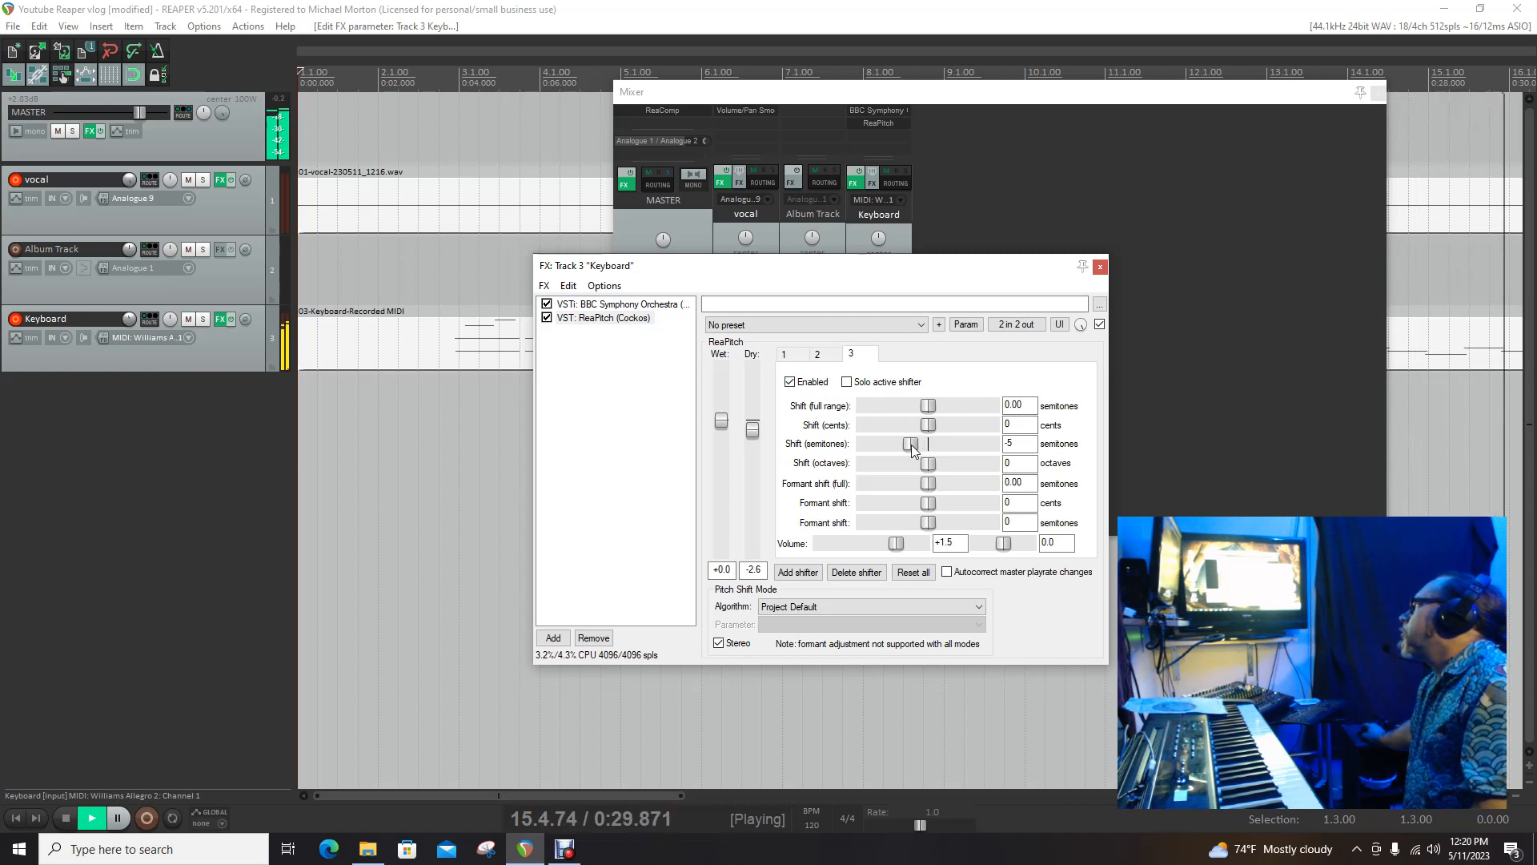
Step: Lower the third shifter's semitone shift to -12 during playback, then stop playback
drag(910, 444, 904, 444)
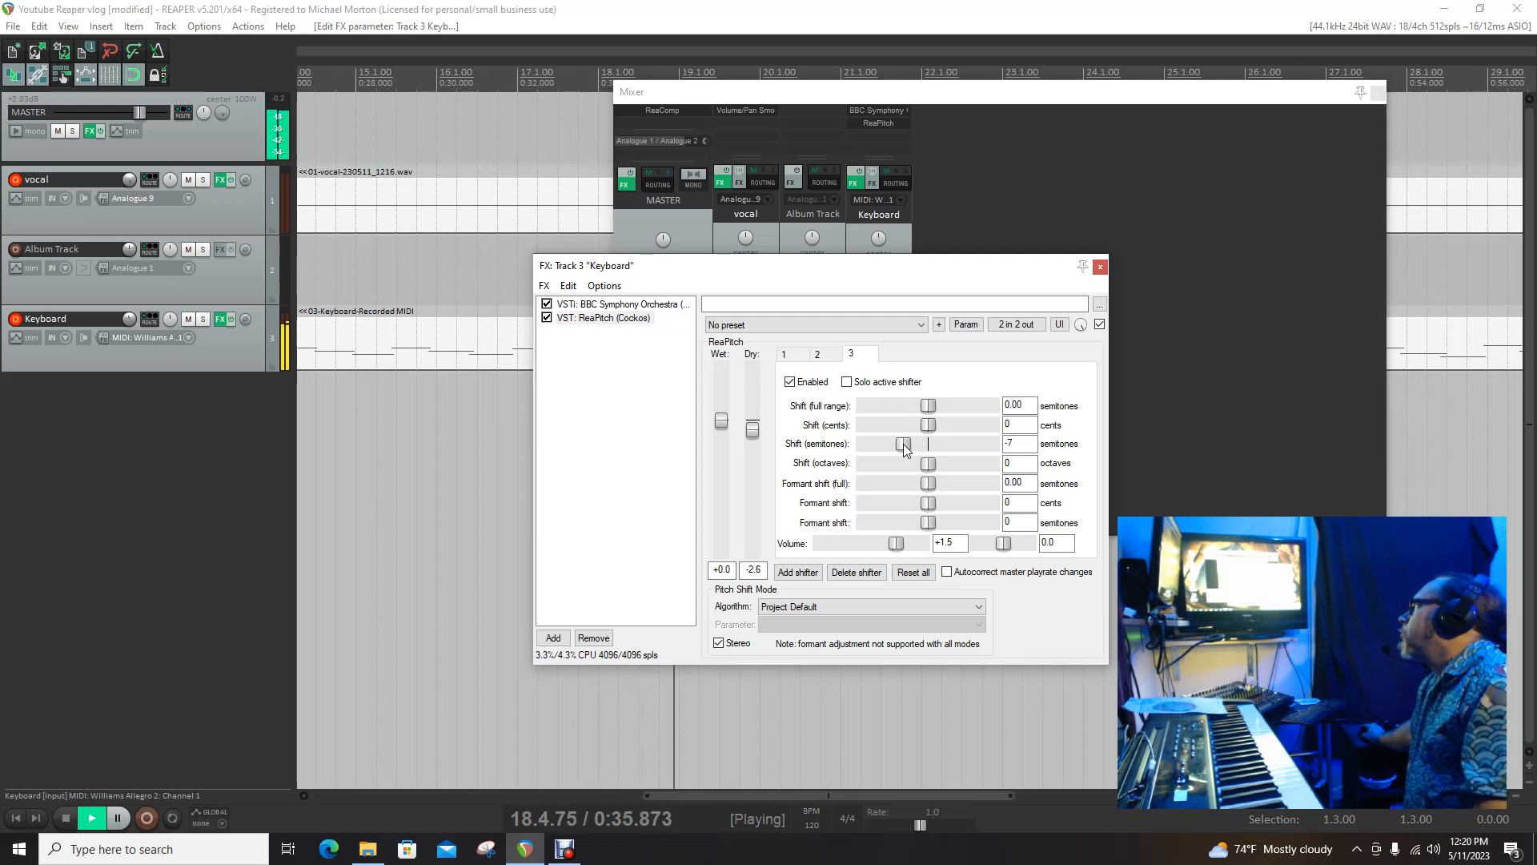
drag(901, 443, 901, 443)
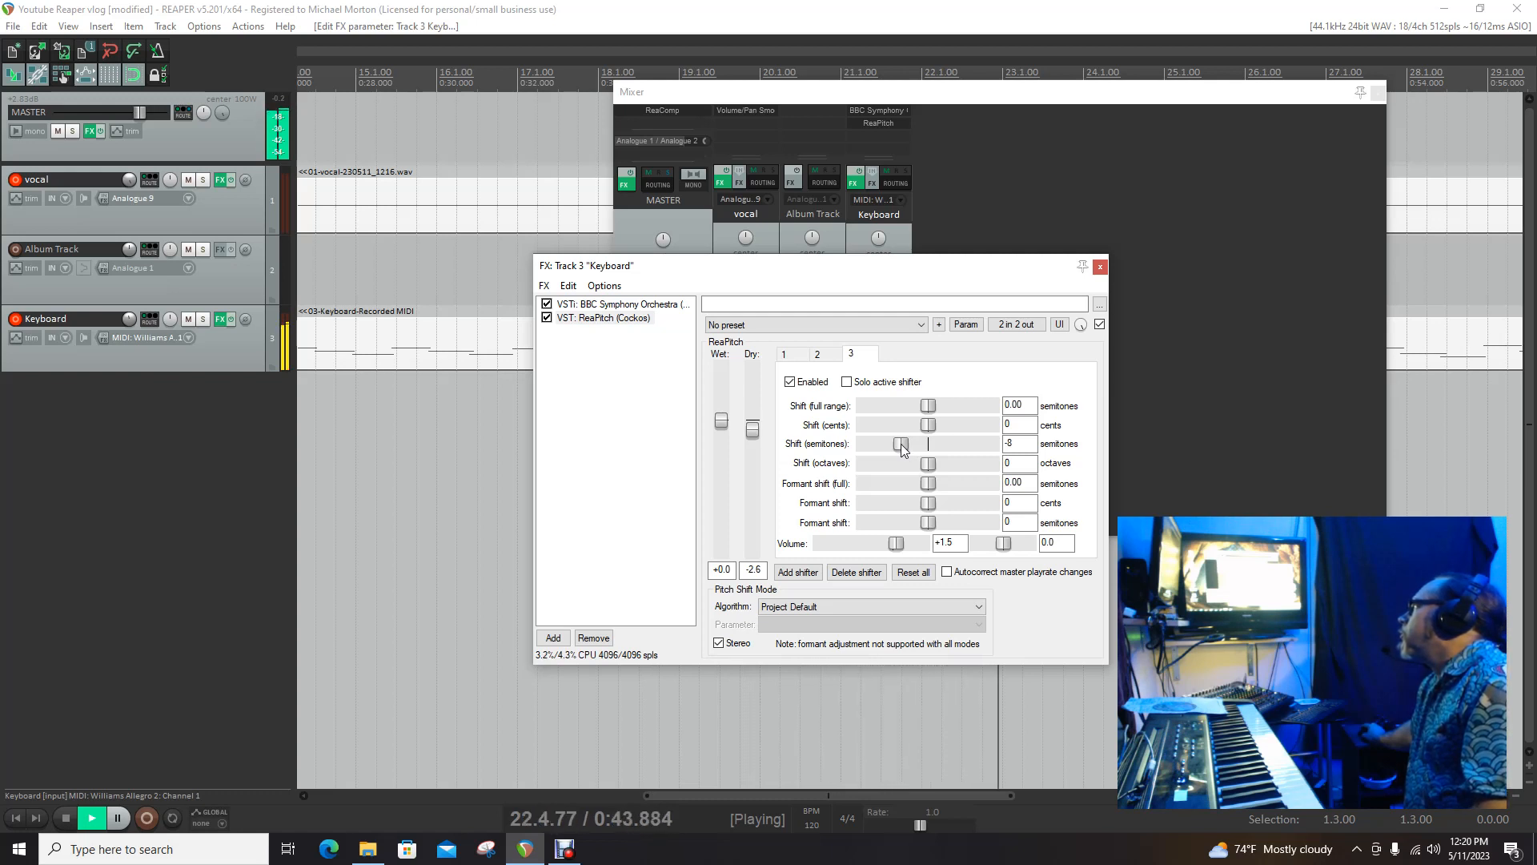
drag(901, 443, 885, 443)
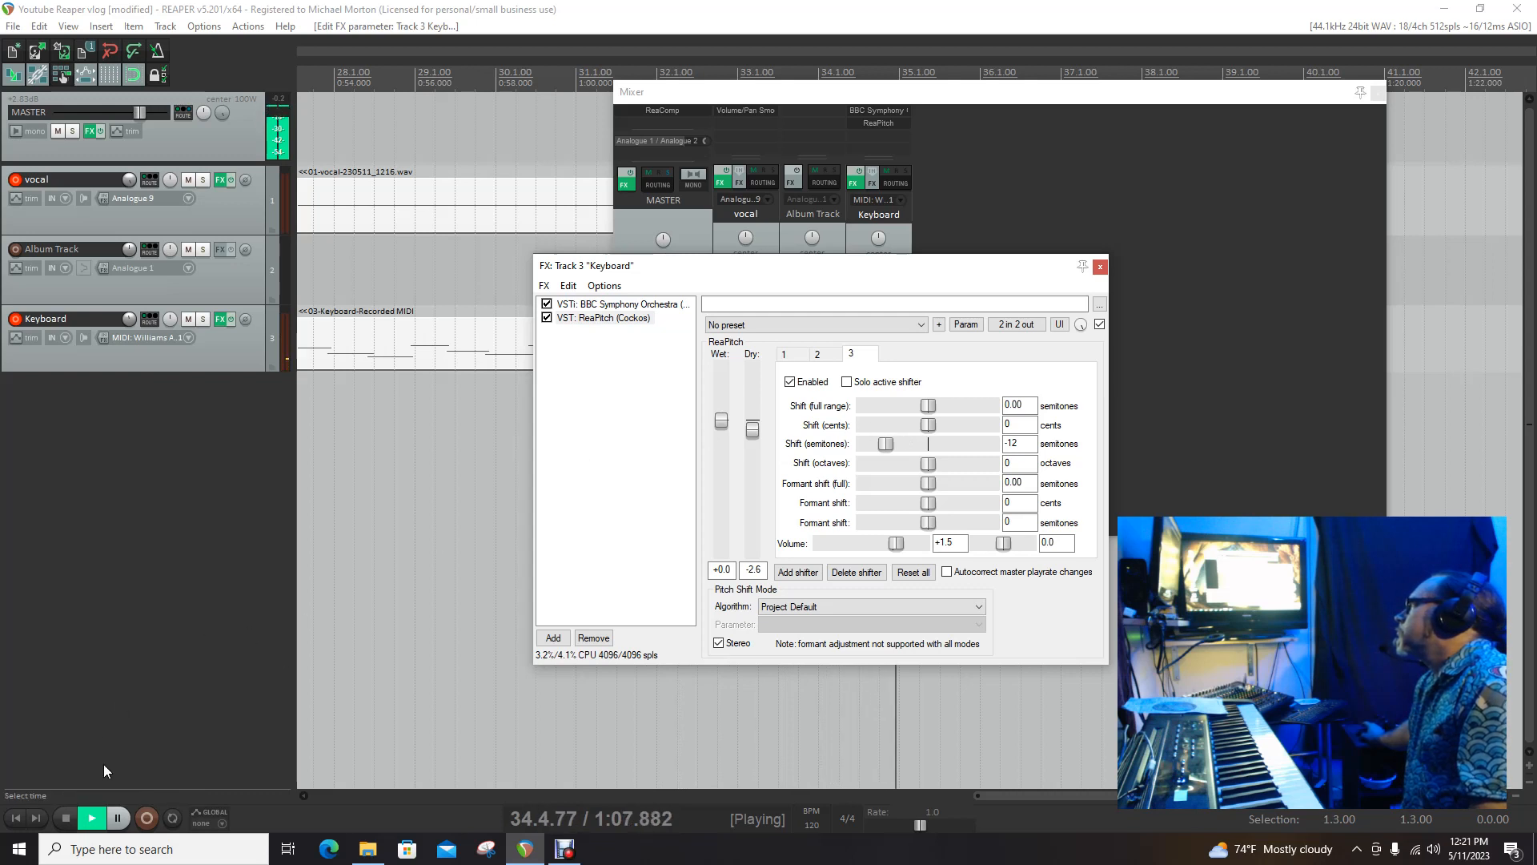
click(74, 823)
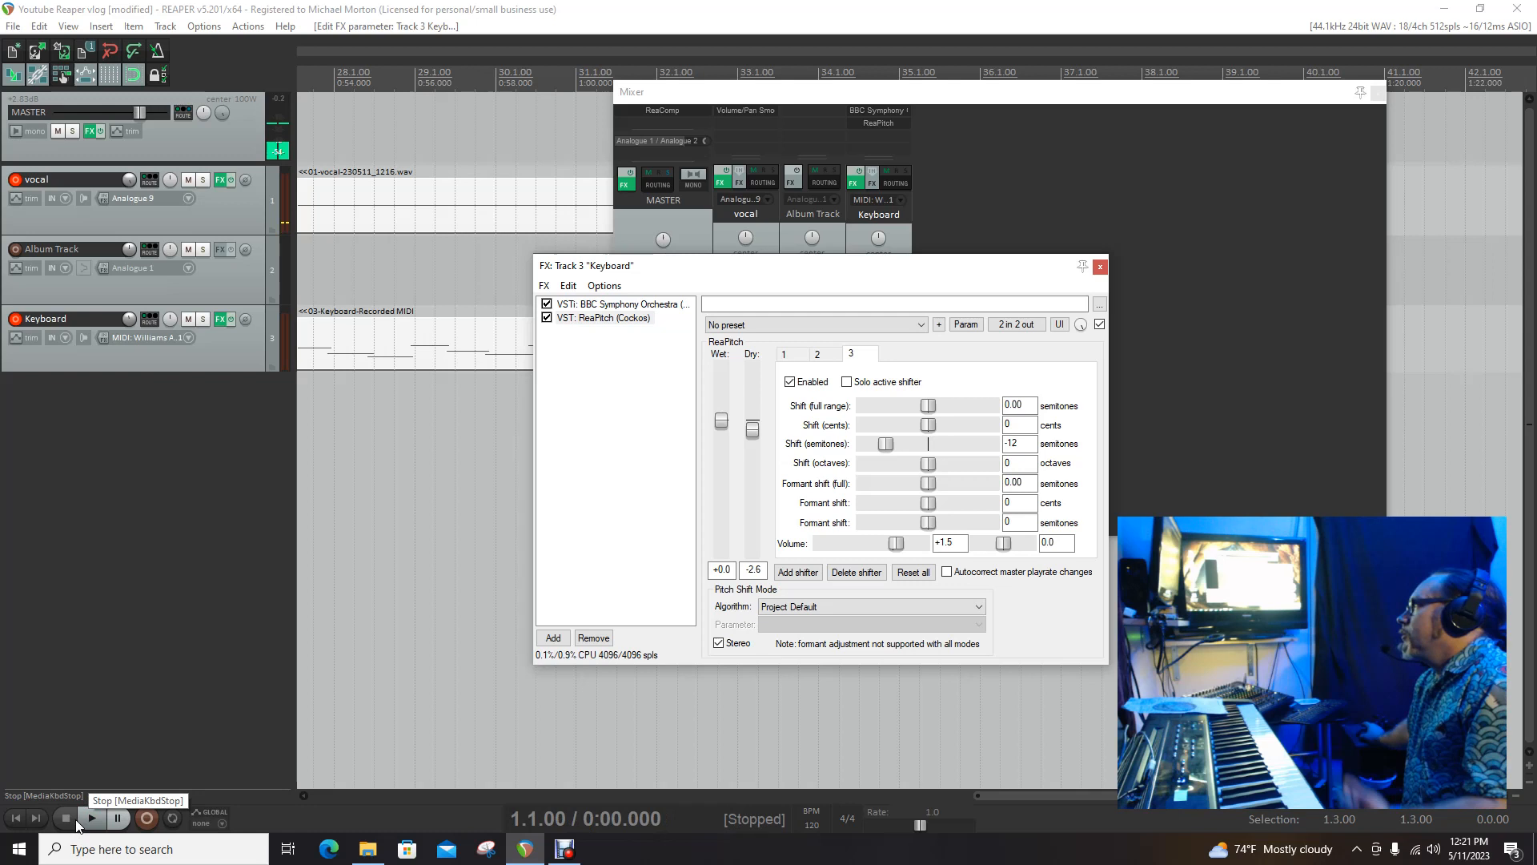
click(68, 823)
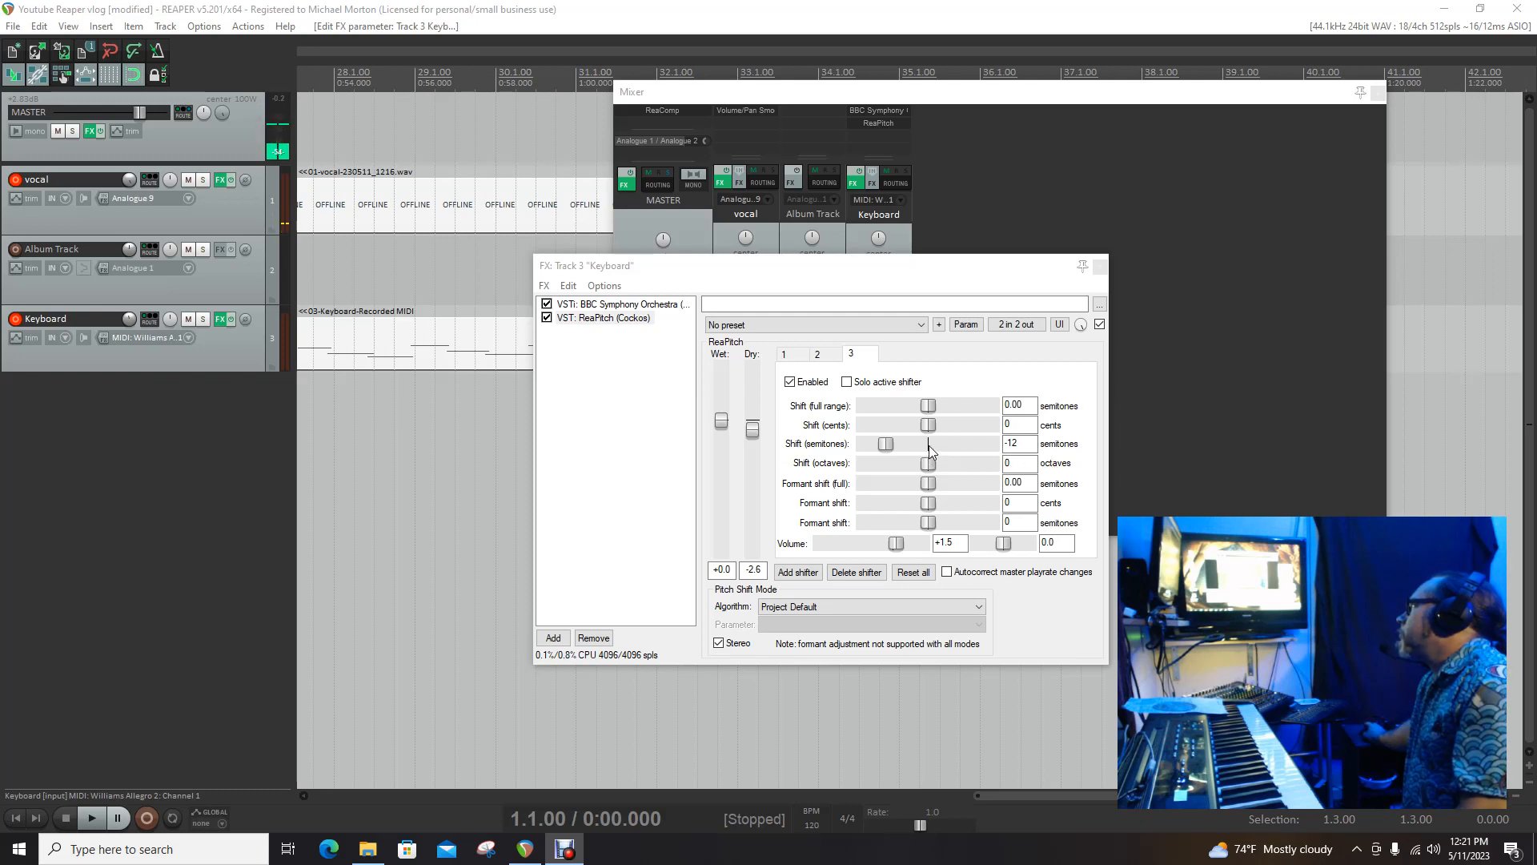
Step: Review the settings of the second and first shifters in ReaPitch, then switch to another window
click(833, 357)
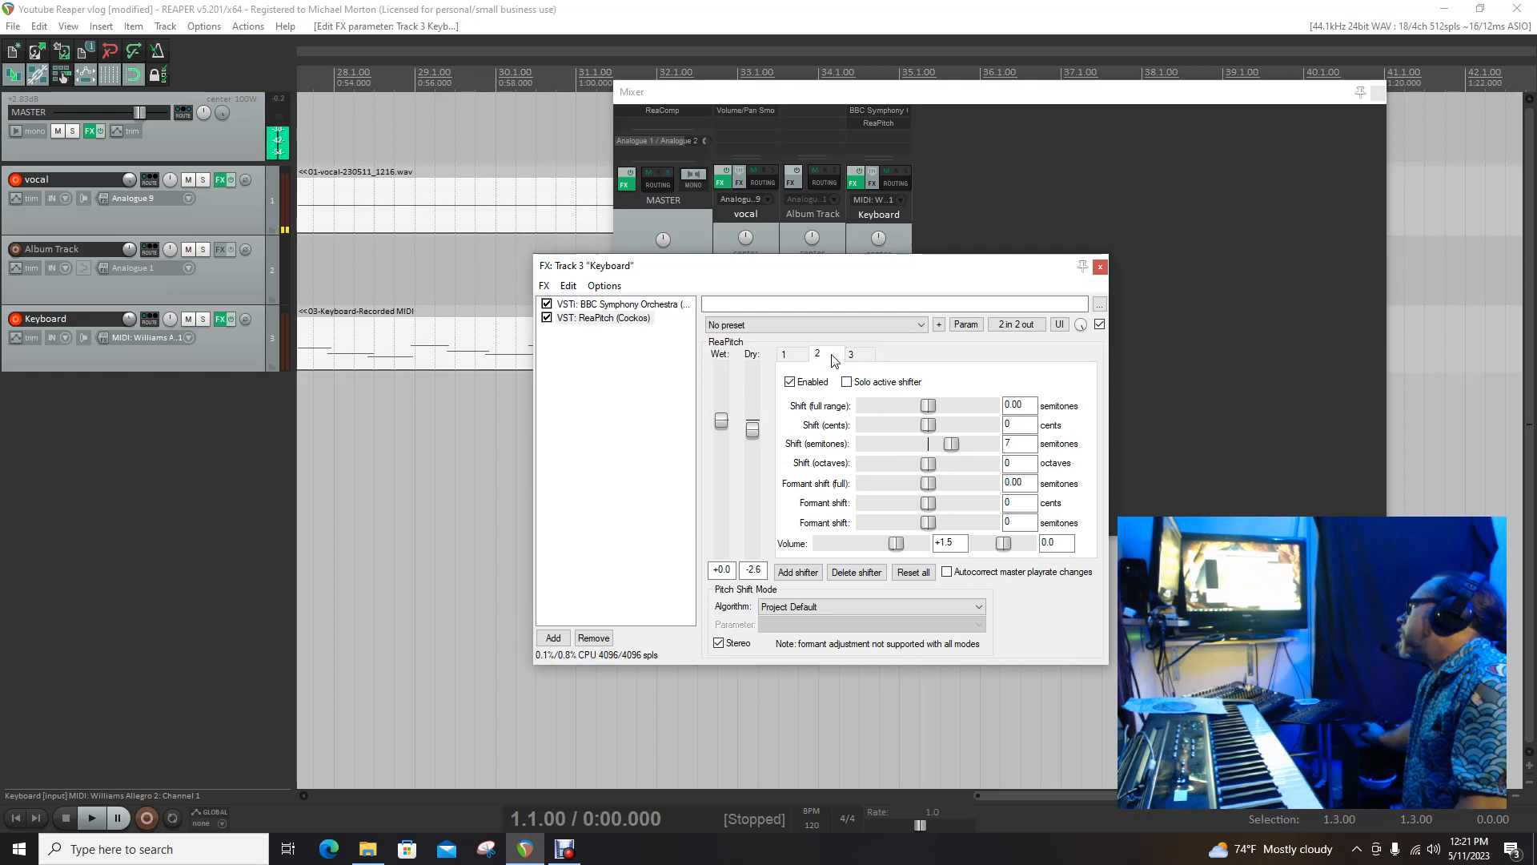
click(1008, 448)
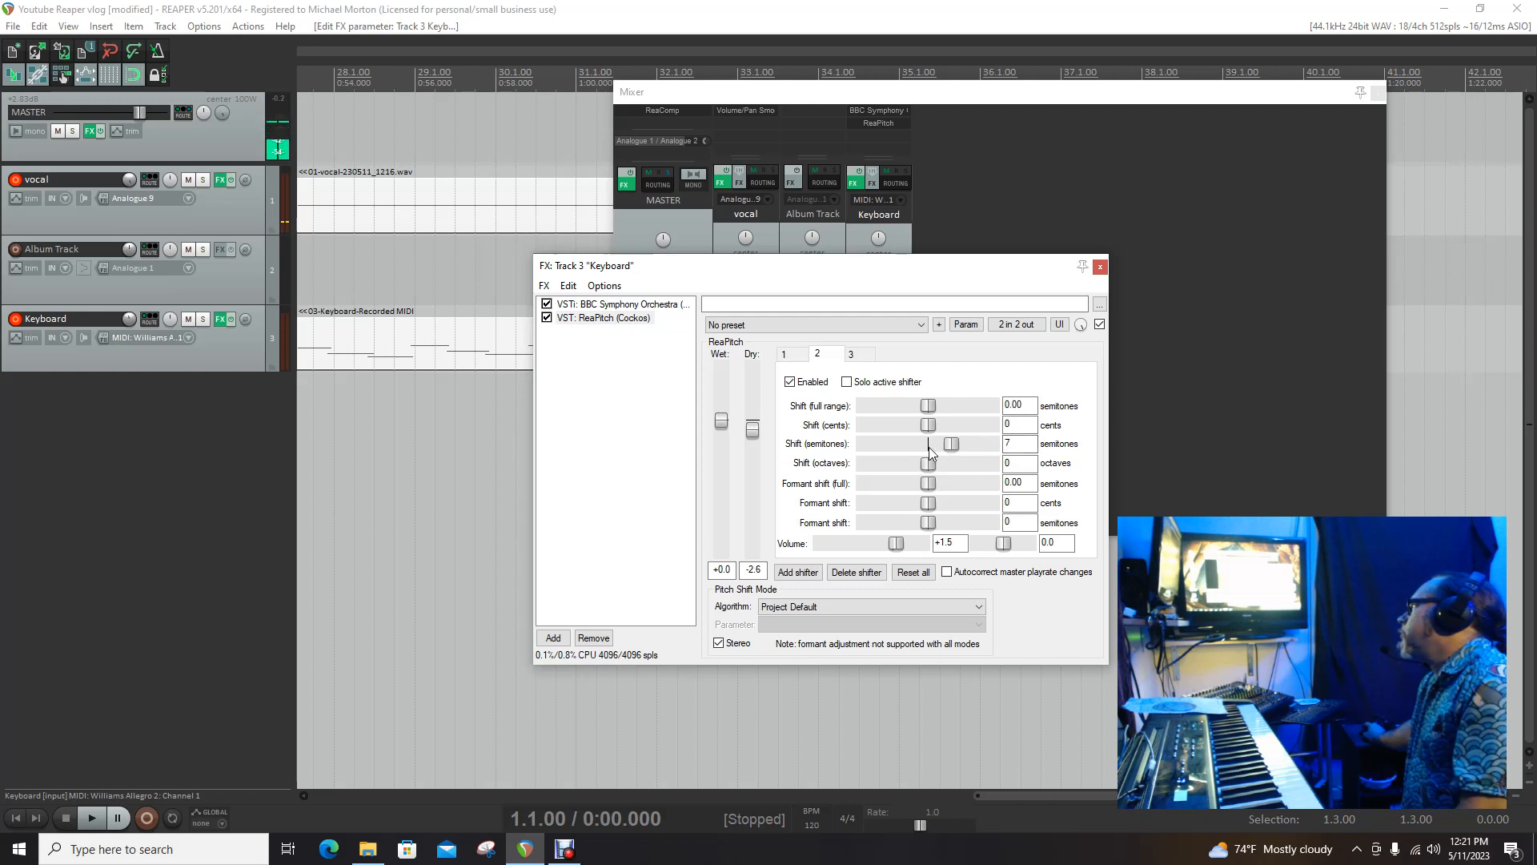
click(787, 357)
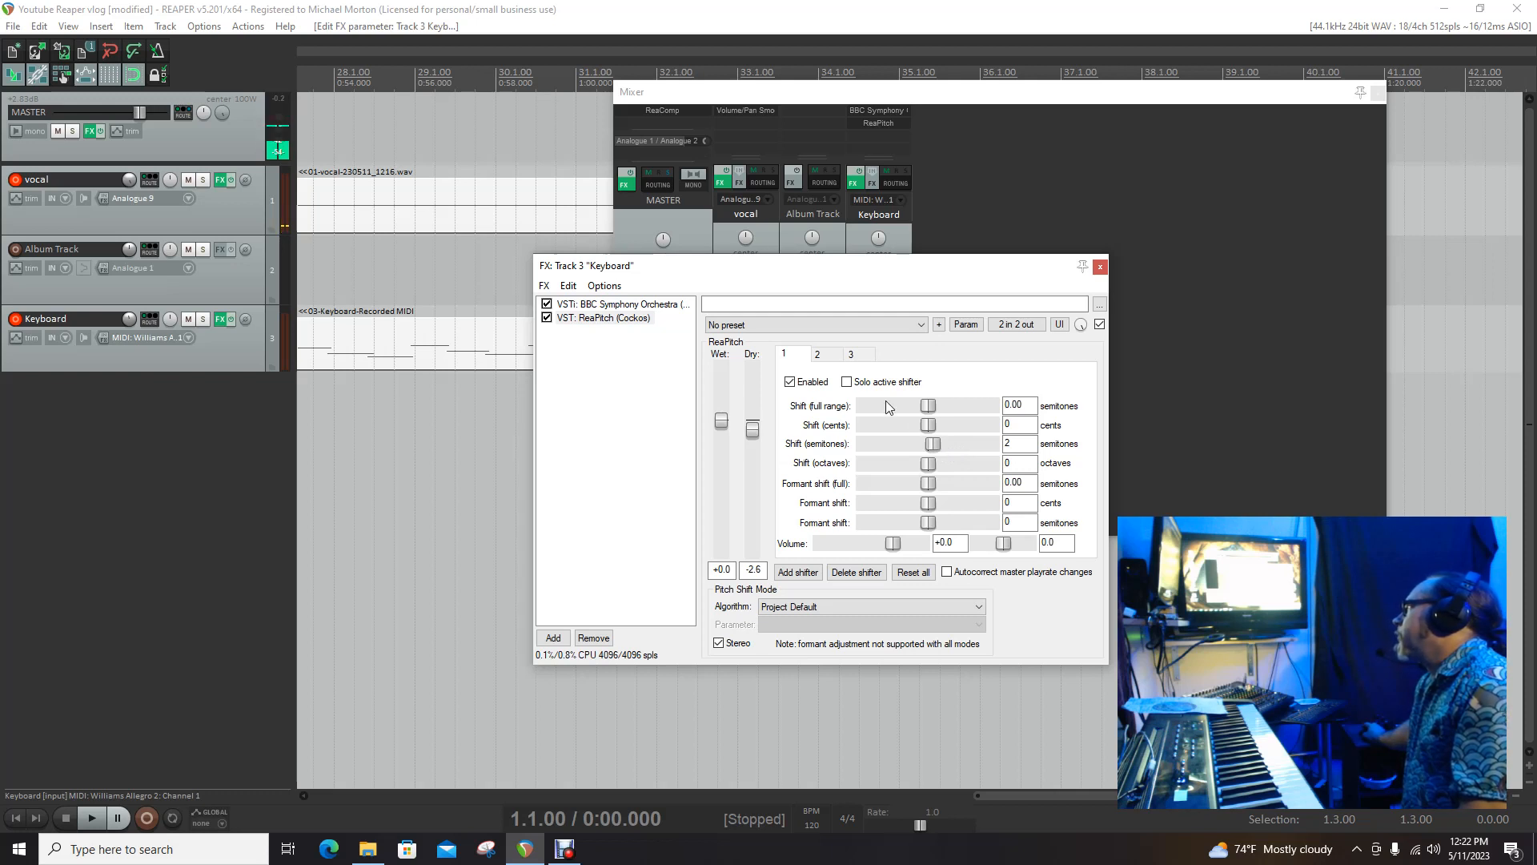
click(819, 355)
click(807, 358)
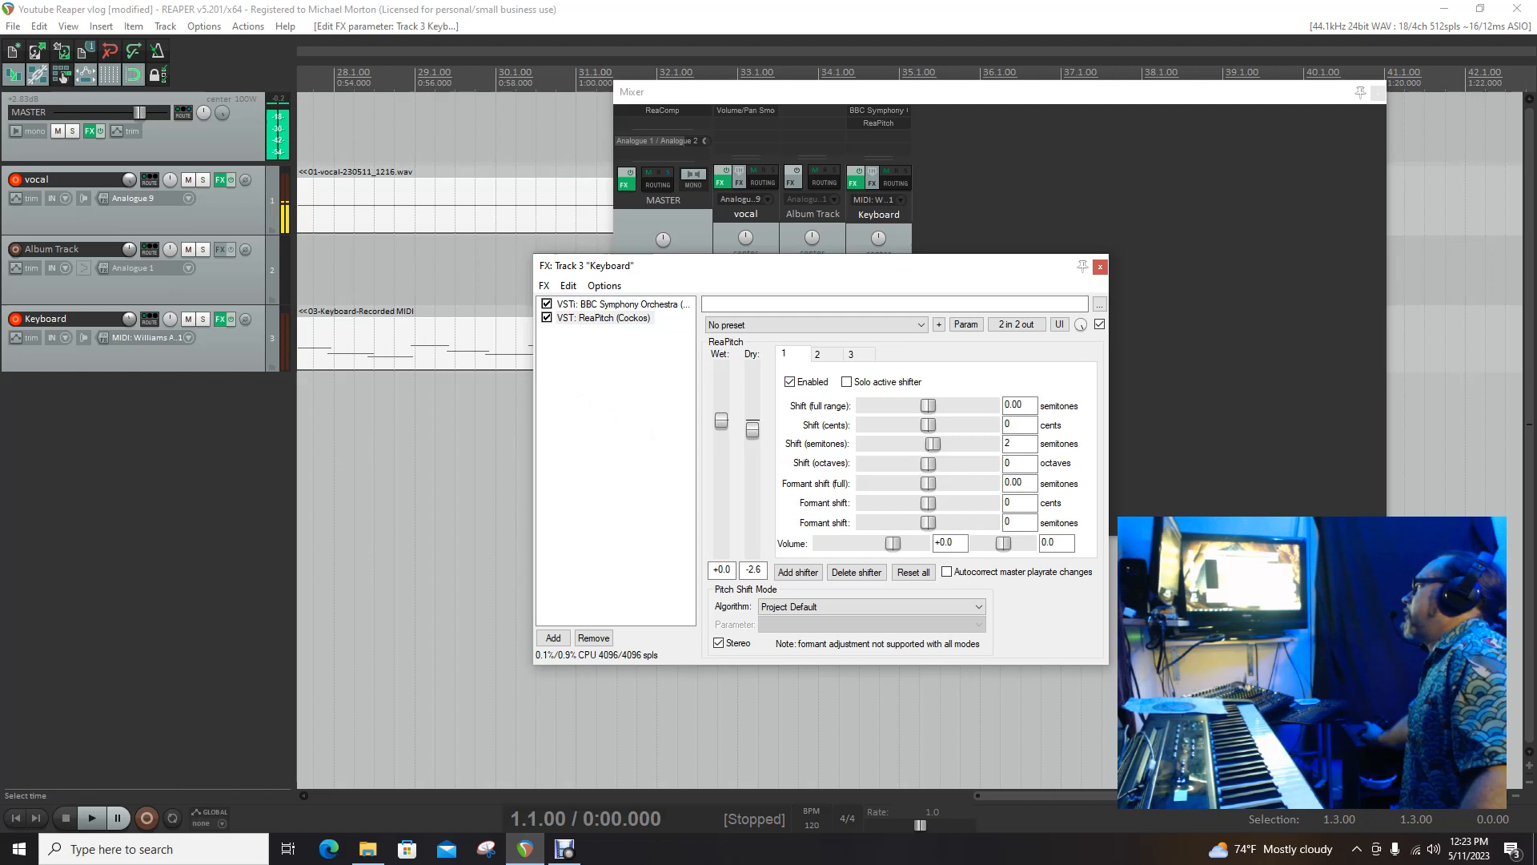
key(alt+Tab)
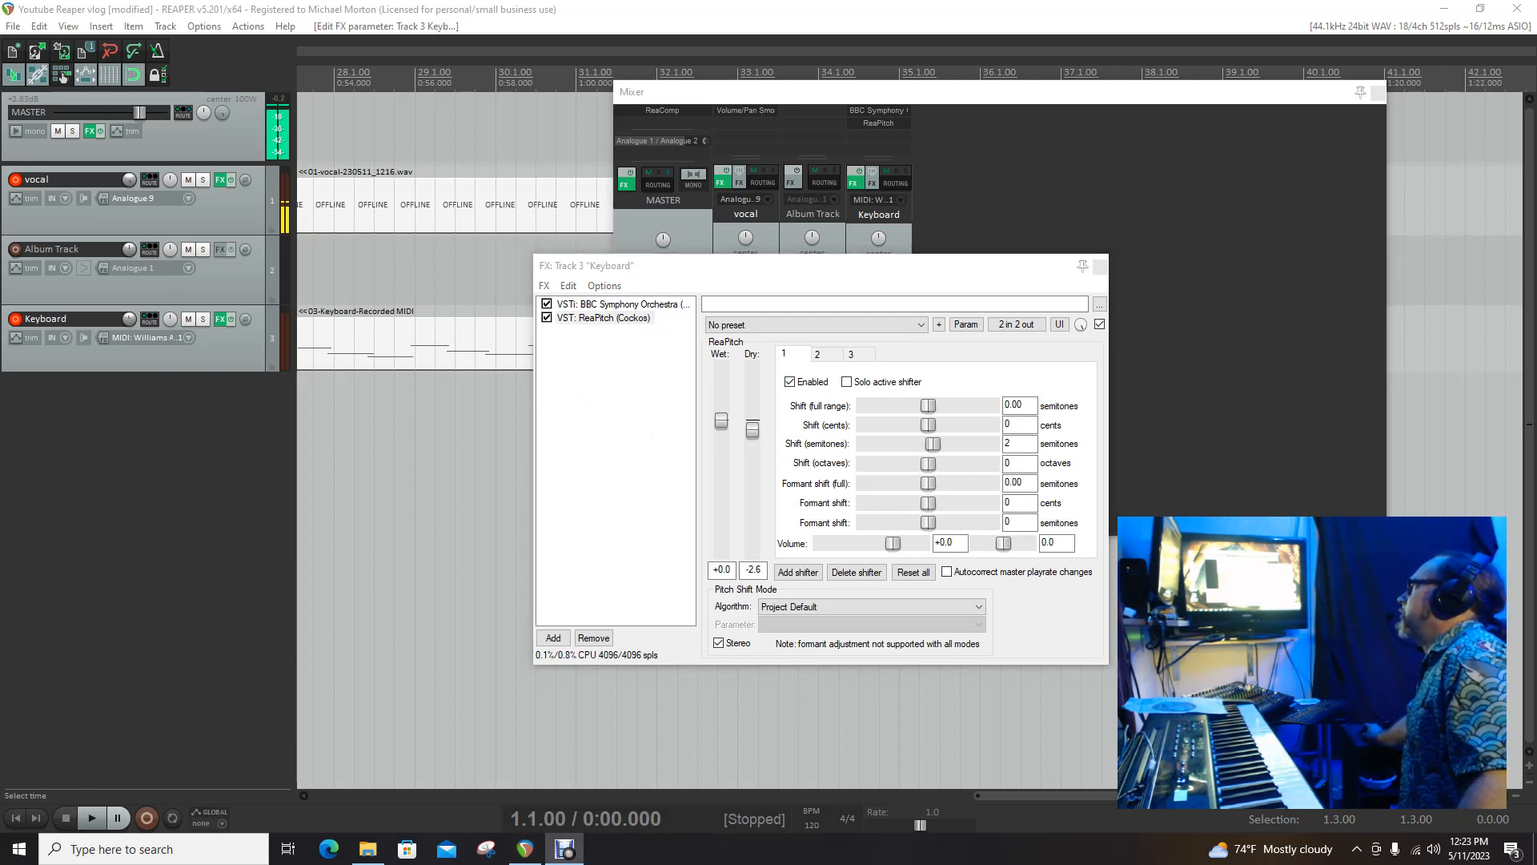